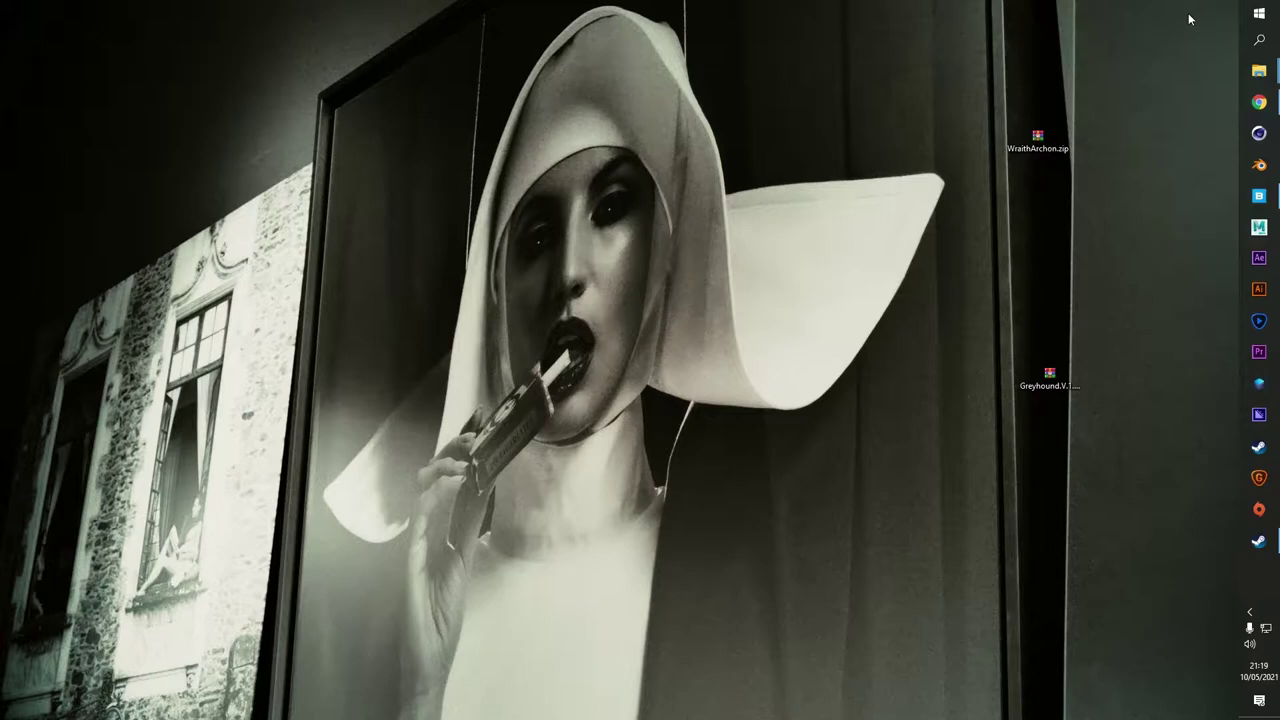
Select the WraithArchon.zip archive among the desktop archives
mouse_move(858, 77)
left_mouse_down()
mouse_move(1137, 232)
mouse_move(1152, 431)
left_mouse_up()
left_click_drag(957, 316, 1142, 482)
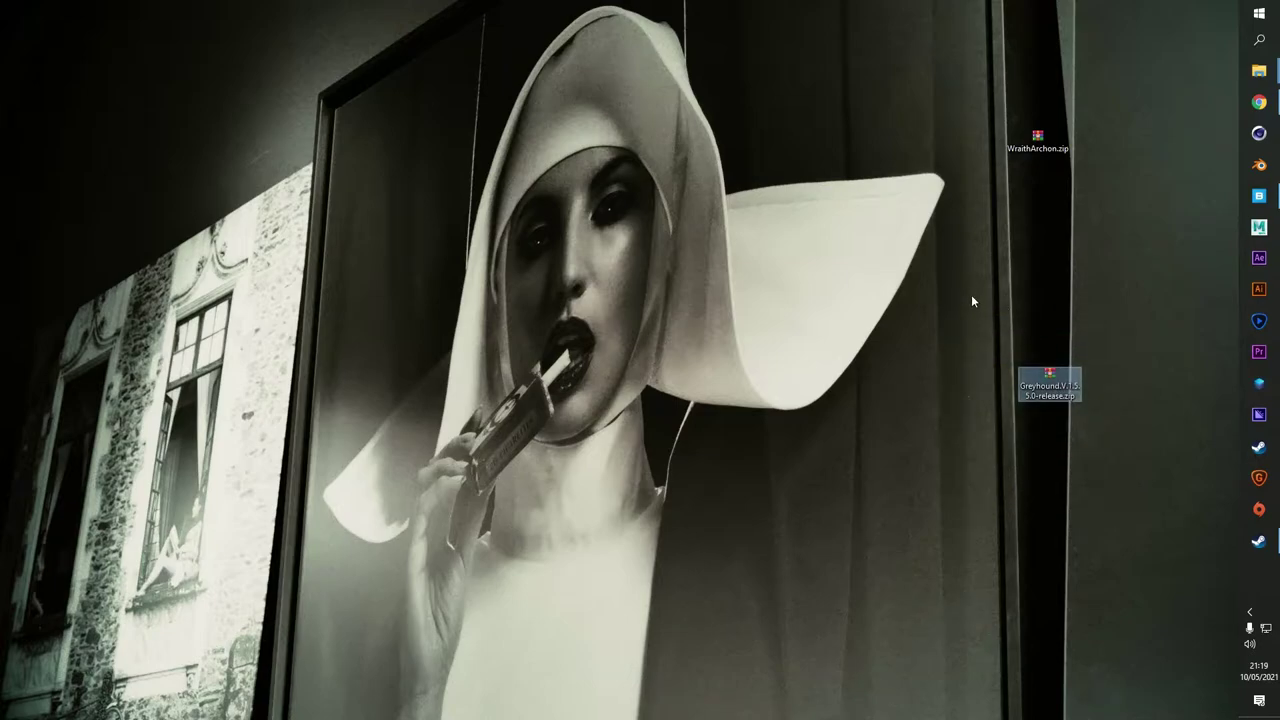
left_click_drag(957, 292, 1147, 462)
left_click(1038, 140)
mouse_move(902, 92)
left_mouse_down()
mouse_move(1128, 243)
mouse_move(1089, 210)
left_mouse_up()
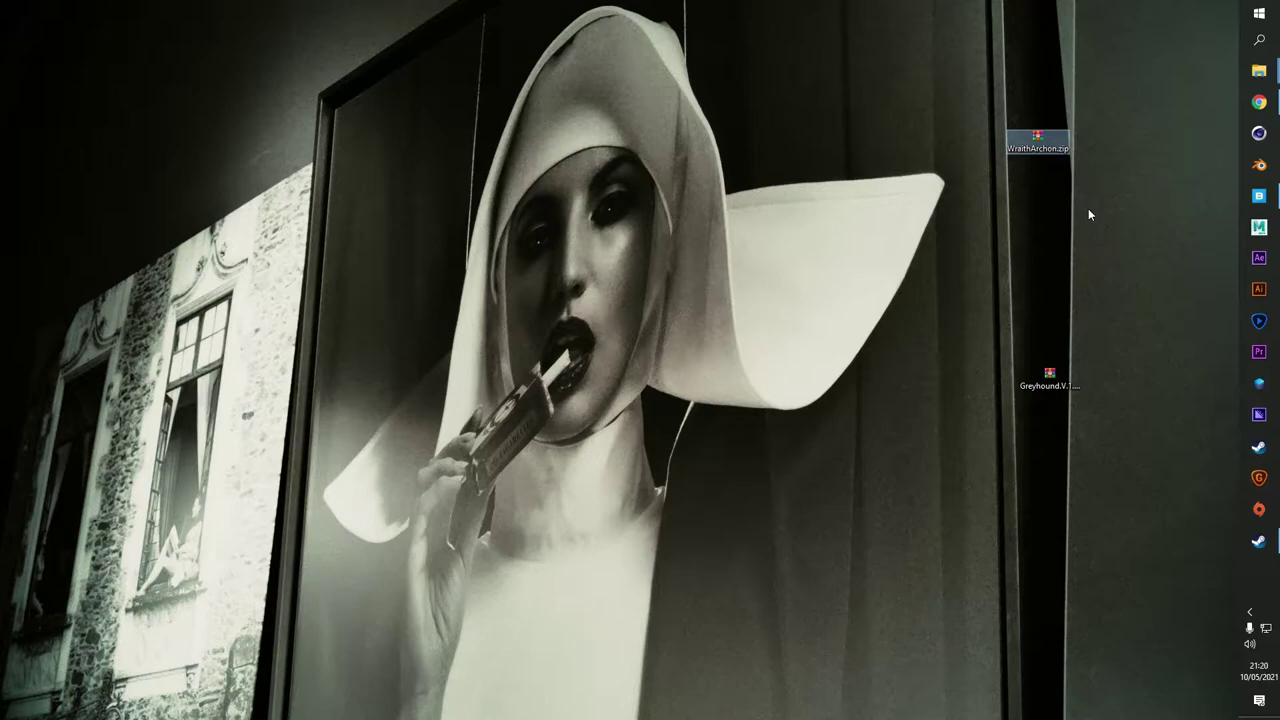
Extract WraithArchon.zip onto the desktop with Extraire ici and open the Steam library
left_click_drag(853, 75, 1130, 224)
right_click(1031, 145)
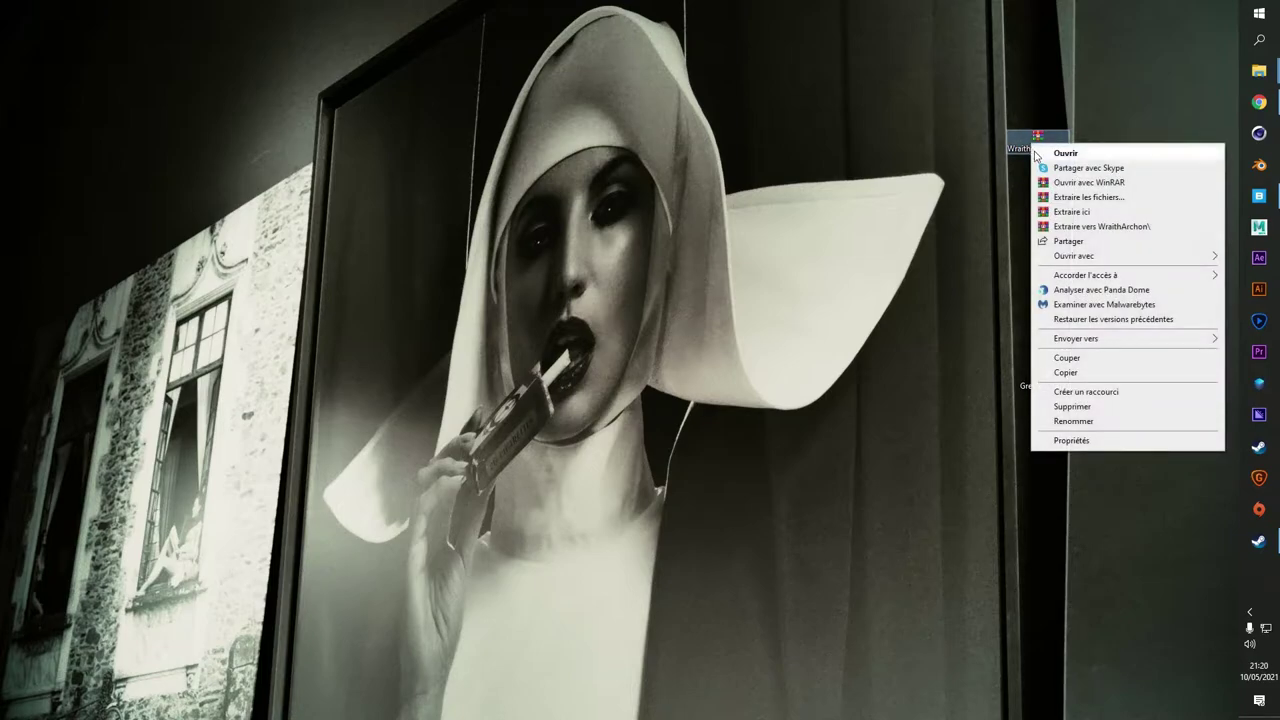
left_click(1065, 214)
mouse_move(204, 282)
left_mouse_down()
mouse_move(8, 6)
mouse_move(378, 53)
left_mouse_up()
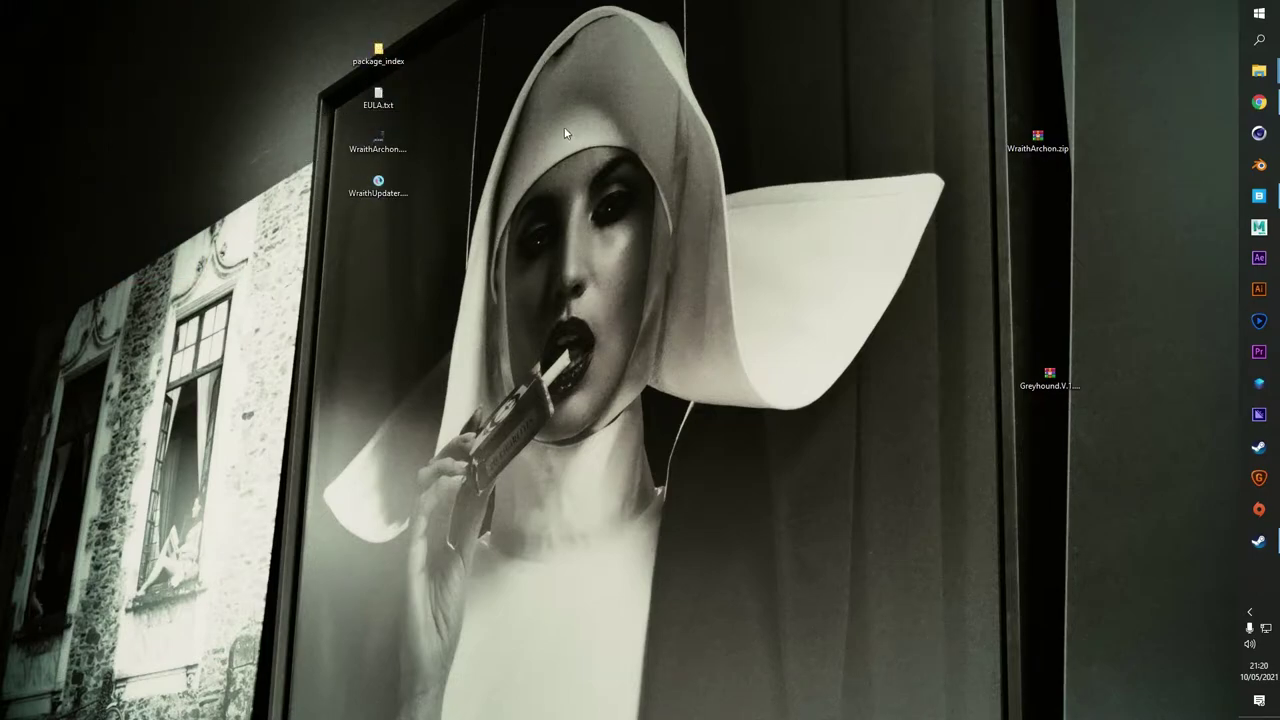
left_click(1259, 540)
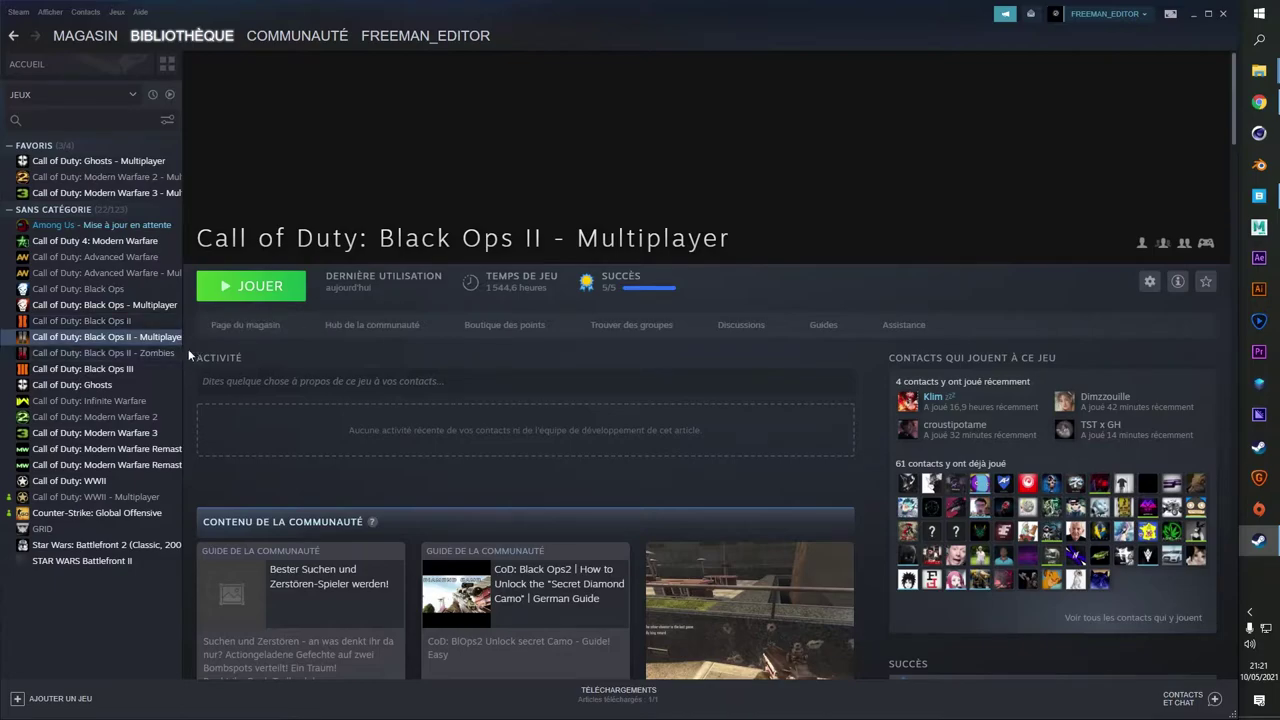
Check Black Ops II Multiplayer's local files in Propriétés, then launch the game with JOUER
right_click(132, 339)
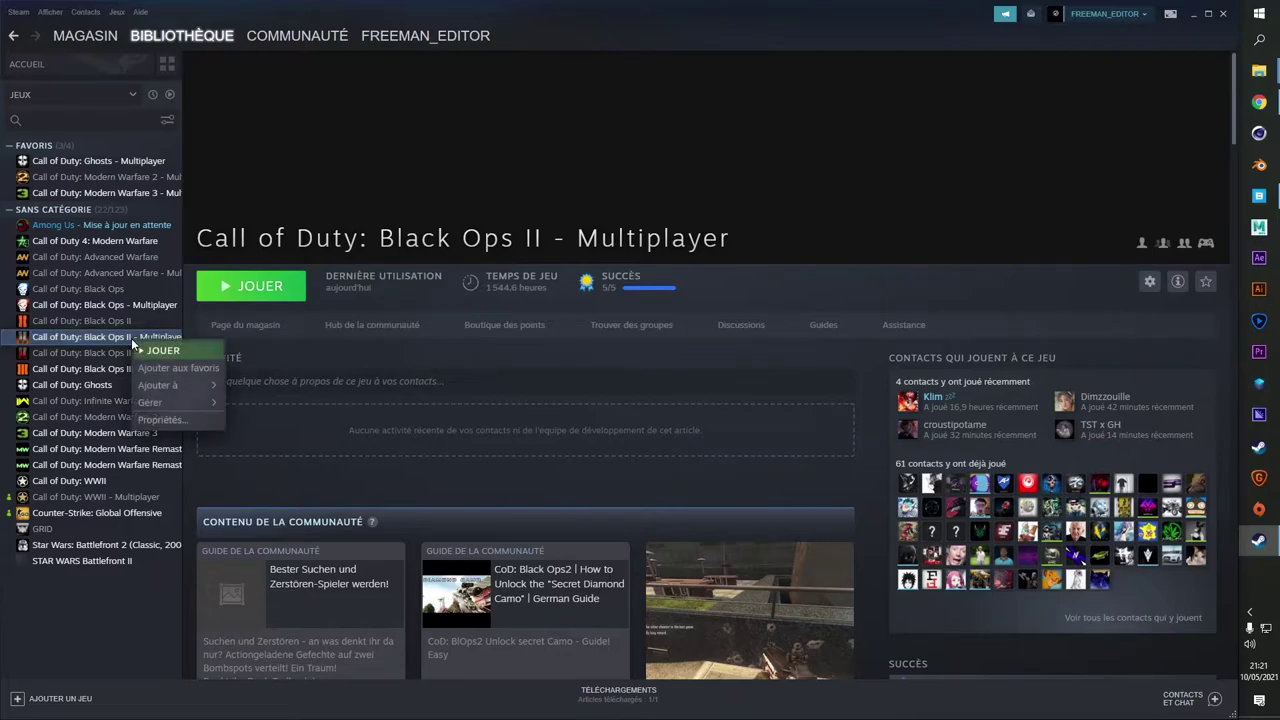
left_click(192, 418)
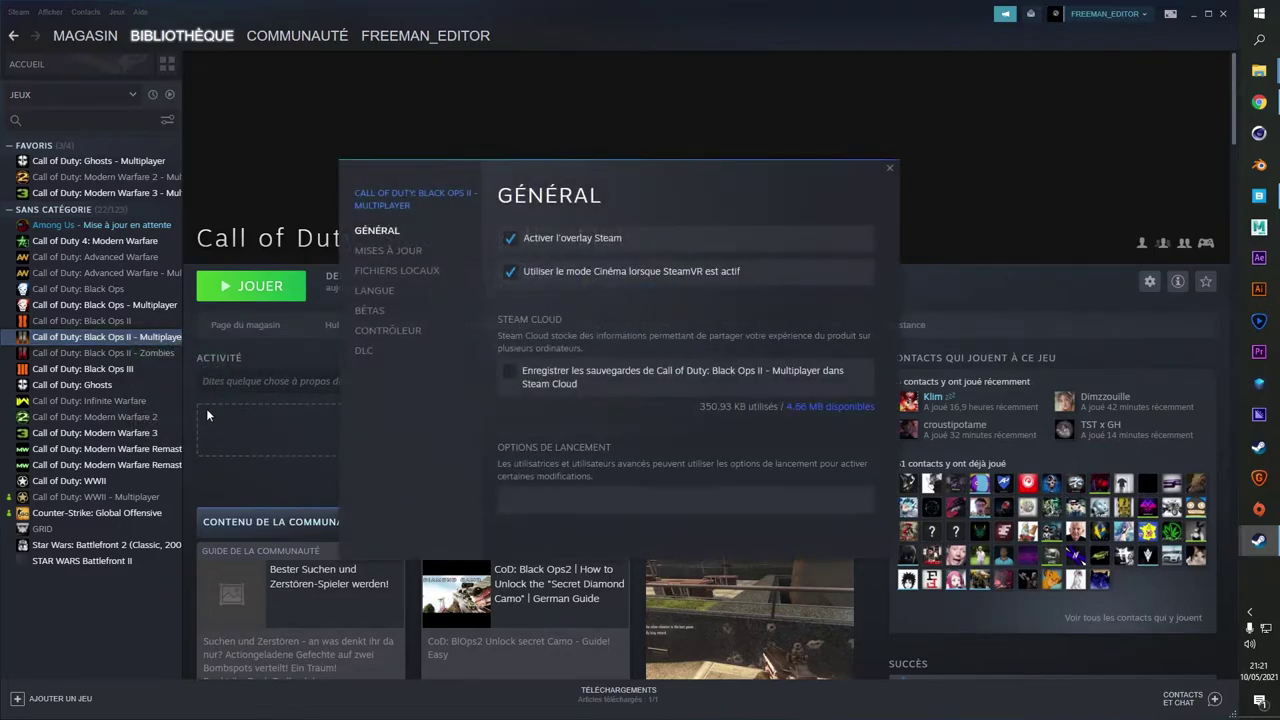
left_click(396, 270)
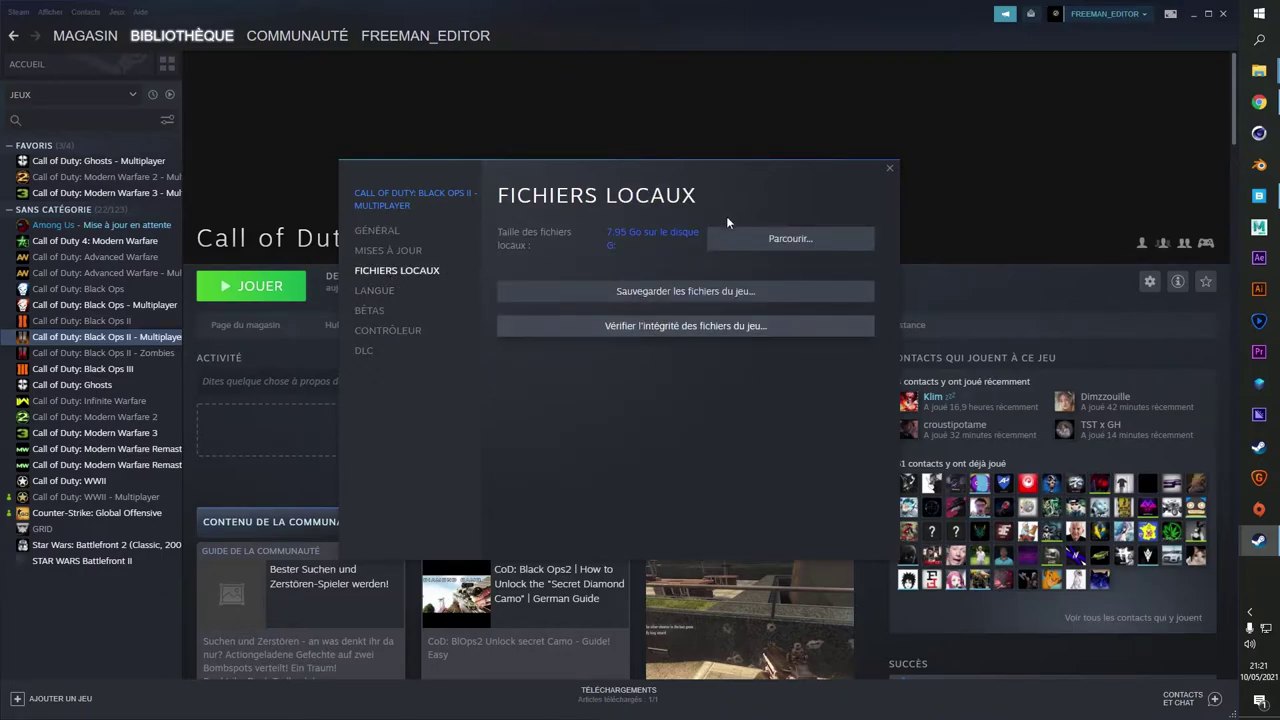
left_click(892, 169)
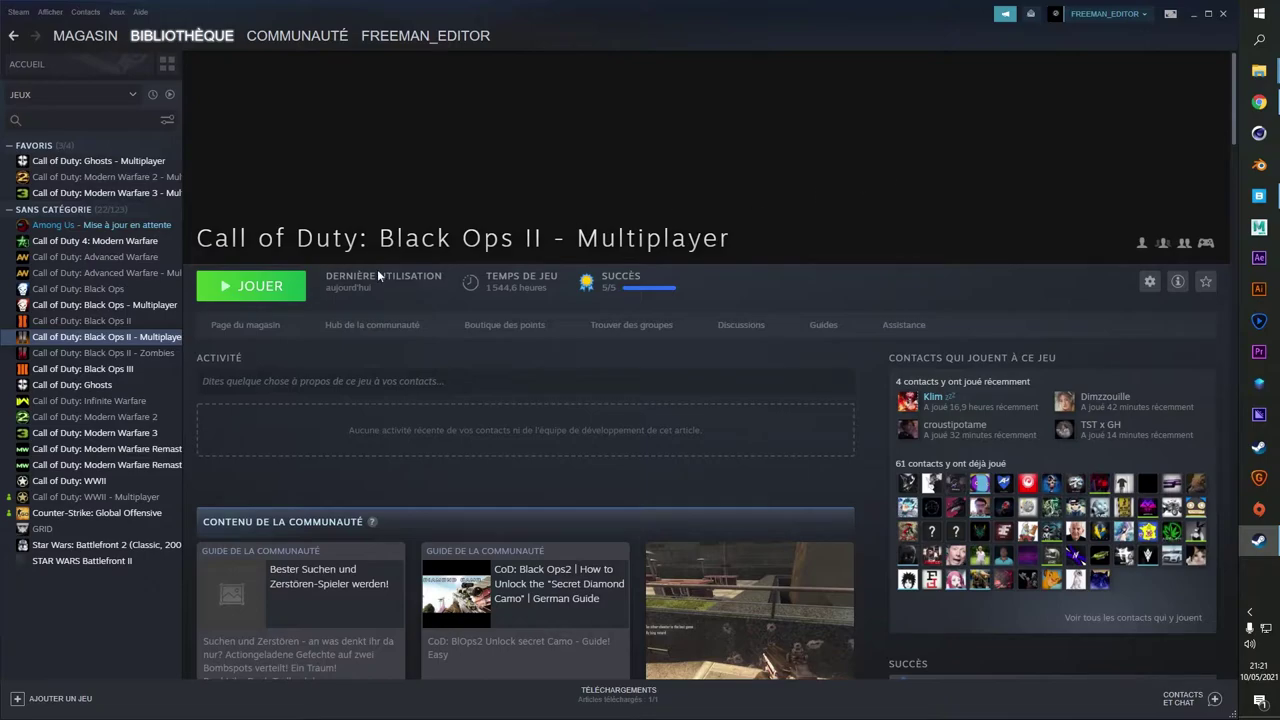
left_click(218, 298)
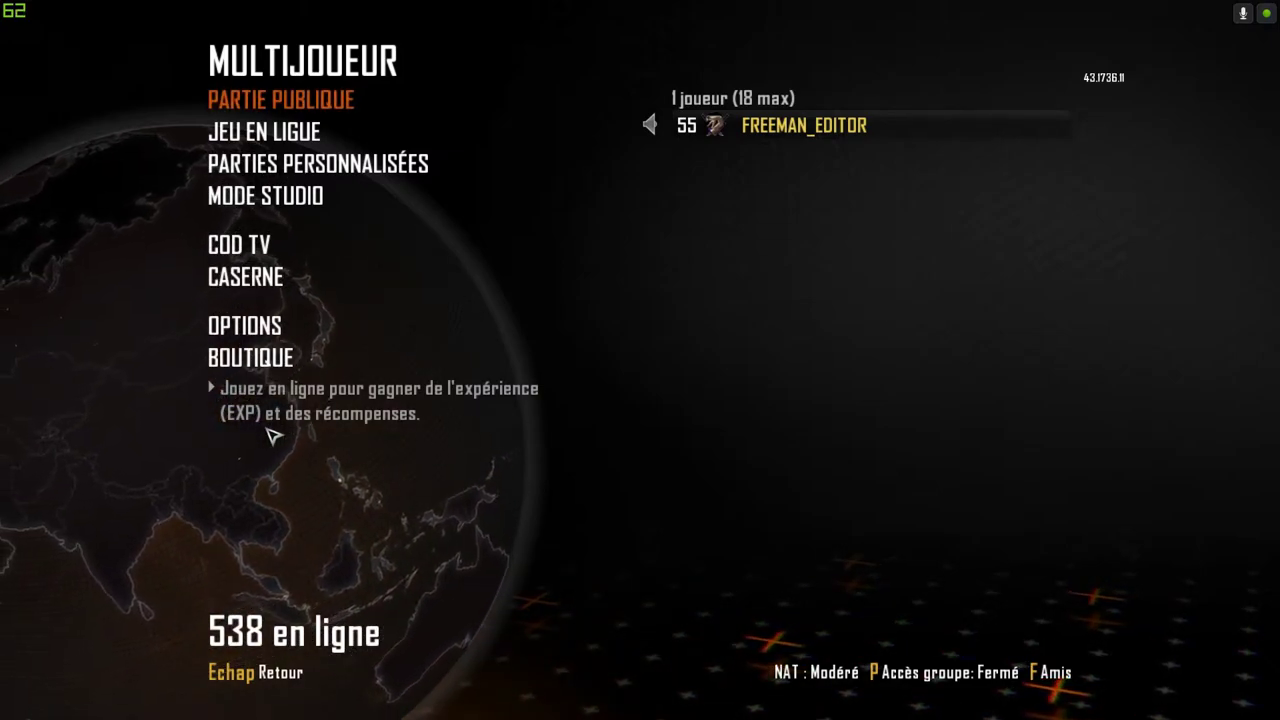
Start a custom match with the M27 class (Classe perso. 5), then Alt+Tab to the Bureau folder
left_click(305, 196)
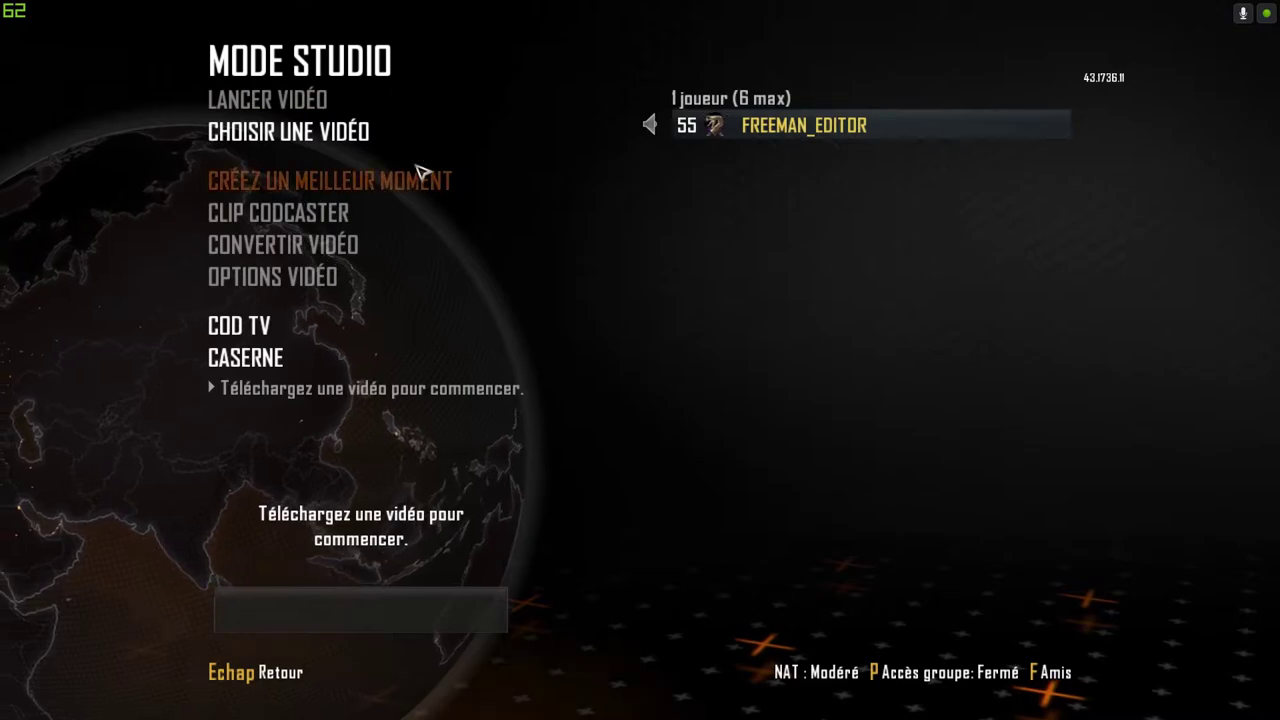
key("Escape")
left_click(440, 395)
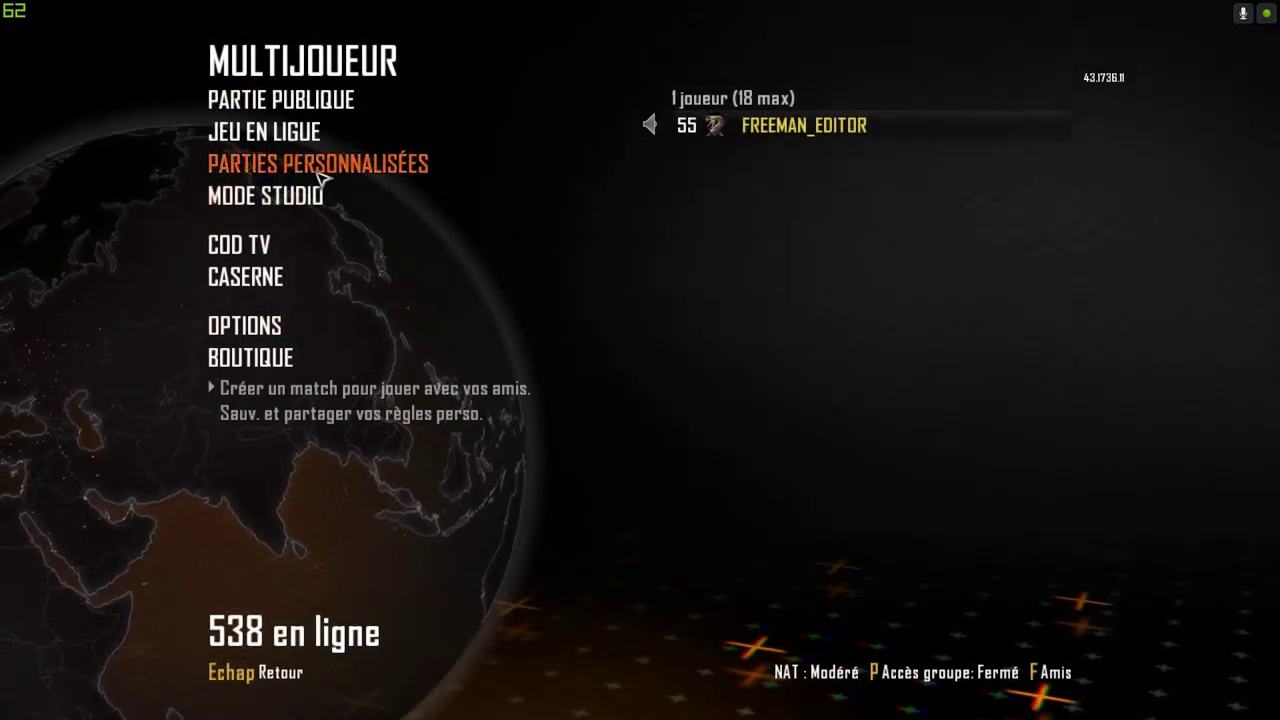
left_click(320, 163)
left_click(325, 100)
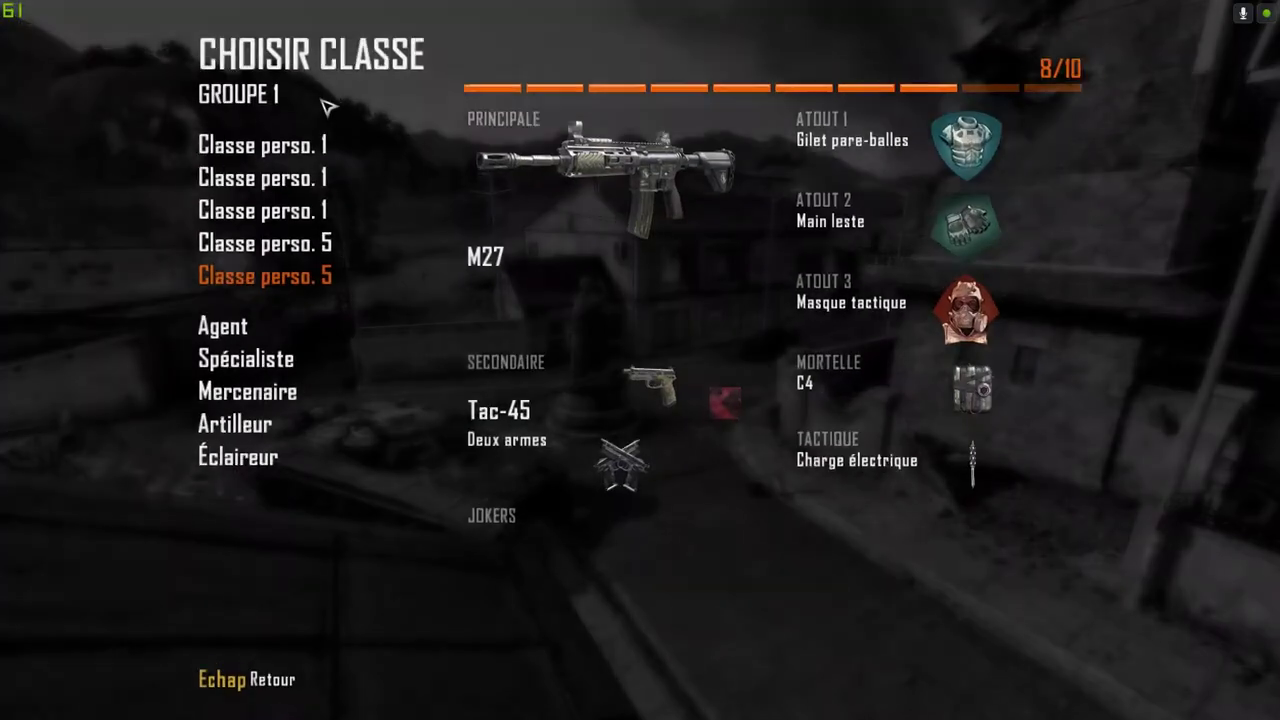
left_click(270, 277)
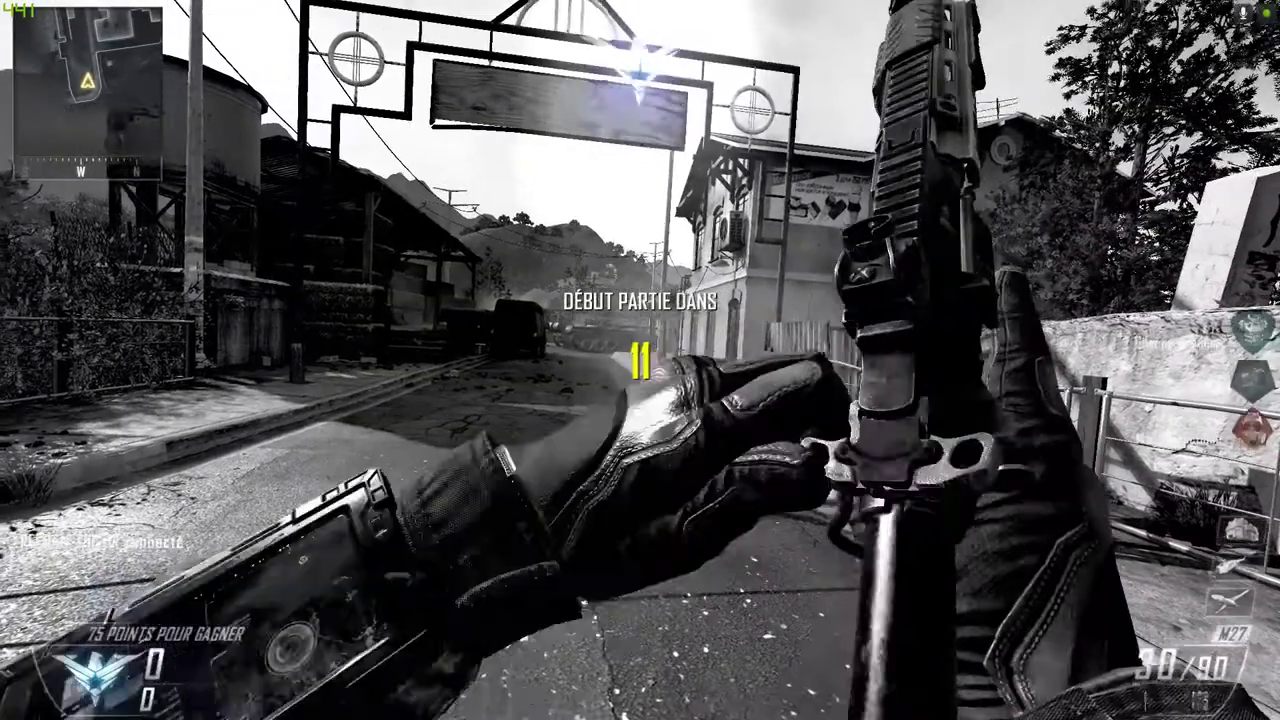
key("alt+Tab")
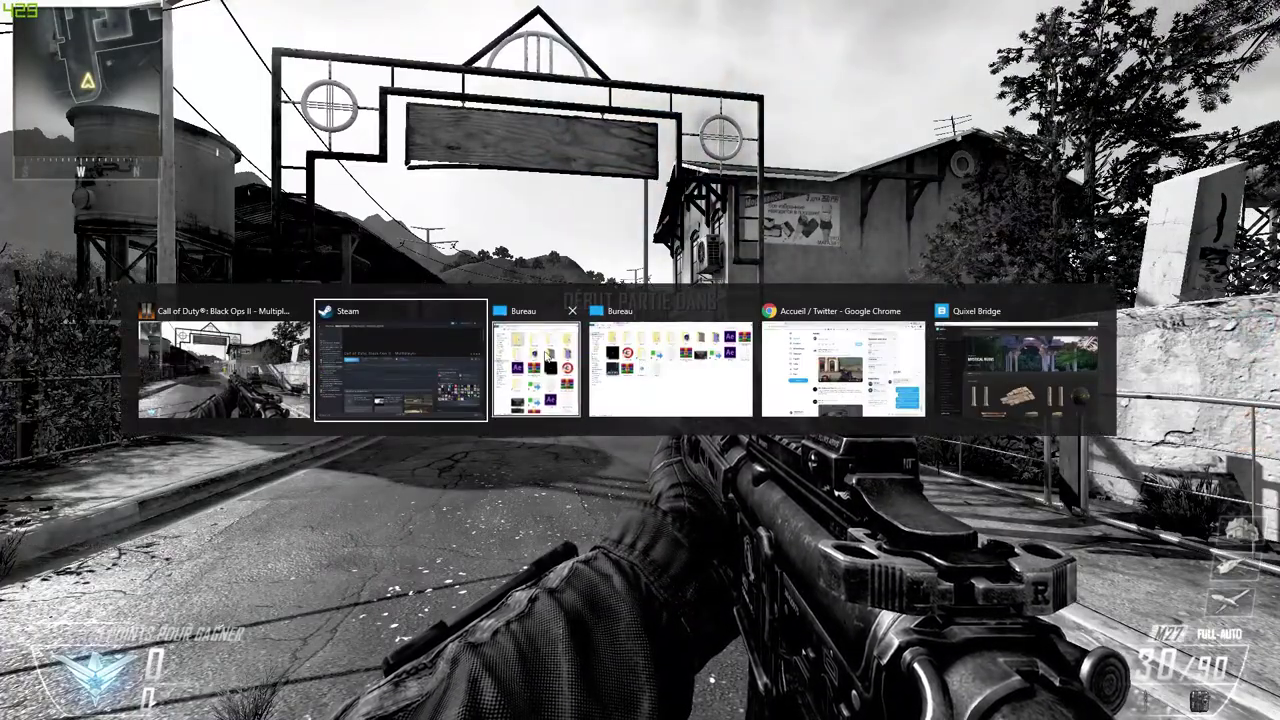
key("alt+Tab")
Maximize the desktop folder, launch WraithArchon.exe and maximize its window
left_click(963, 29)
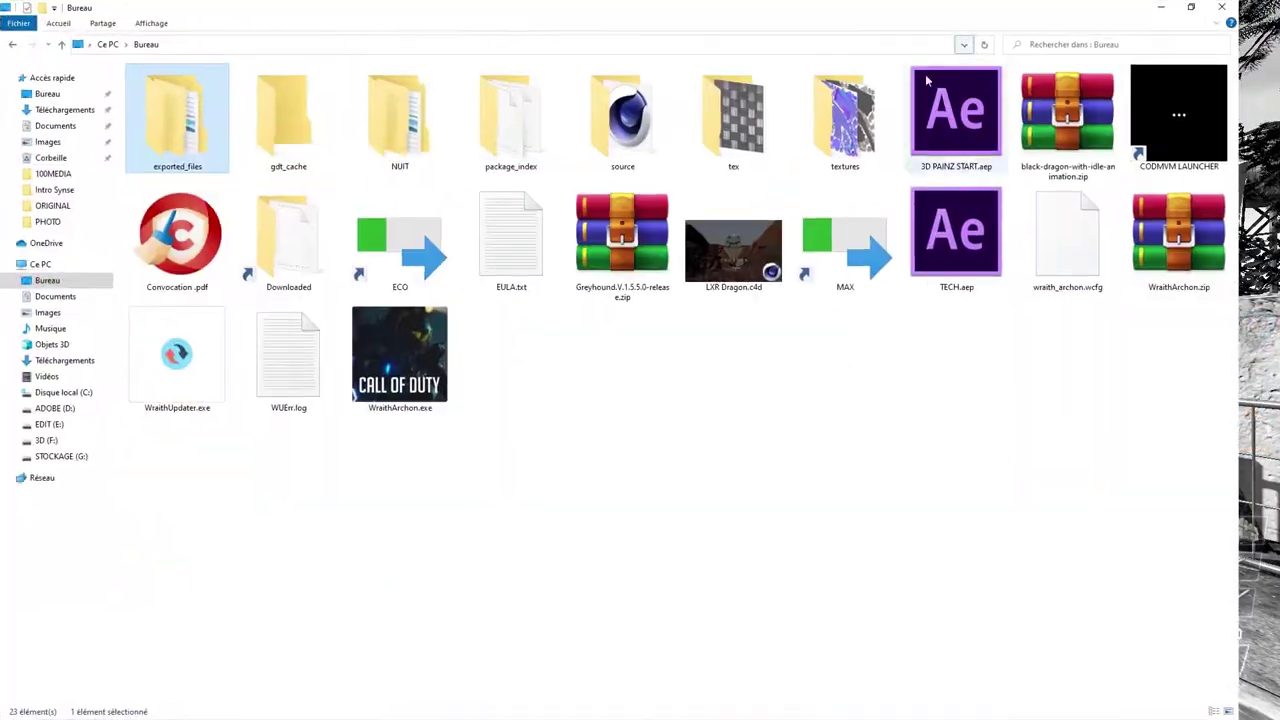
double_click(405, 354)
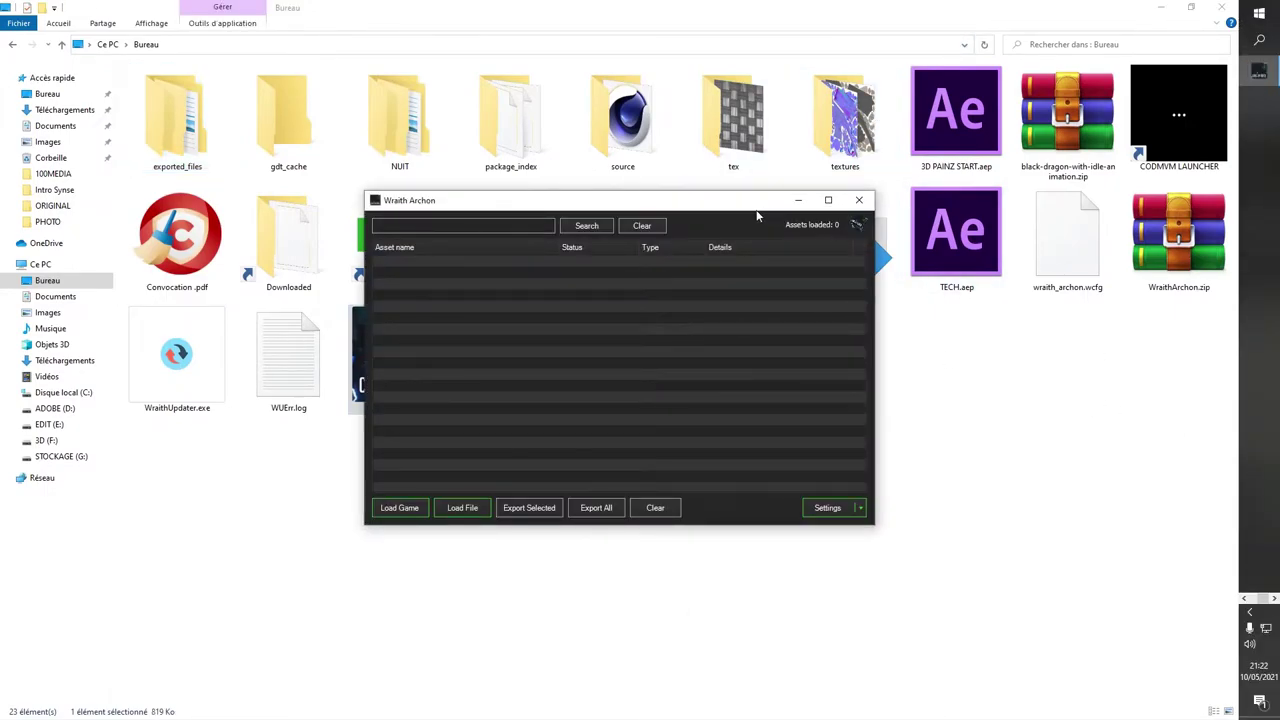
left_click_drag(750, 213, 727, 52)
double_click(726, 47)
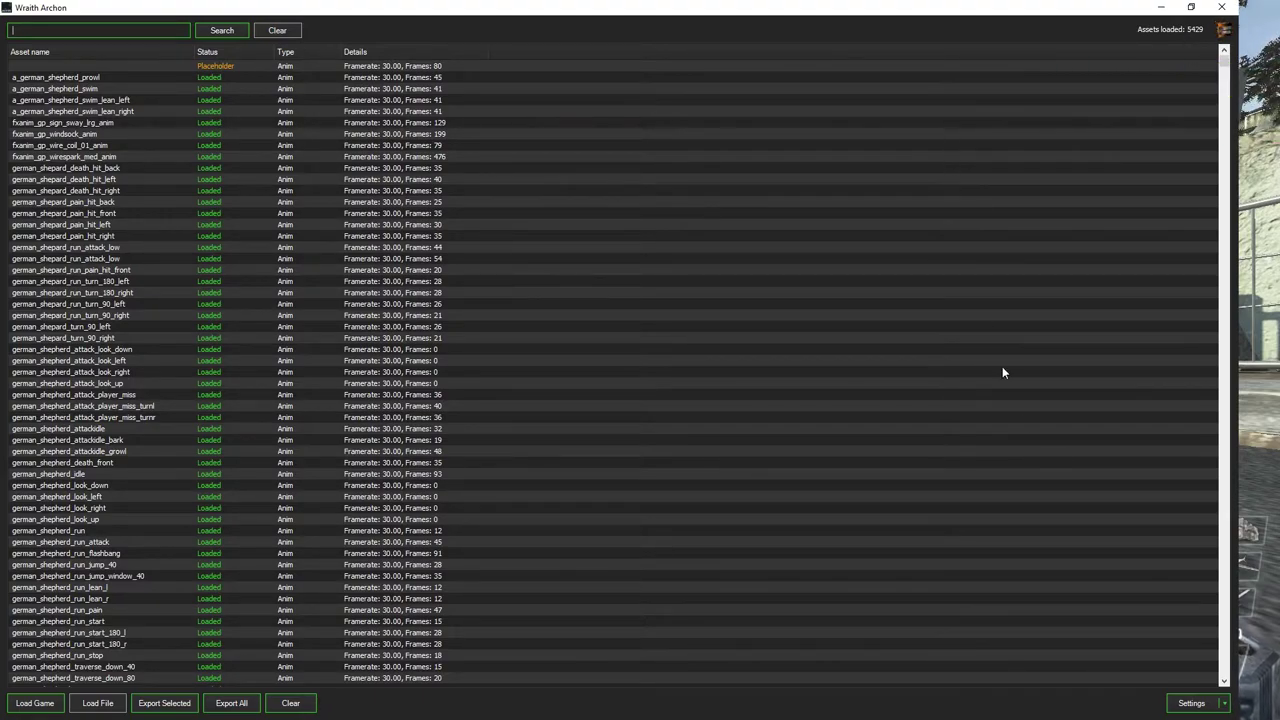
Enable Export .OBJ in Wraith Archon's model settings
left_click(1195, 700)
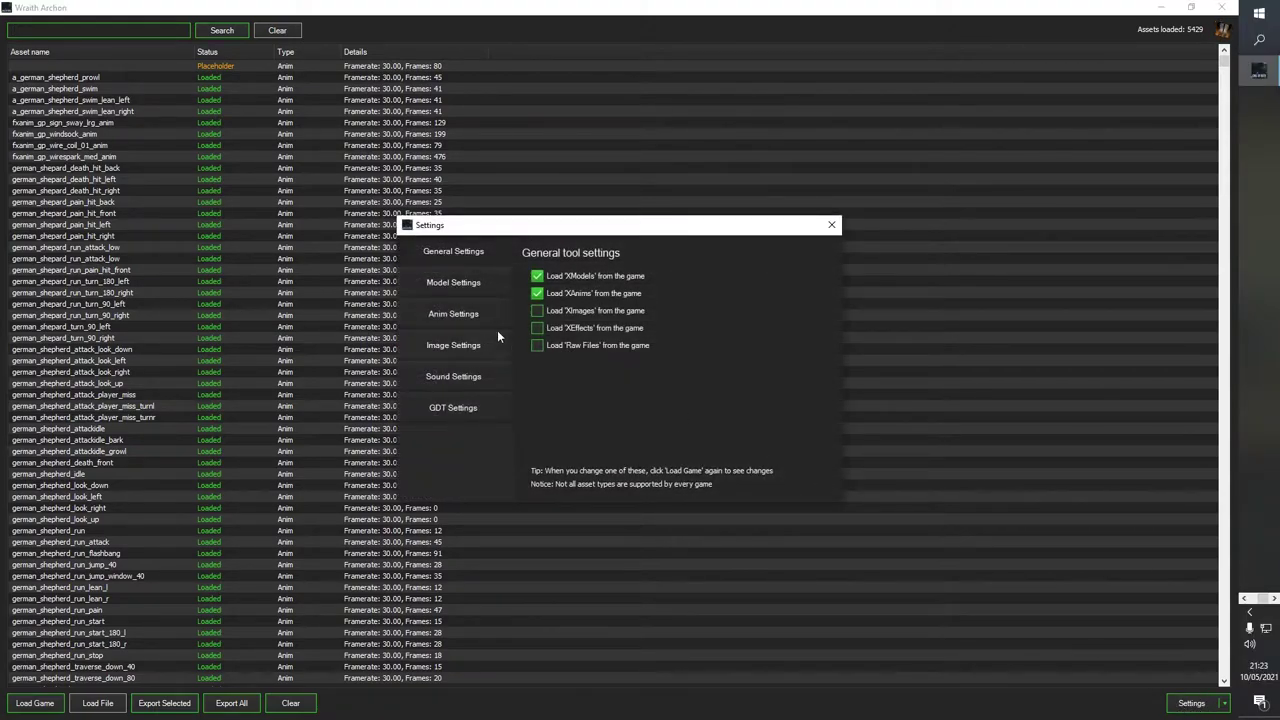
left_click(452, 283)
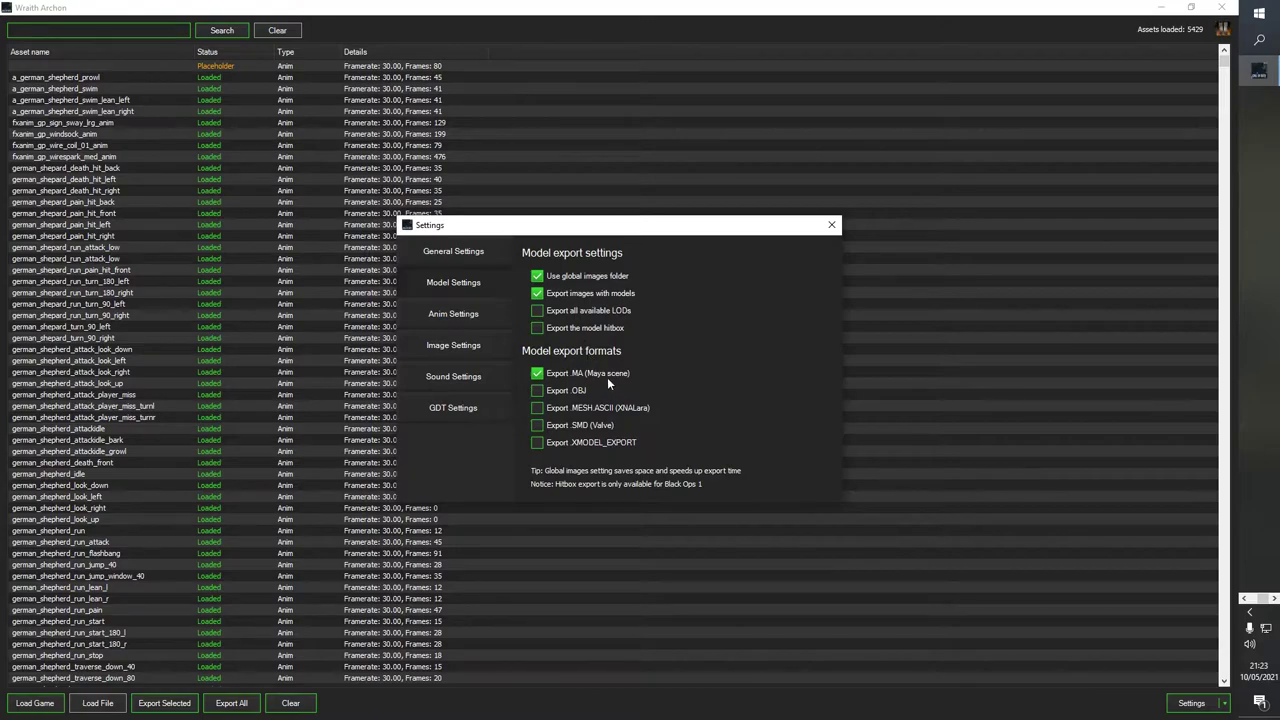
left_click(537, 391)
Keep PNG as the image export format, review the sound and GDT settings, and close
left_click(470, 319)
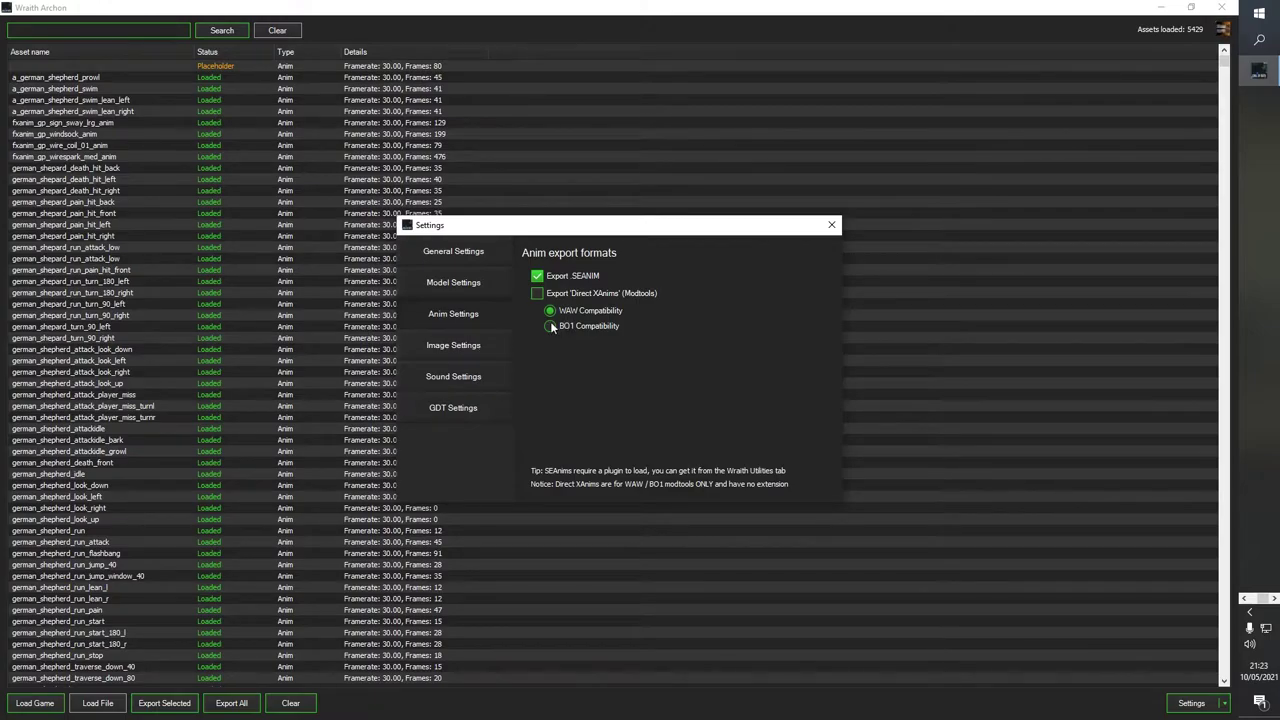
left_click(457, 346)
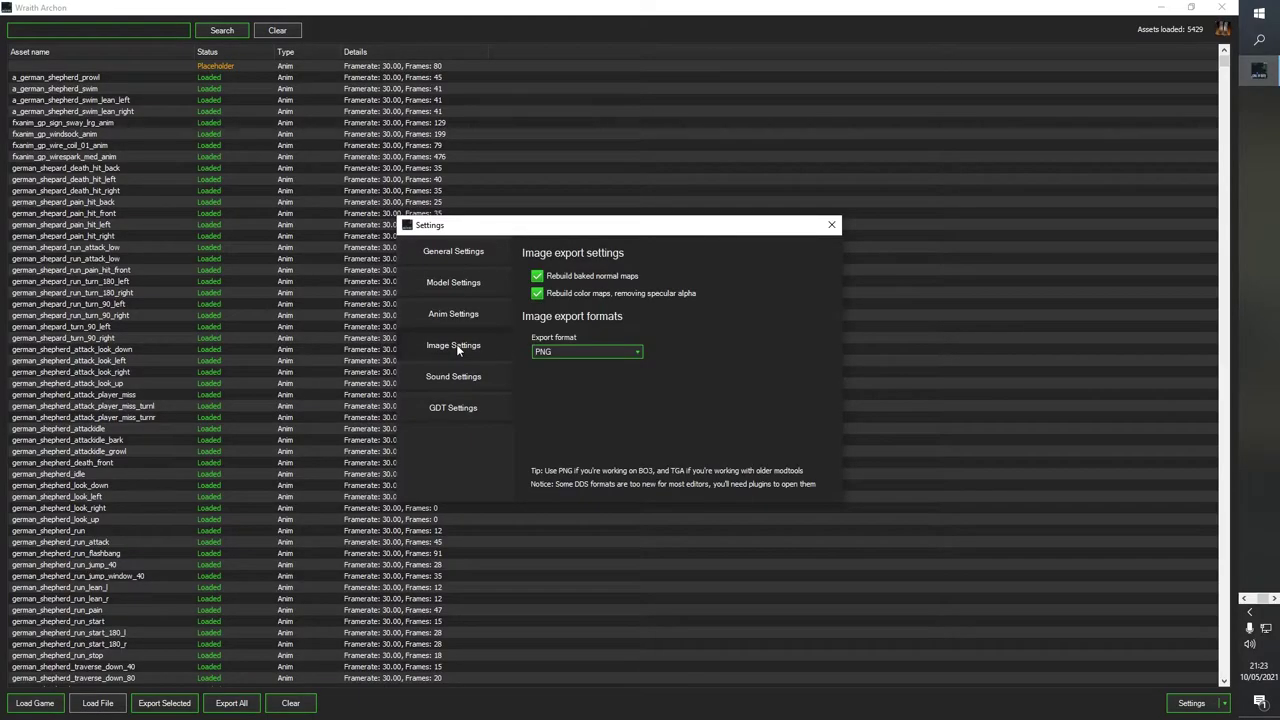
left_click(562, 354)
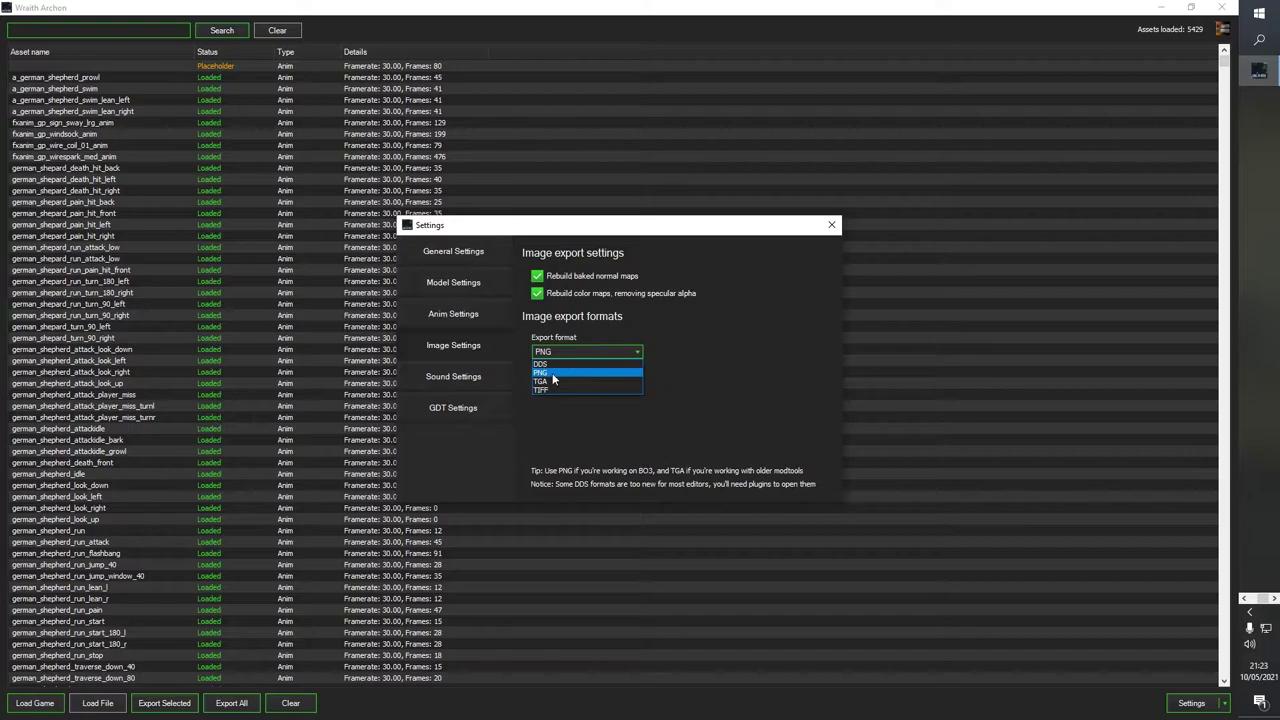
left_click(552, 374)
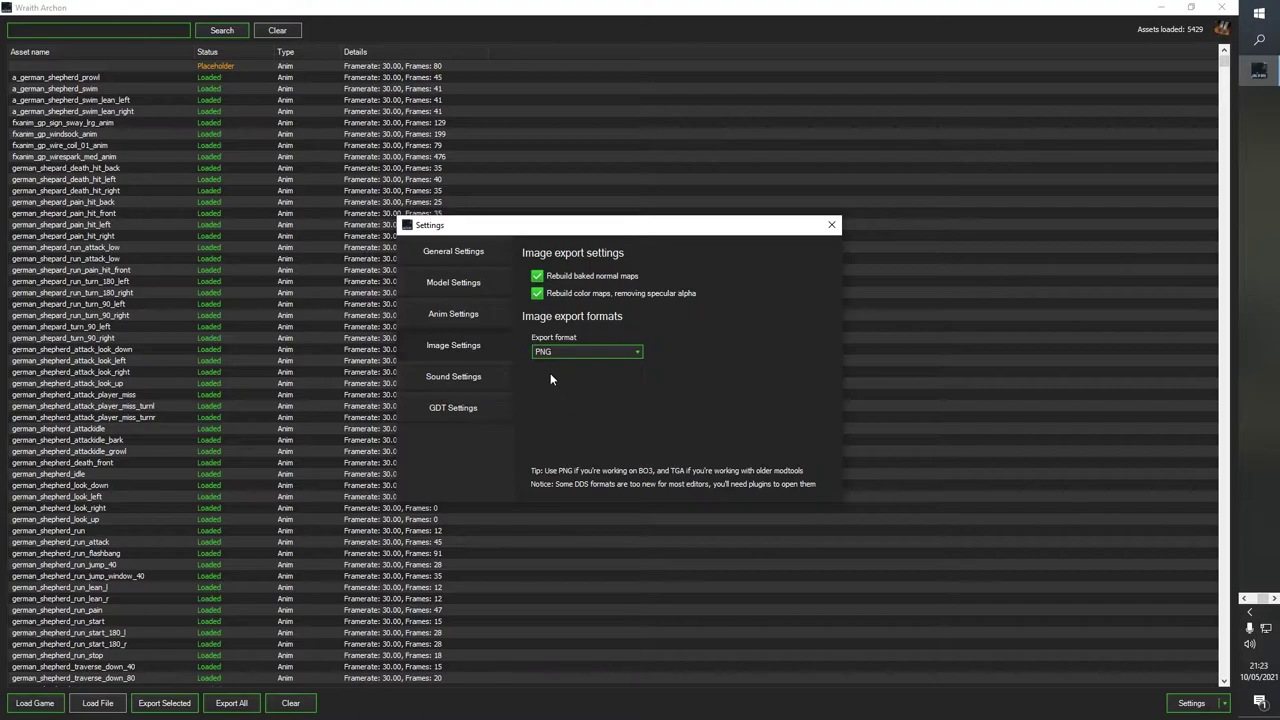
left_click(474, 376)
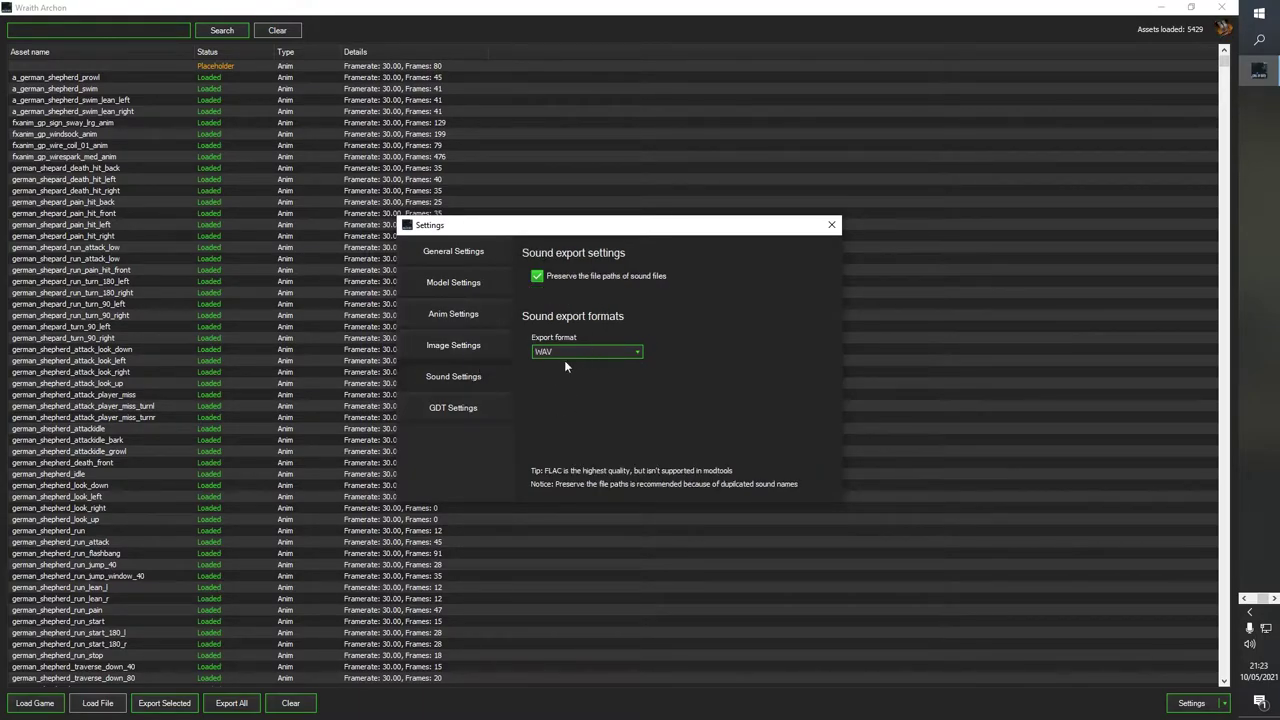
left_click(450, 407)
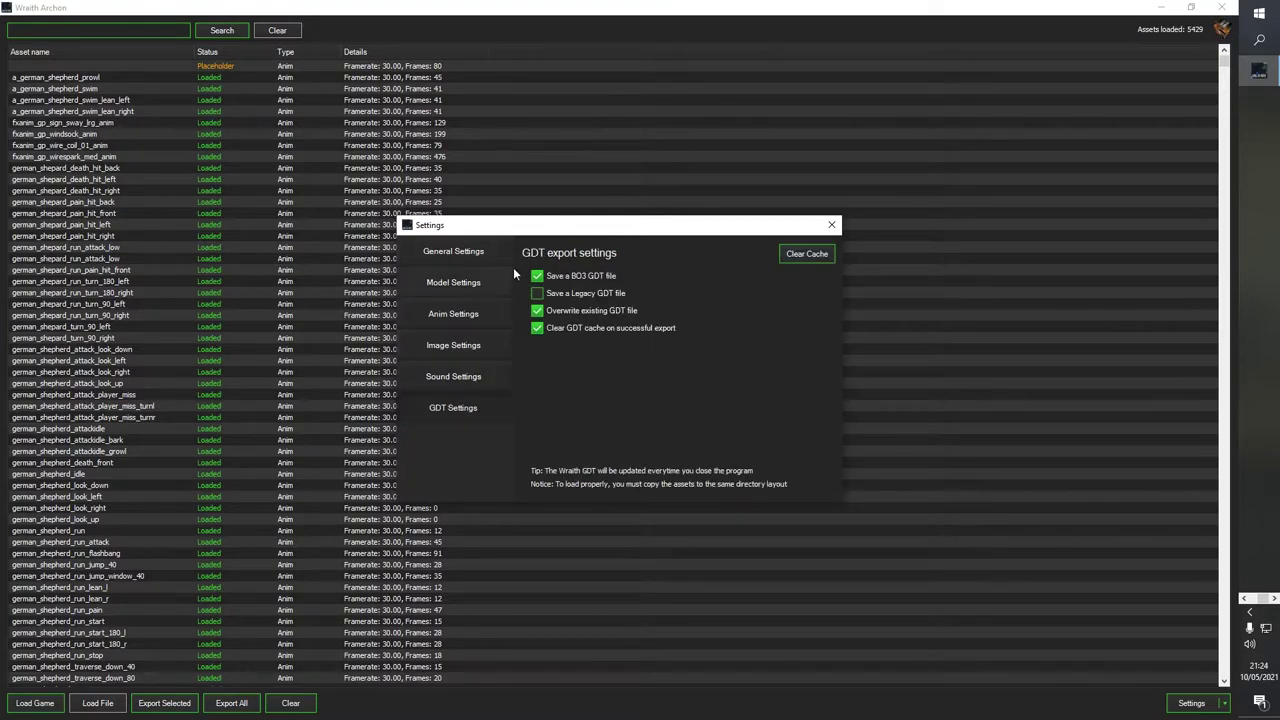
left_click(437, 251)
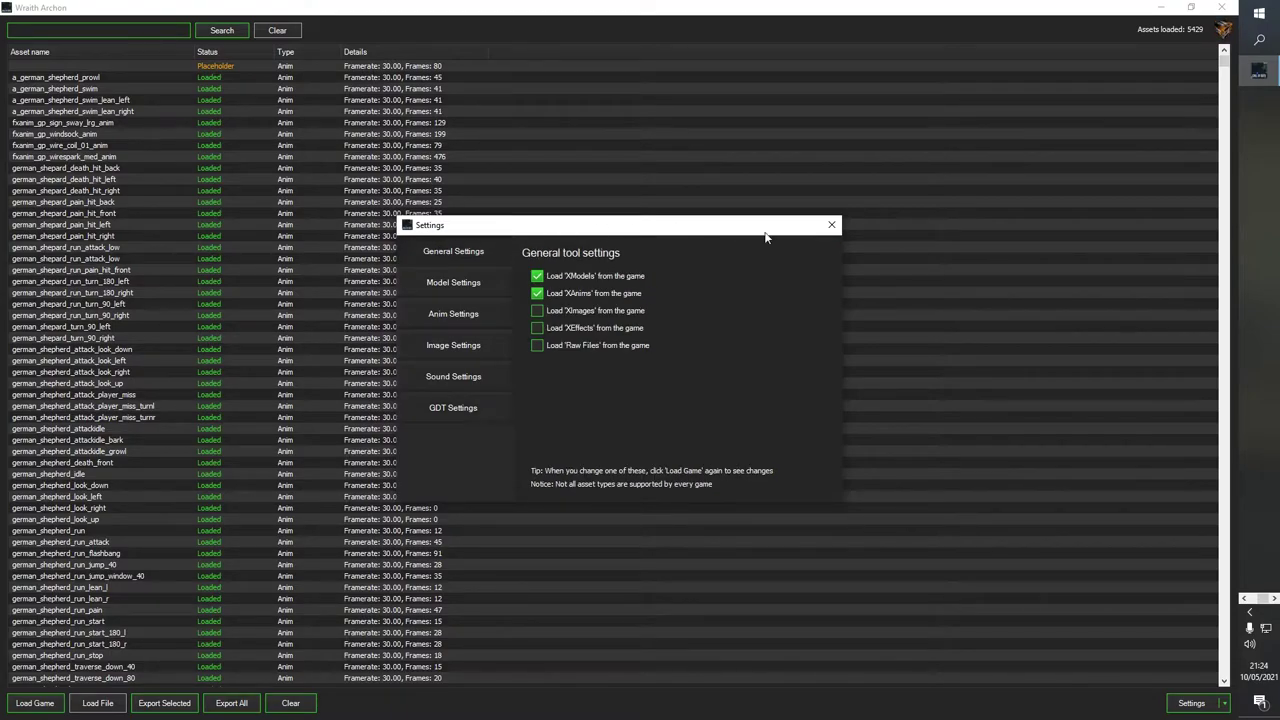
left_click(833, 226)
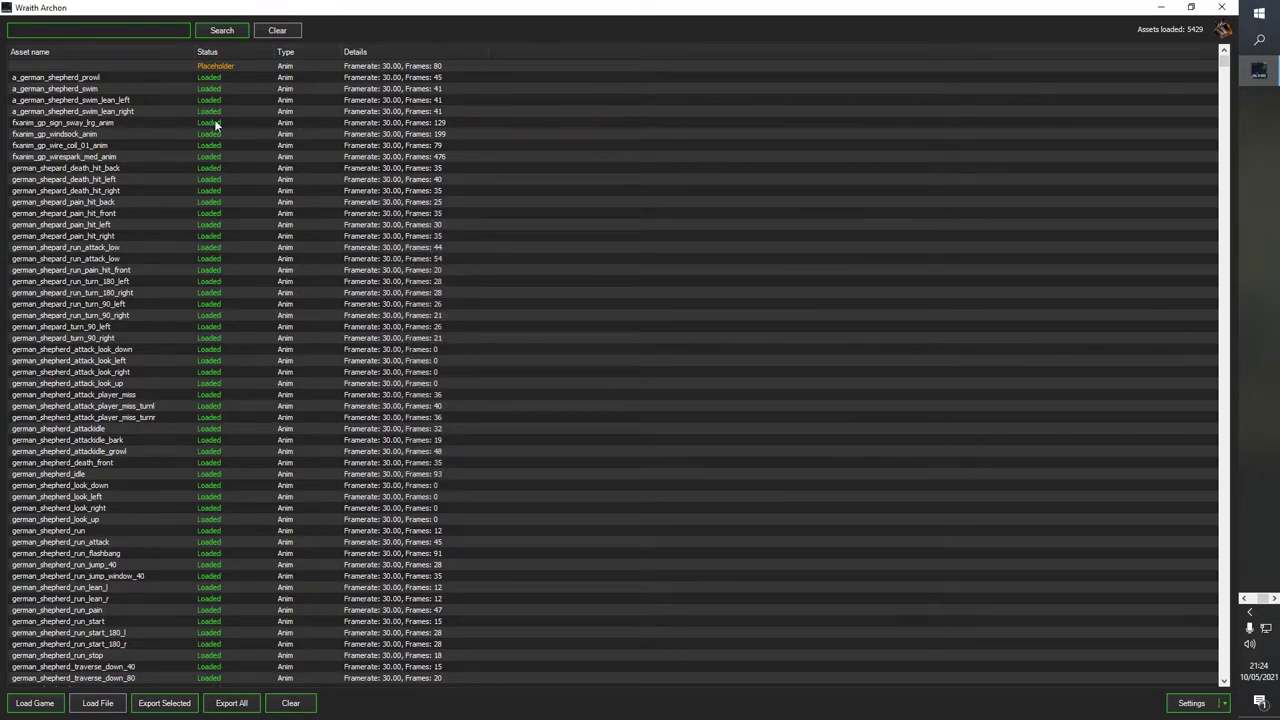
Select every animation from a_german_shepherd_prowl down through void_loop
left_click(184, 88)
left_click(177, 78)
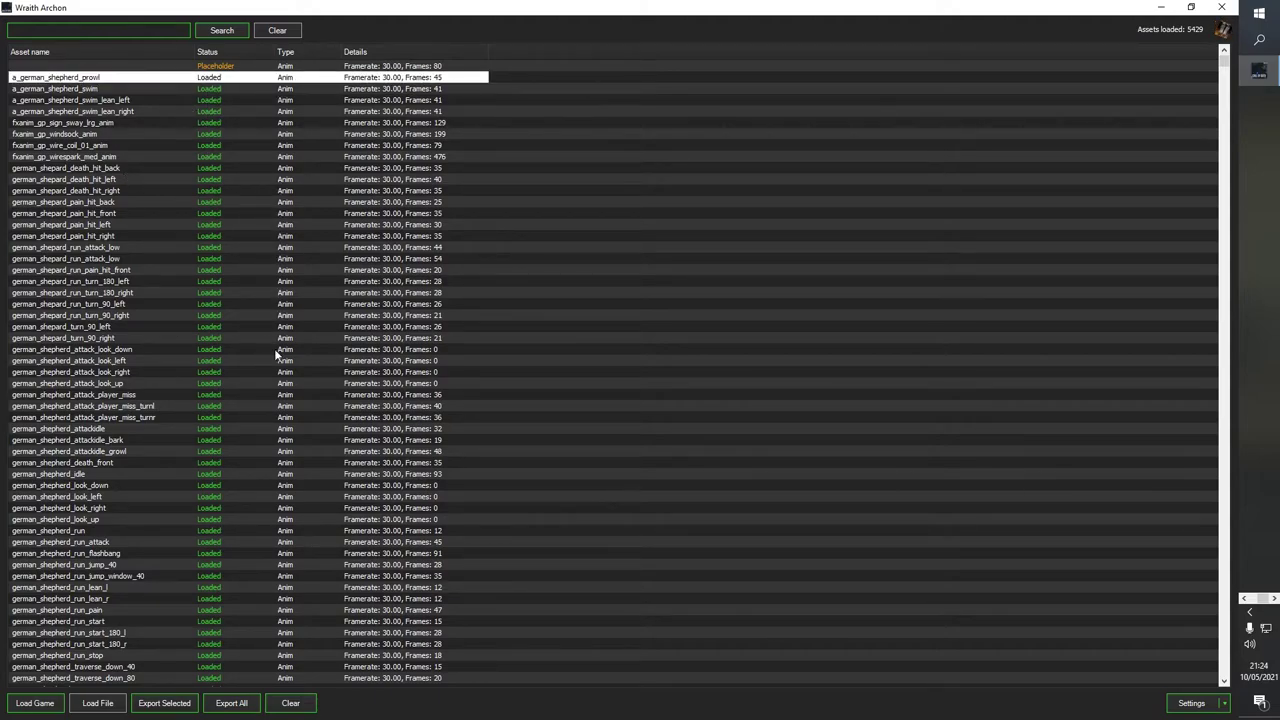
scroll(252, 380, "down", 10)
scroll(256, 420, "down", 10)
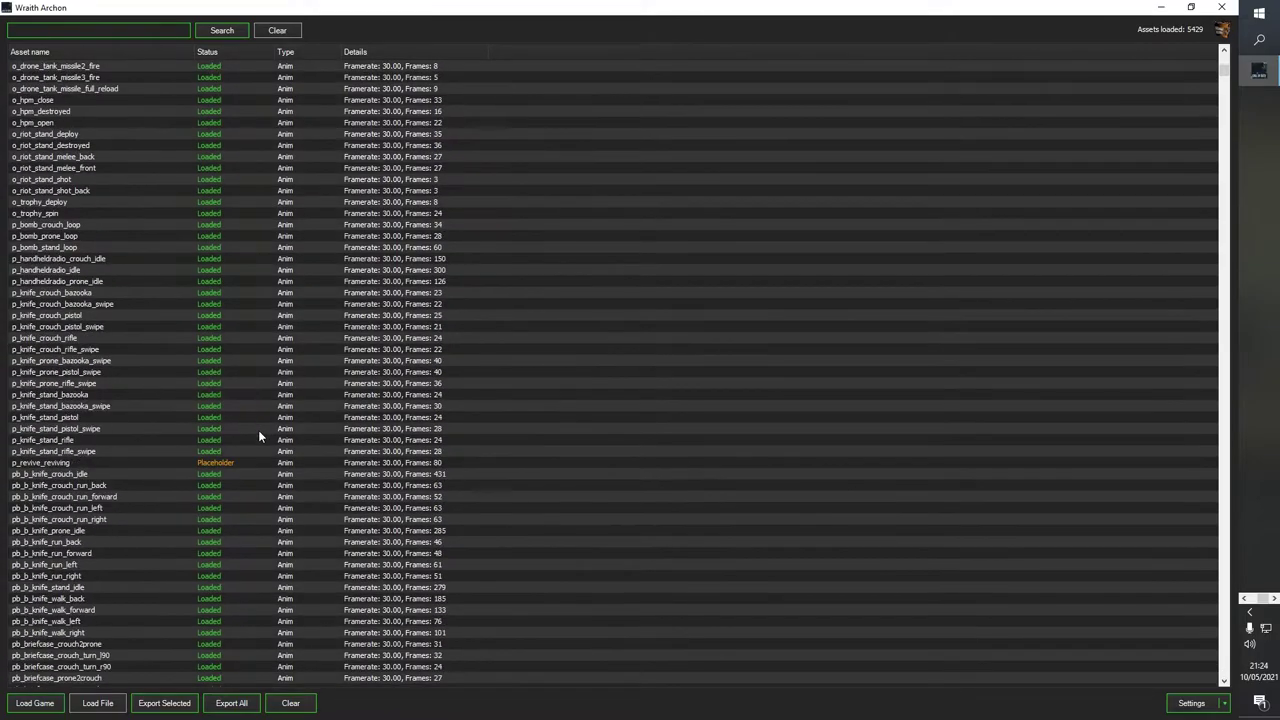
scroll(262, 436, "down", 10)
scroll(267, 440, "down", 14)
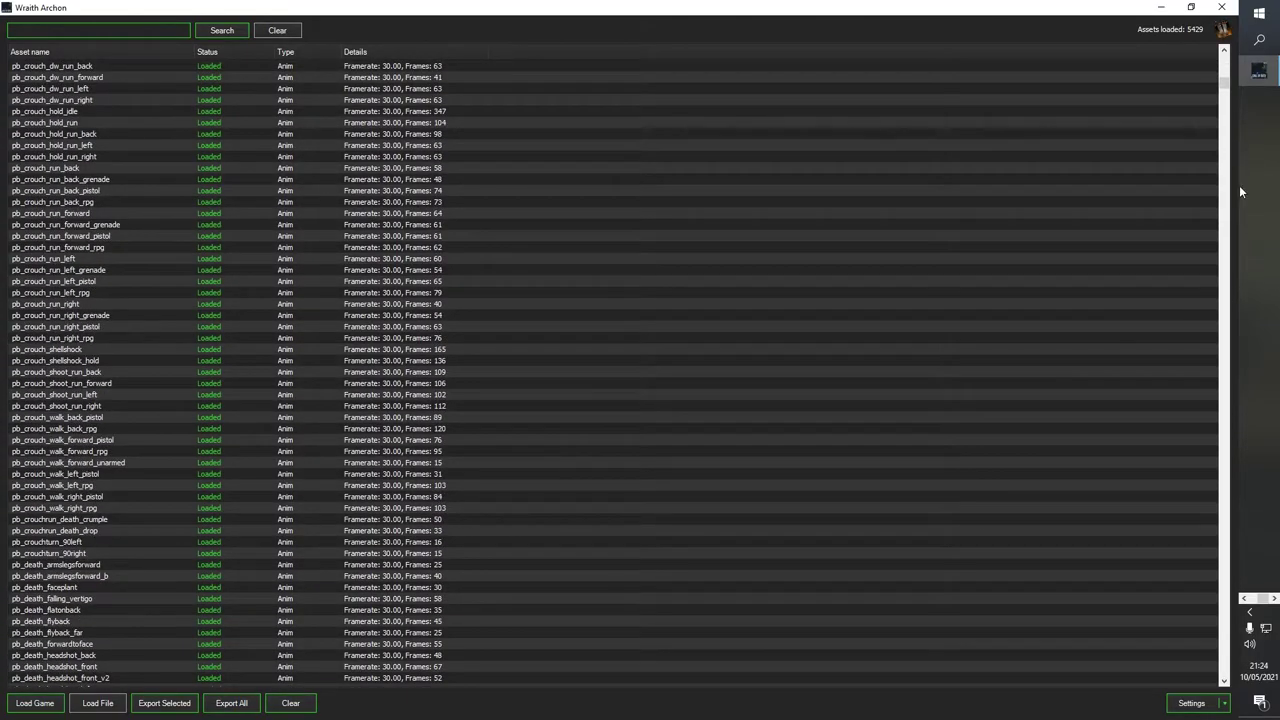
left_click_drag(1222, 92, 1259, 554)
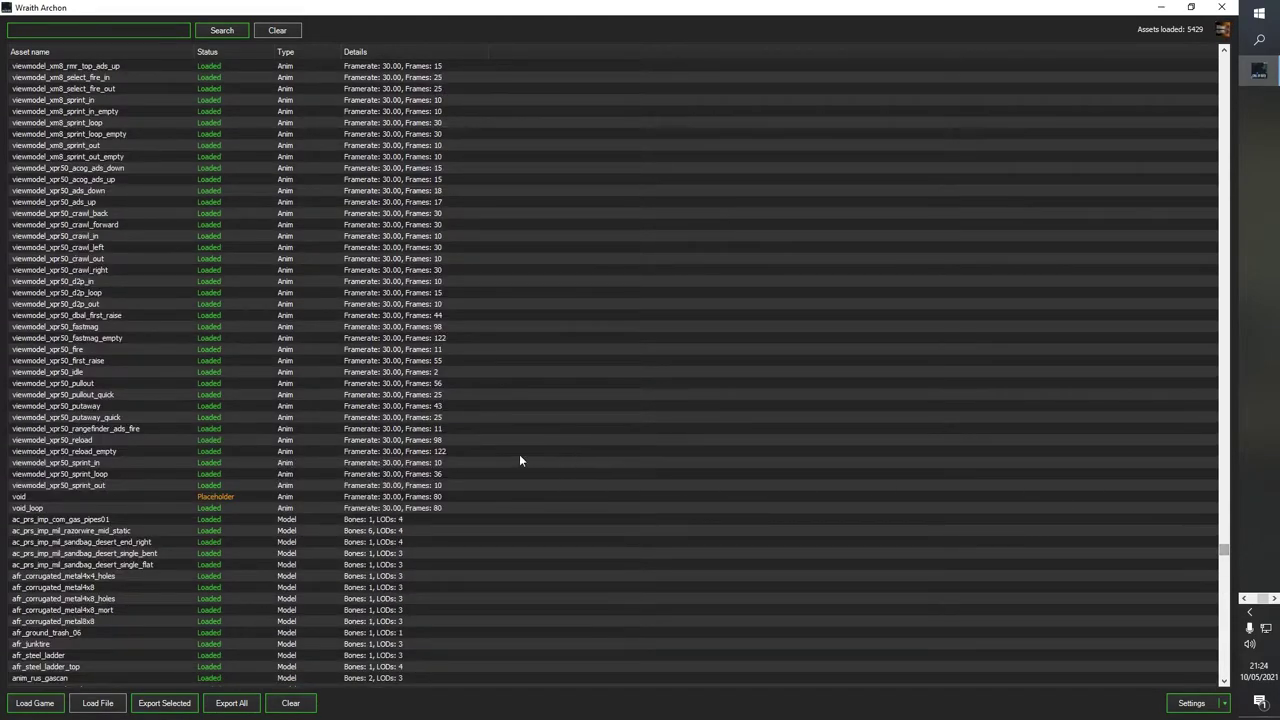
left_click(296, 508, "shift")
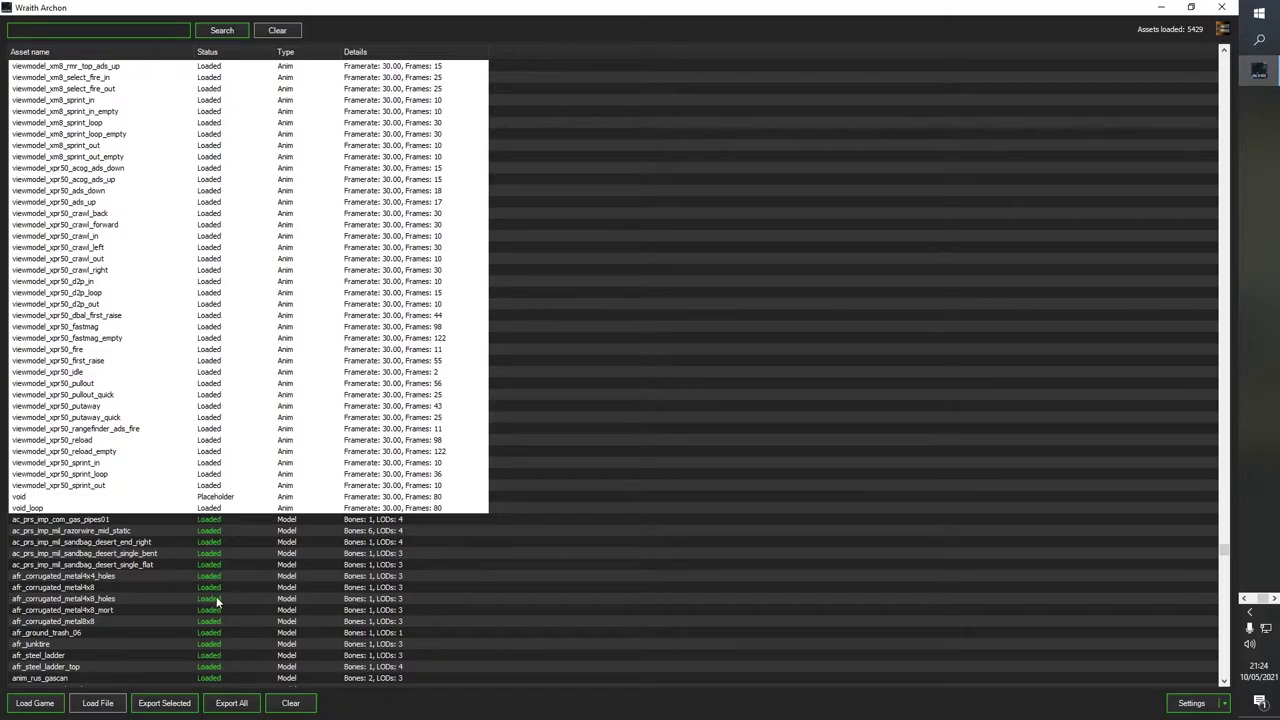
Export the selected animations and open the export folder from the completion notification
left_click(172, 703)
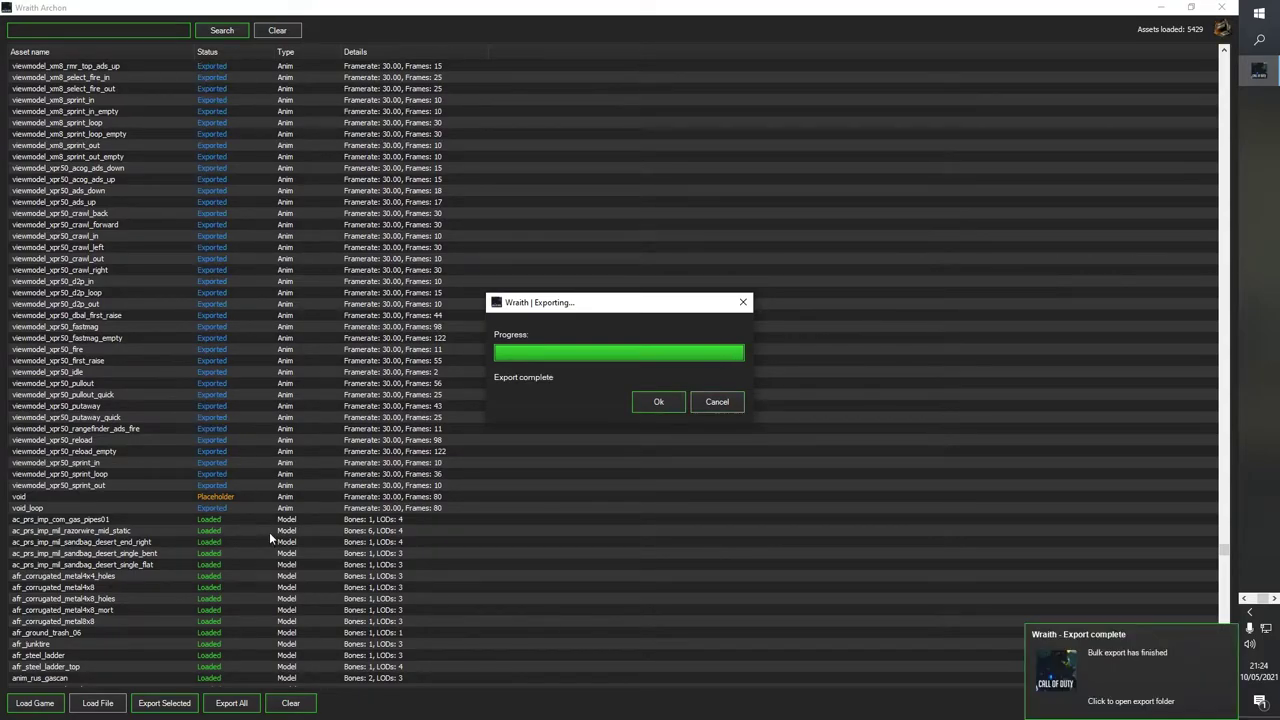
left_click(659, 401)
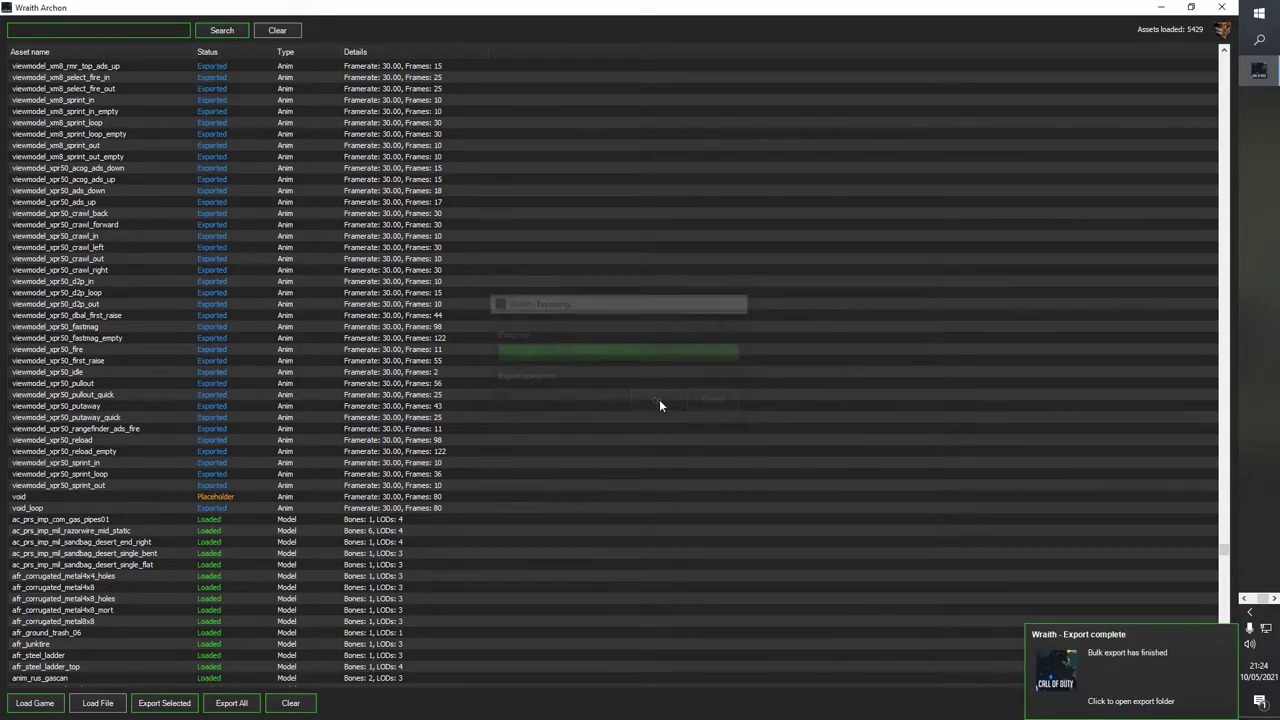
left_click(1100, 665)
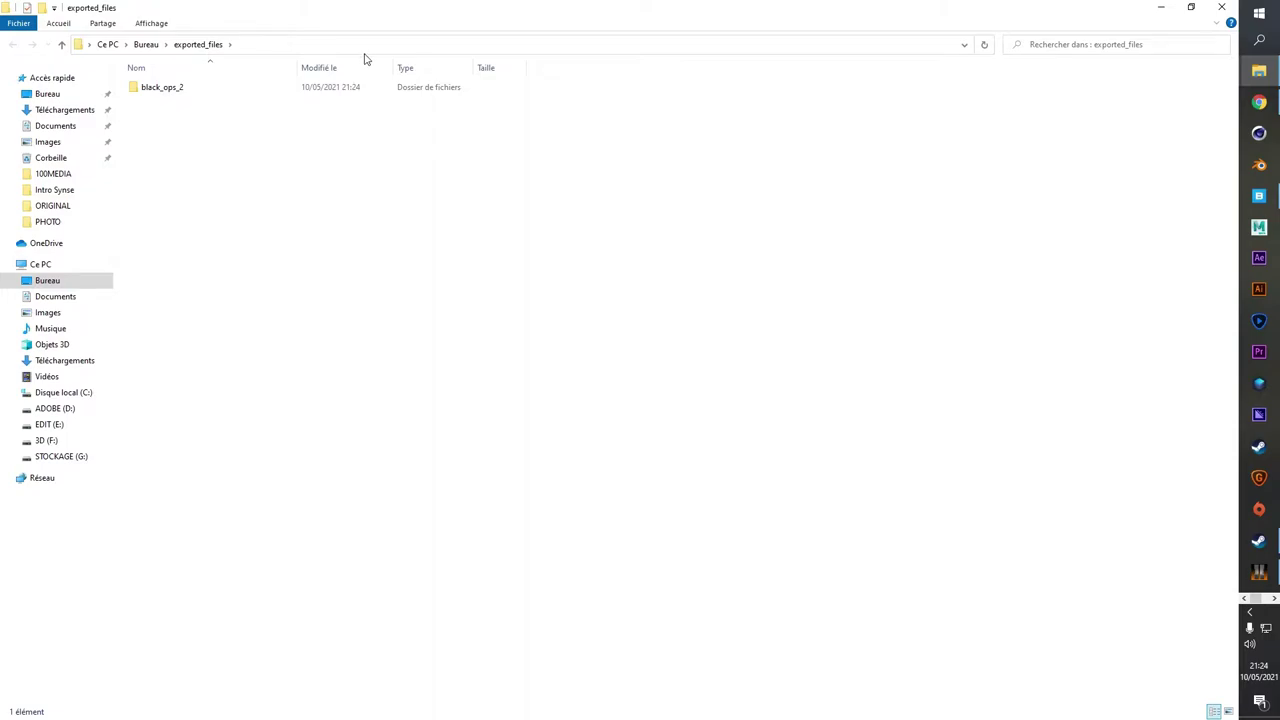
Browse into exported_files > black_ops_2 > xanims
mouse_move(47, 94)
left_click(73, 100)
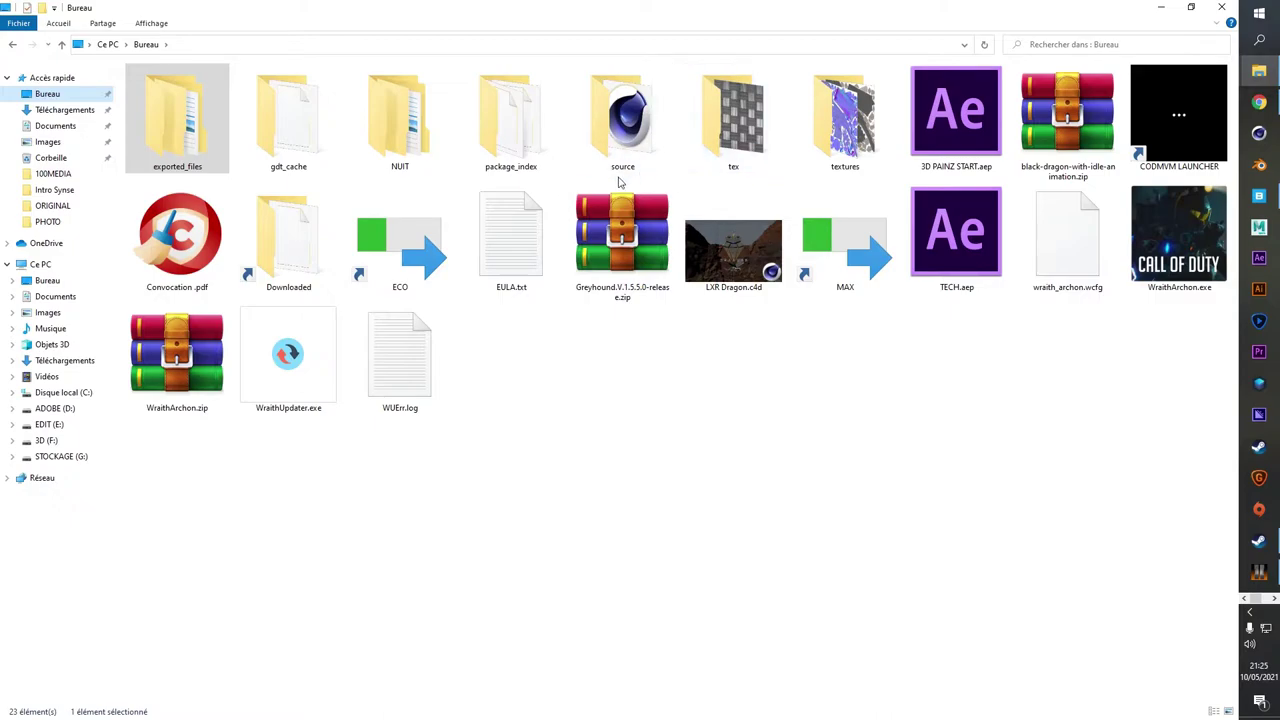
double_click(170, 127)
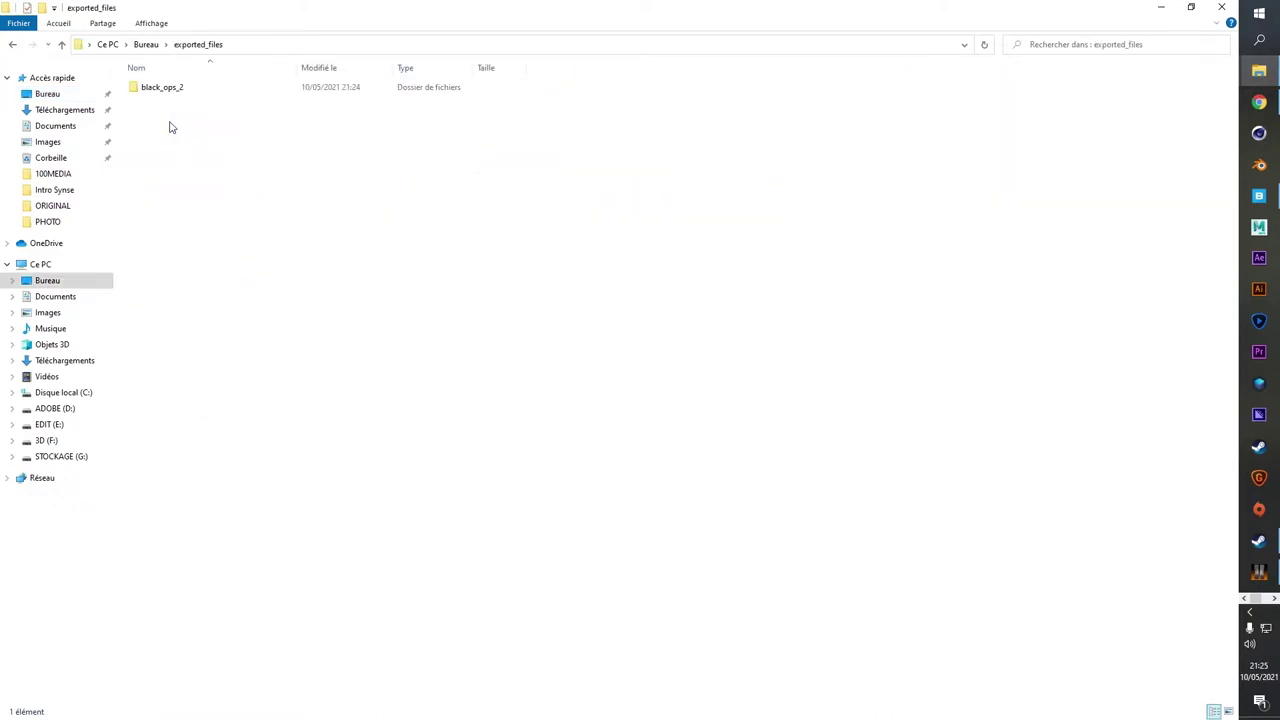
double_click(209, 94)
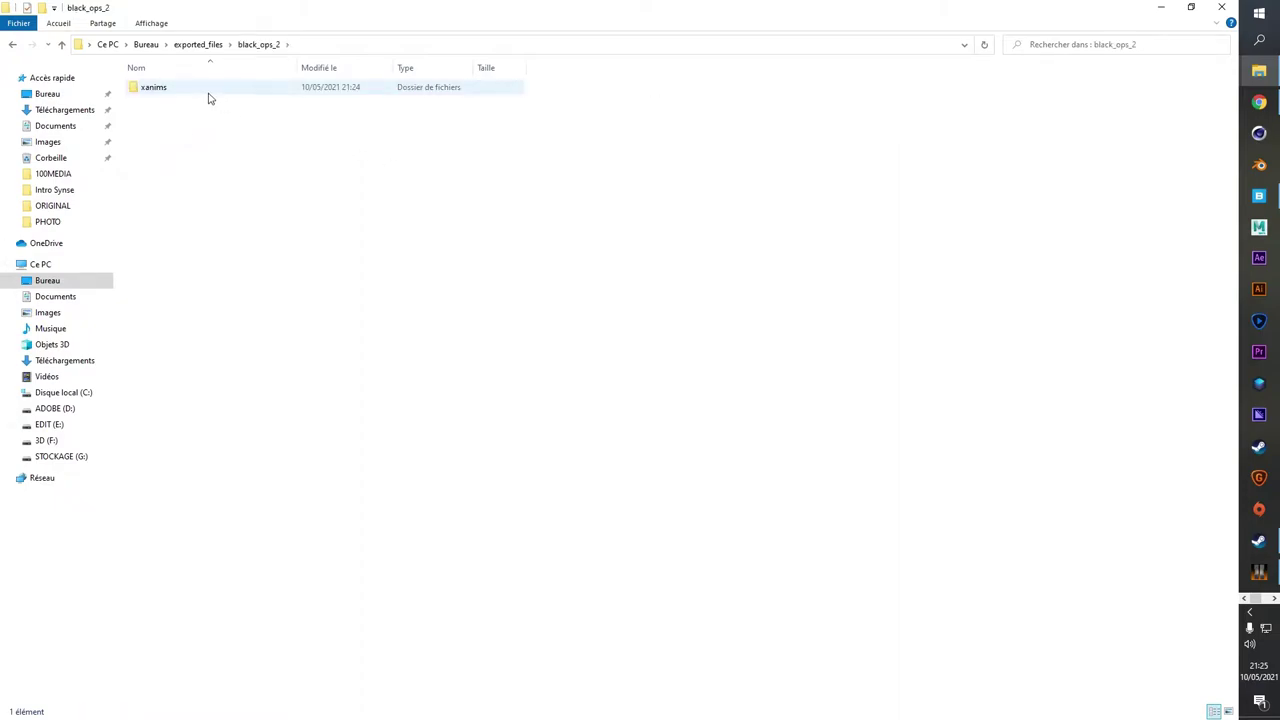
left_click(210, 97)
double_click(210, 97)
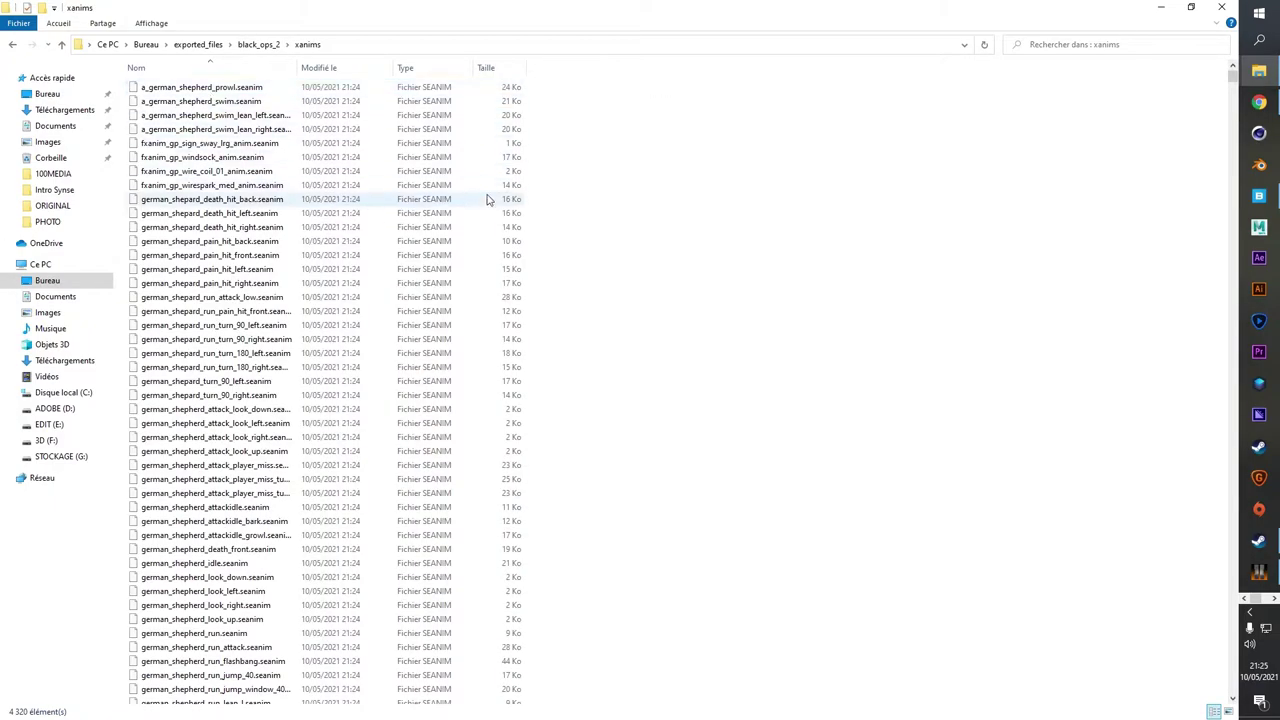
scroll(265, 200, "down", 5)
scroll(265, 200, "down", 6)
scroll(265, 200, "down", 6)
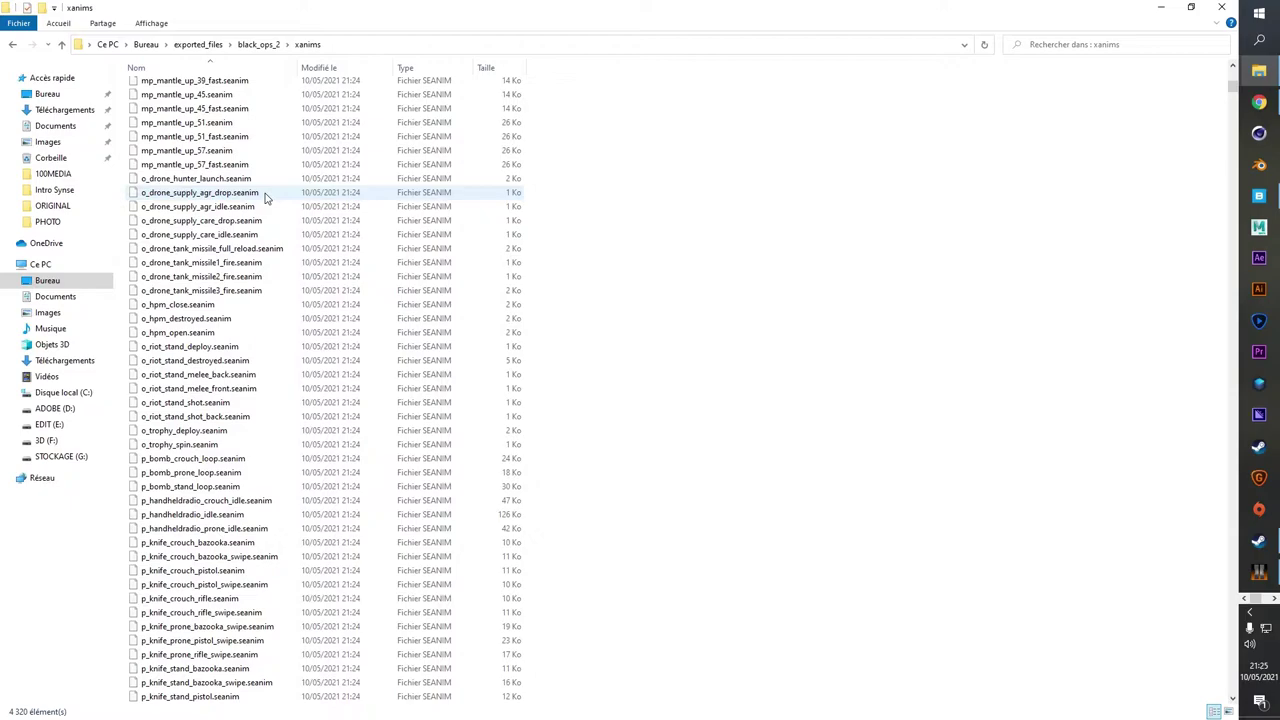
scroll(271, 193, "down", 1)
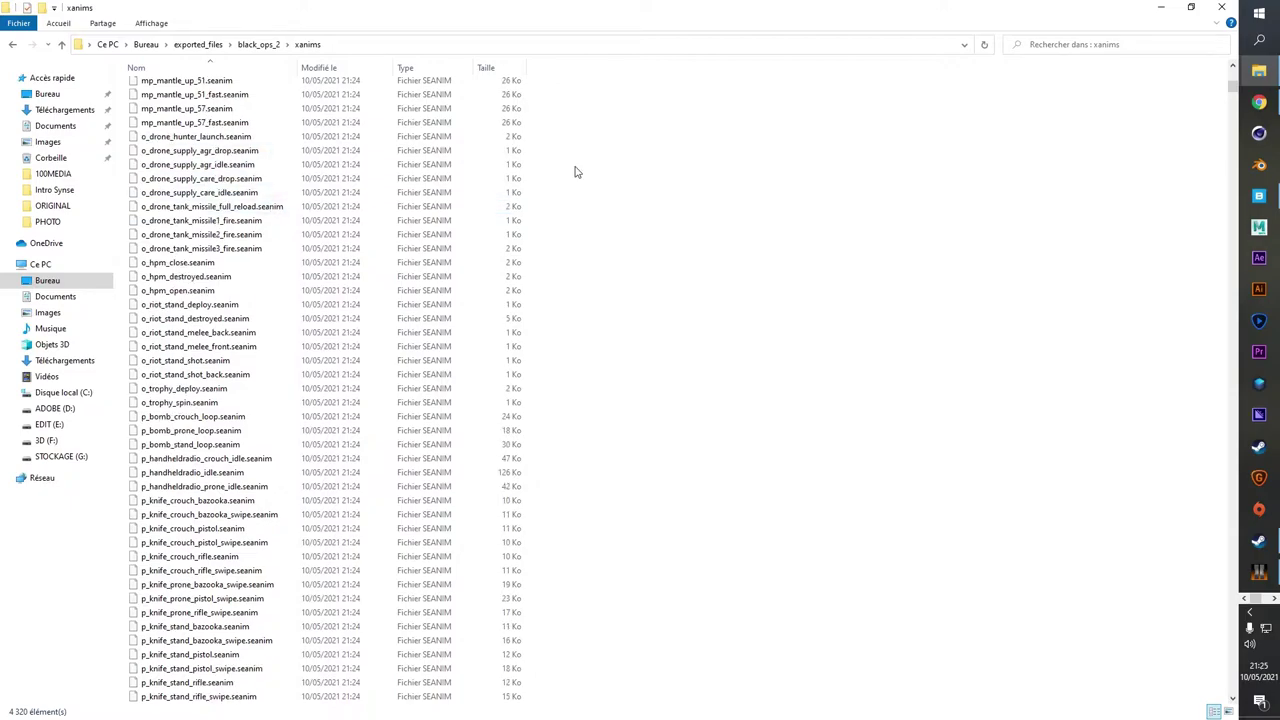
Search xanims for 'sprint' and scroll through the .seanim results
left_click(1075, 46)
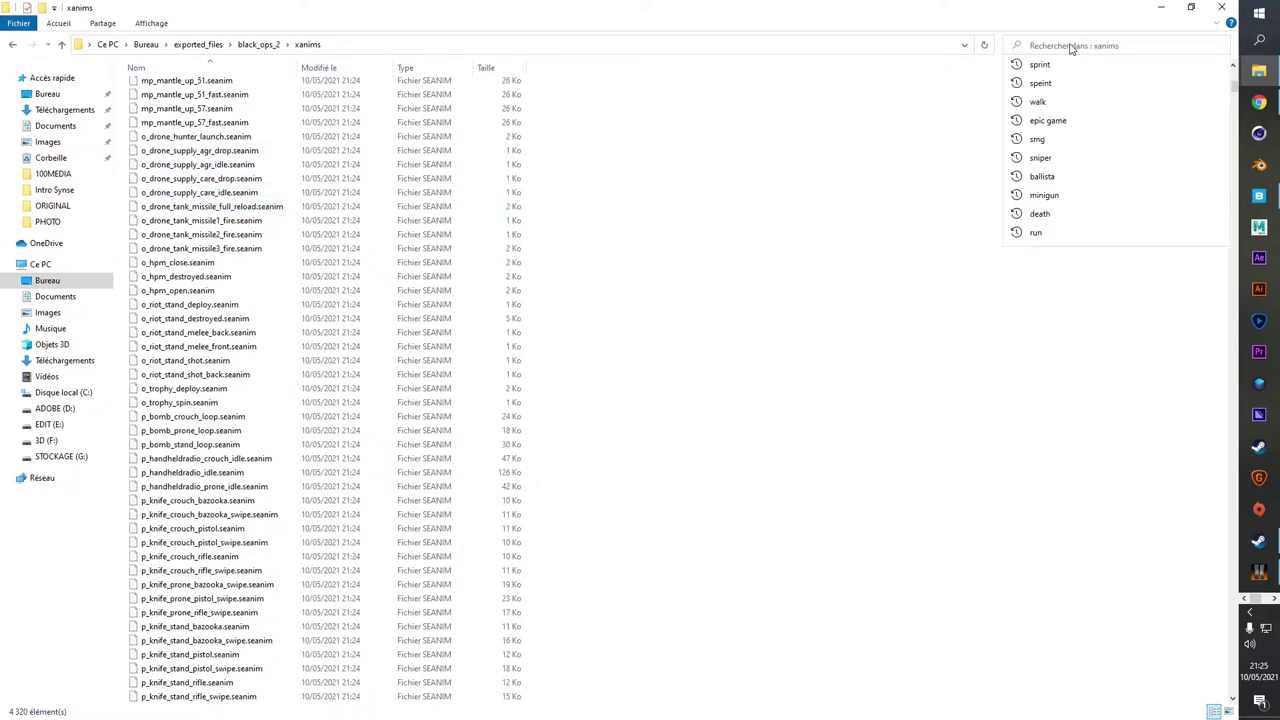
type("s")
type("print")
key("Return")
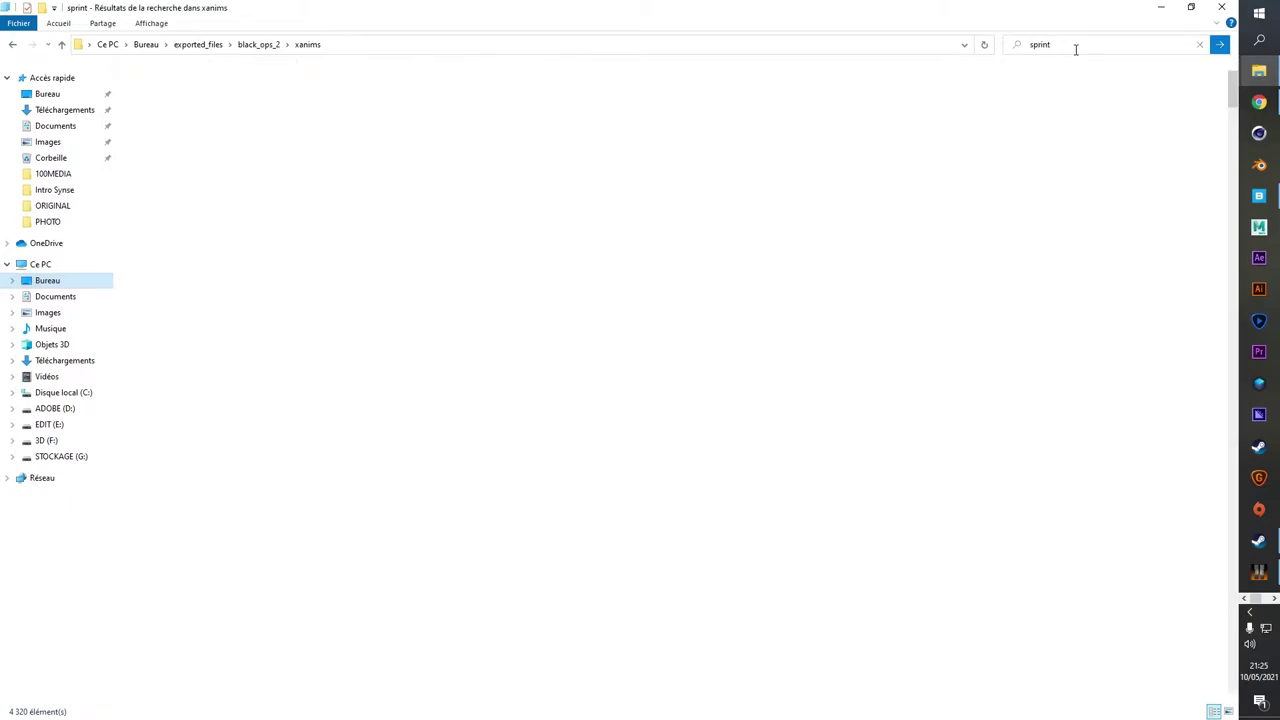
left_click(253, 80)
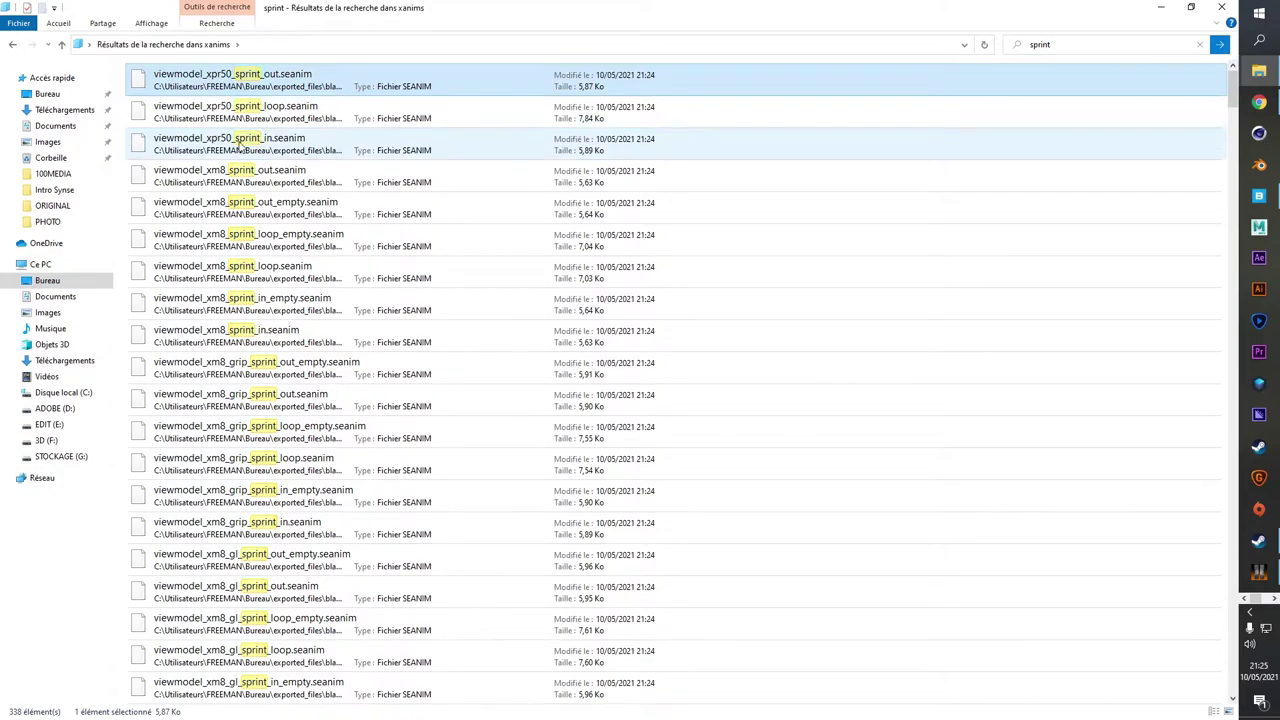
scroll(265, 222, "down", 4)
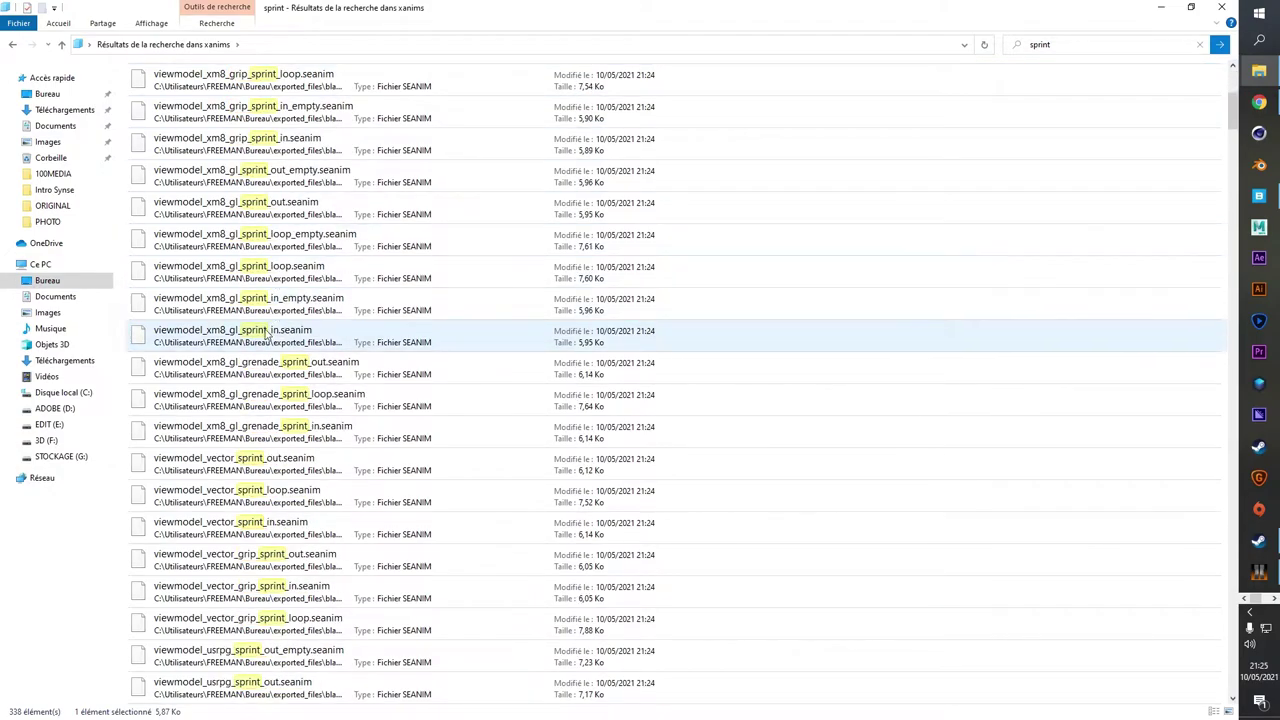
scroll(274, 325, "down", 2)
scroll(270, 336, "down", 1)
scroll(270, 336, "down", 2)
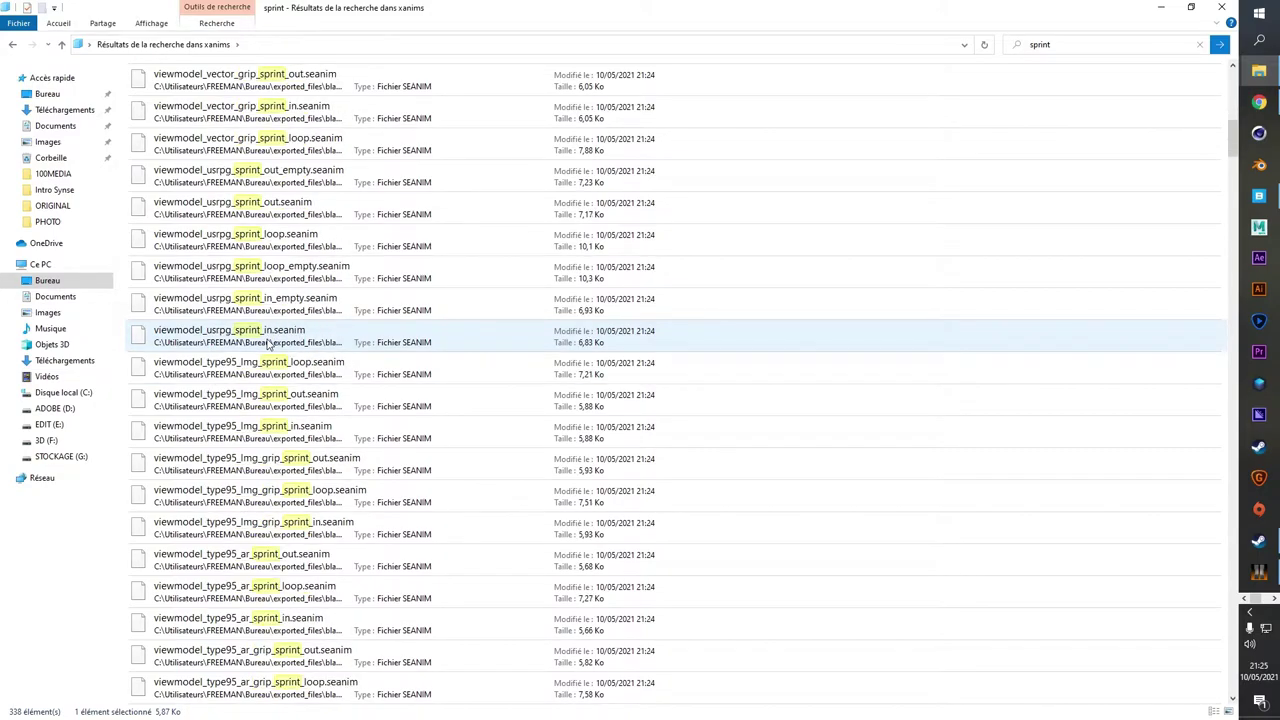
scroll(268, 344, "down", 3)
scroll(268, 344, "down", 3)
scroll(268, 344, "down", 2)
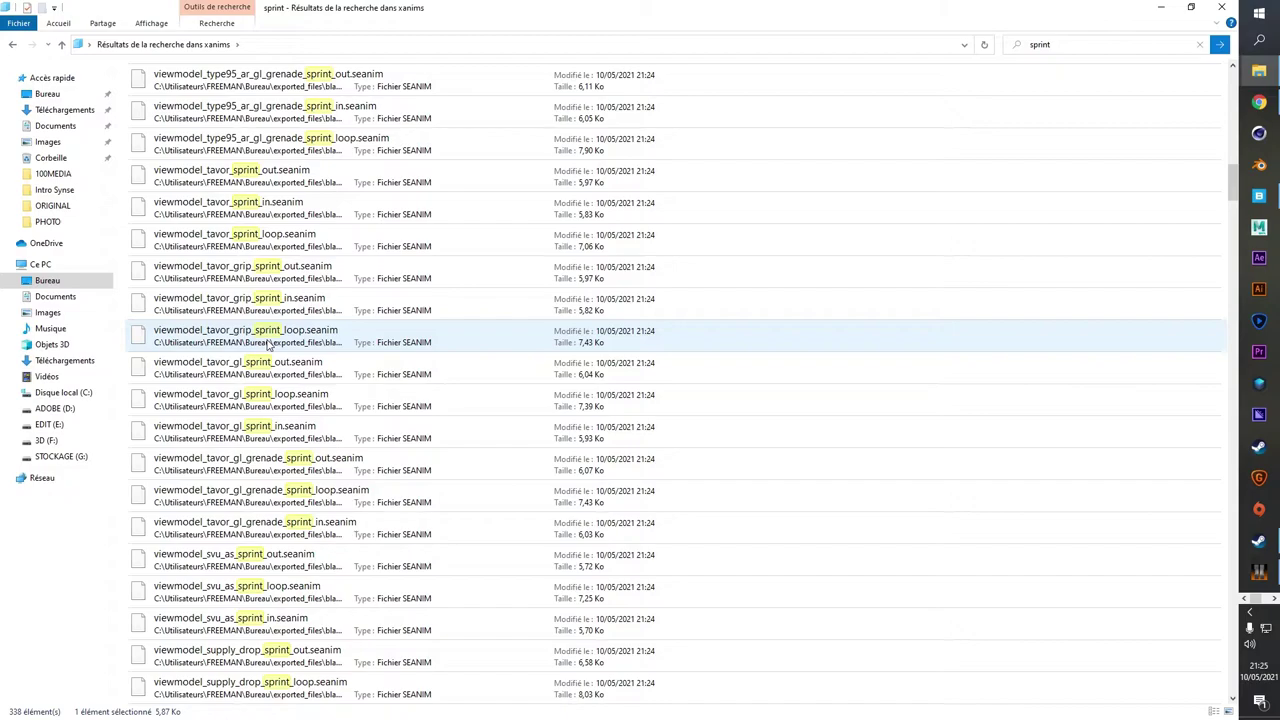
scroll(268, 344, "down", 2)
scroll(268, 344, "down", 3)
scroll(290, 340, "down", 3)
scroll(310, 338, "down", 3)
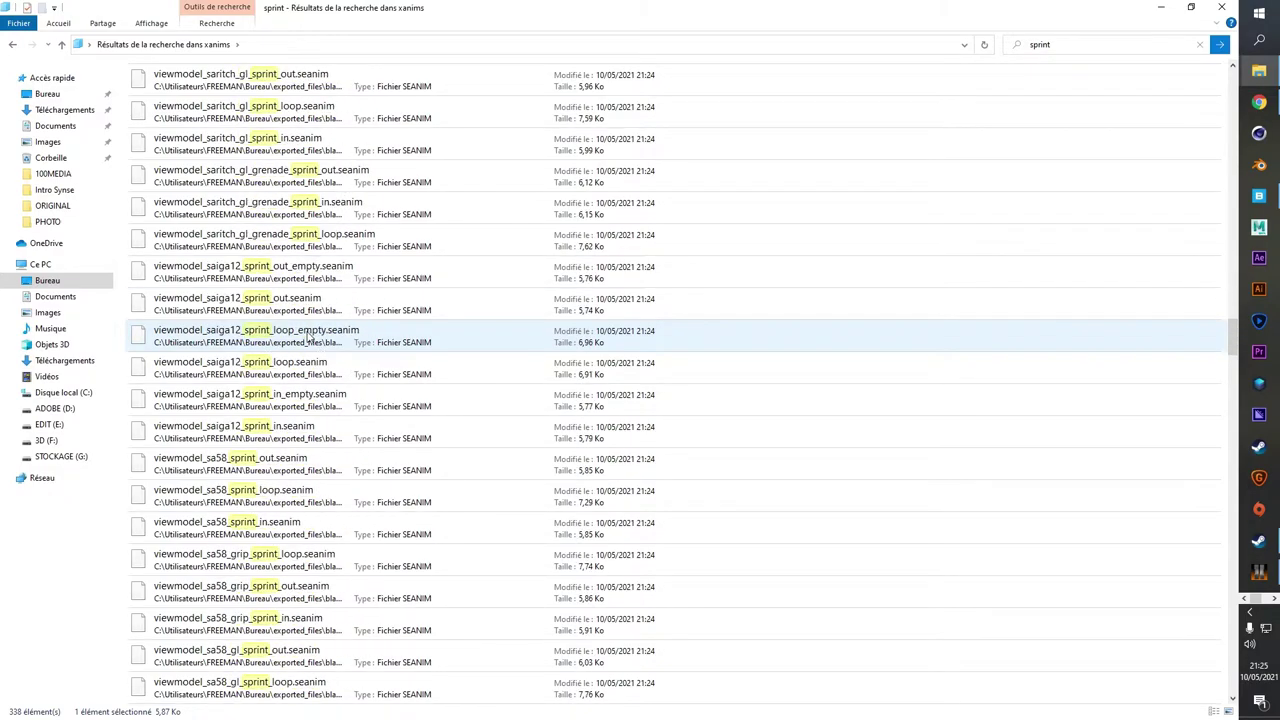
scroll(310, 338, "down", 3)
scroll(308, 340, "down", 3)
scroll(305, 342, "down", 3)
scroll(302, 346, "down", 3)
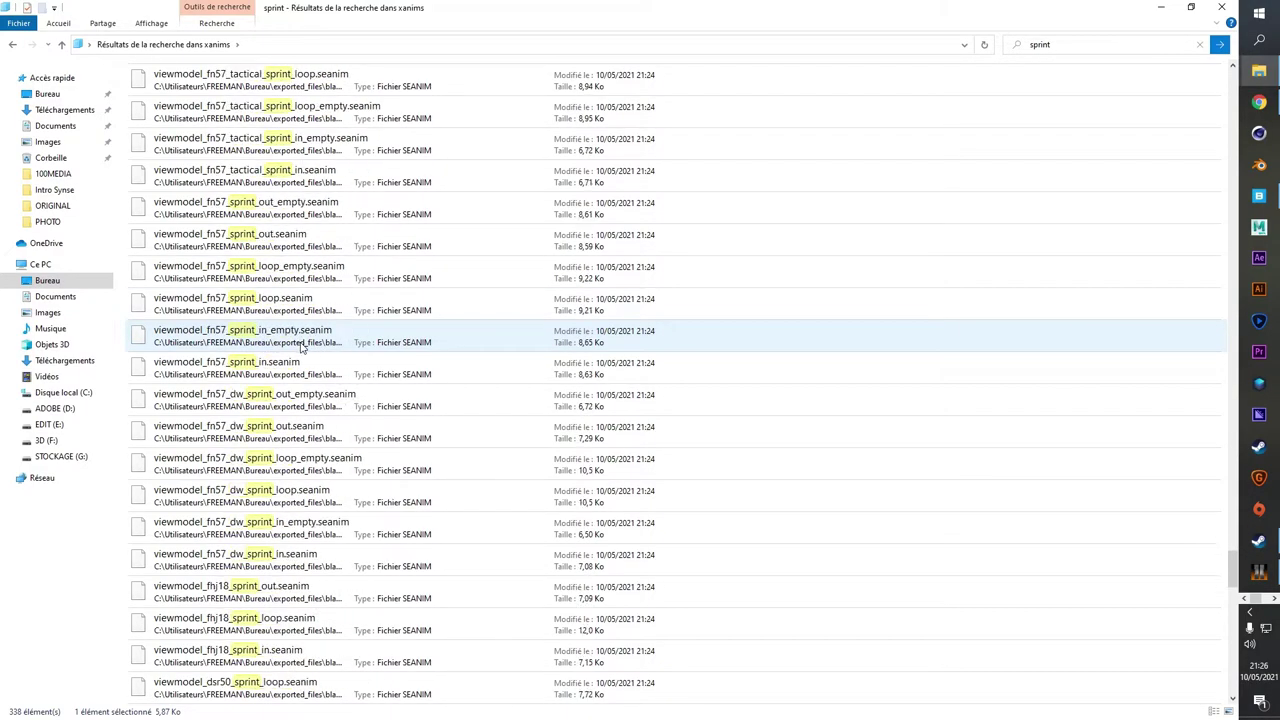
scroll(301, 346, "down", 3)
scroll(301, 346, "down", 3)
Inspect pb_sprint_rpg, pb_sprint and pb_riotshield_sprint, then close the Explorer window
left_click(203, 398)
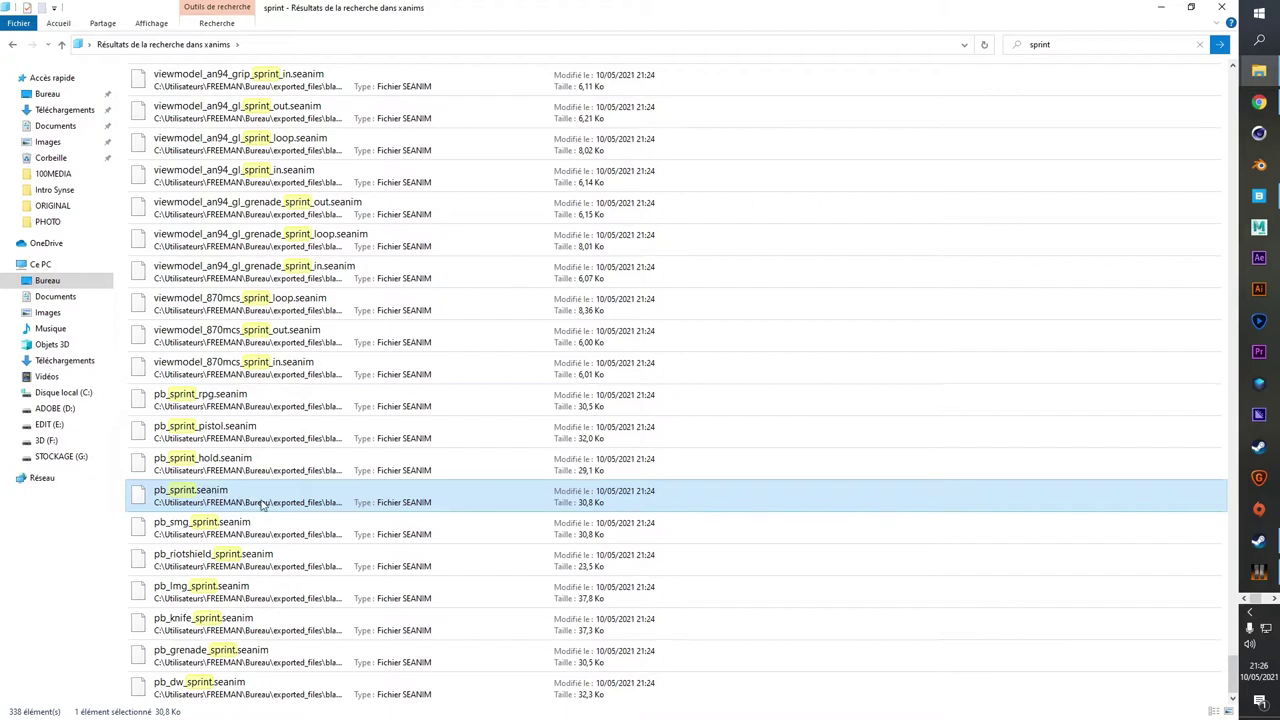
left_click(243, 506)
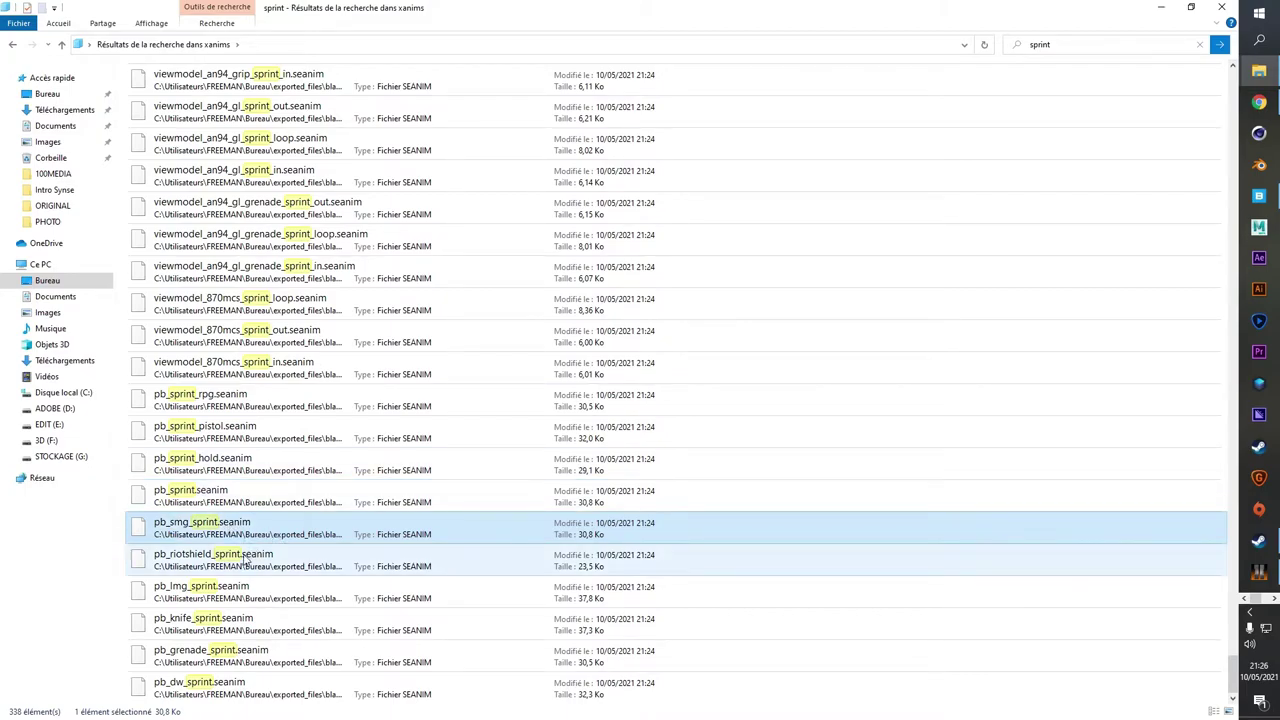
left_click(235, 560)
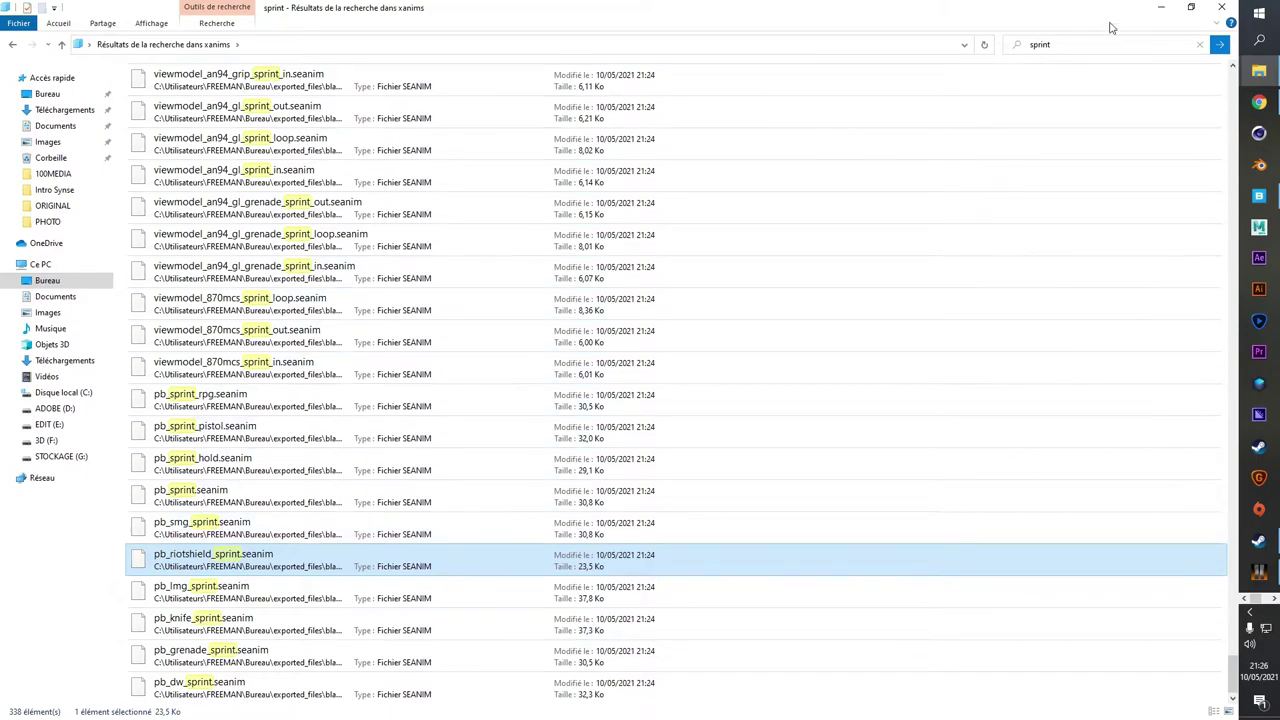
left_click(1222, 8)
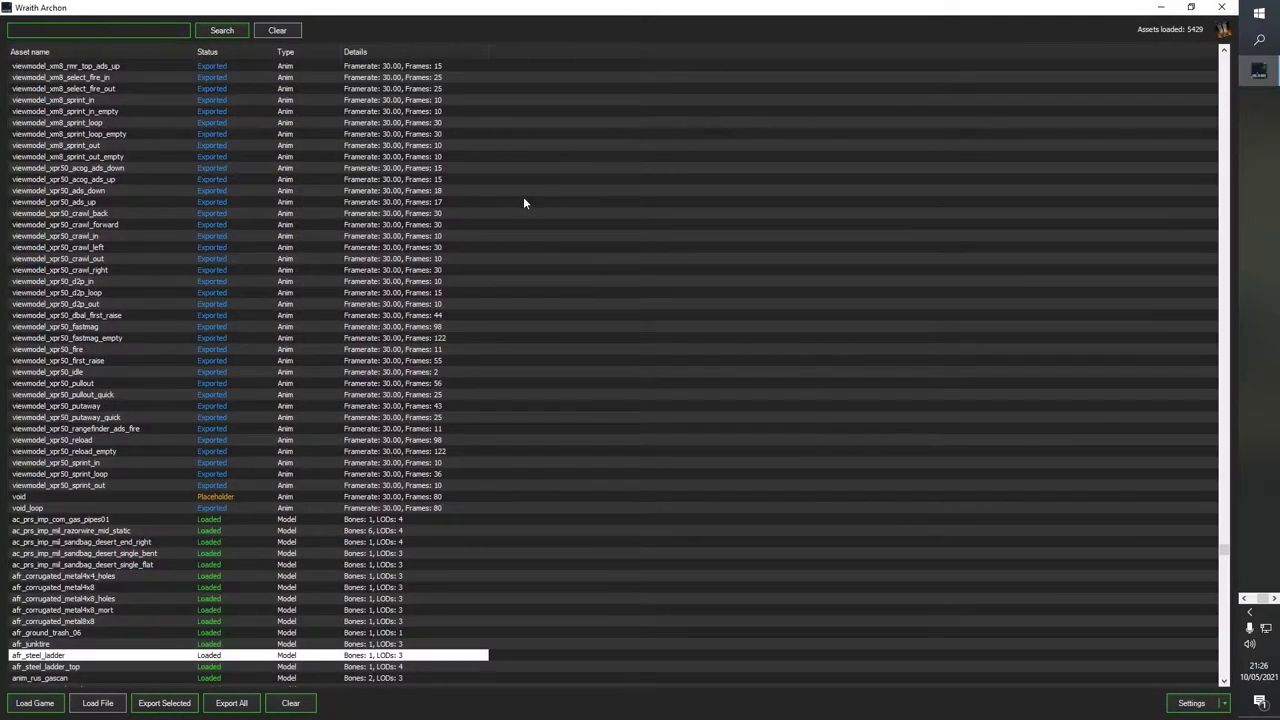
scroll(244, 313, "down", 6)
scroll(244, 313, "down", 1)
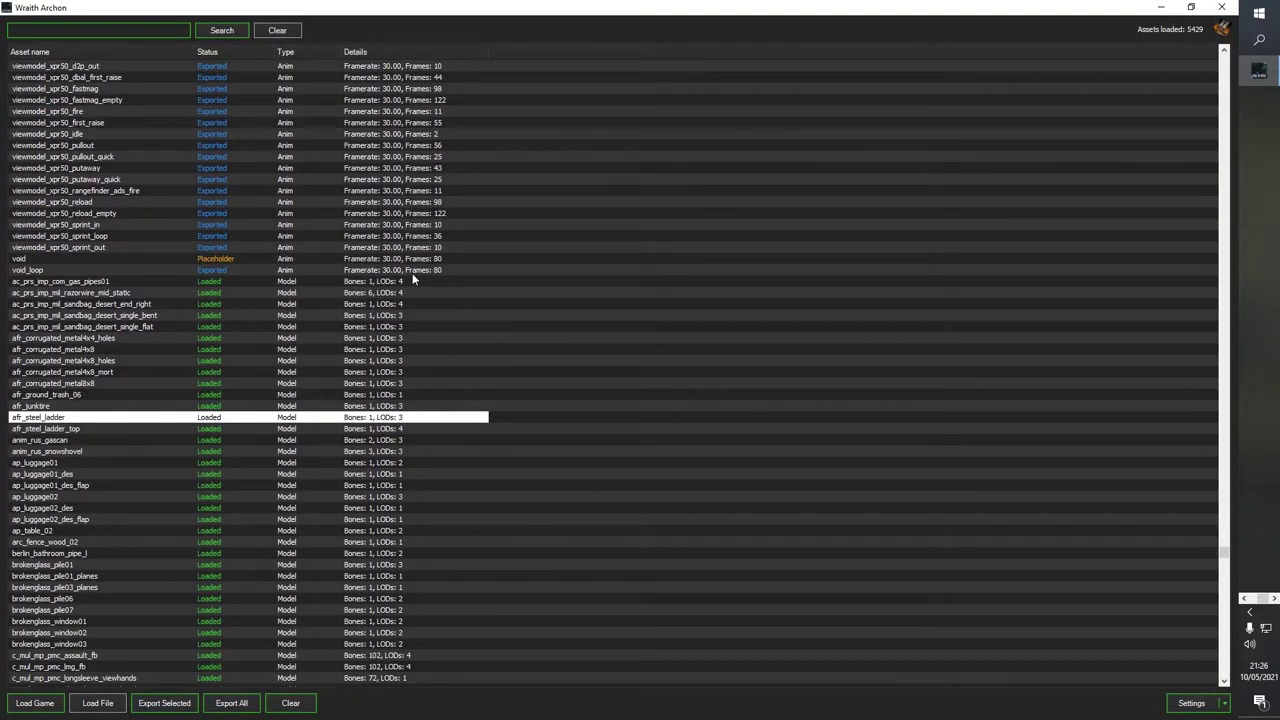
left_click(237, 285)
scroll(280, 305, "down", 6)
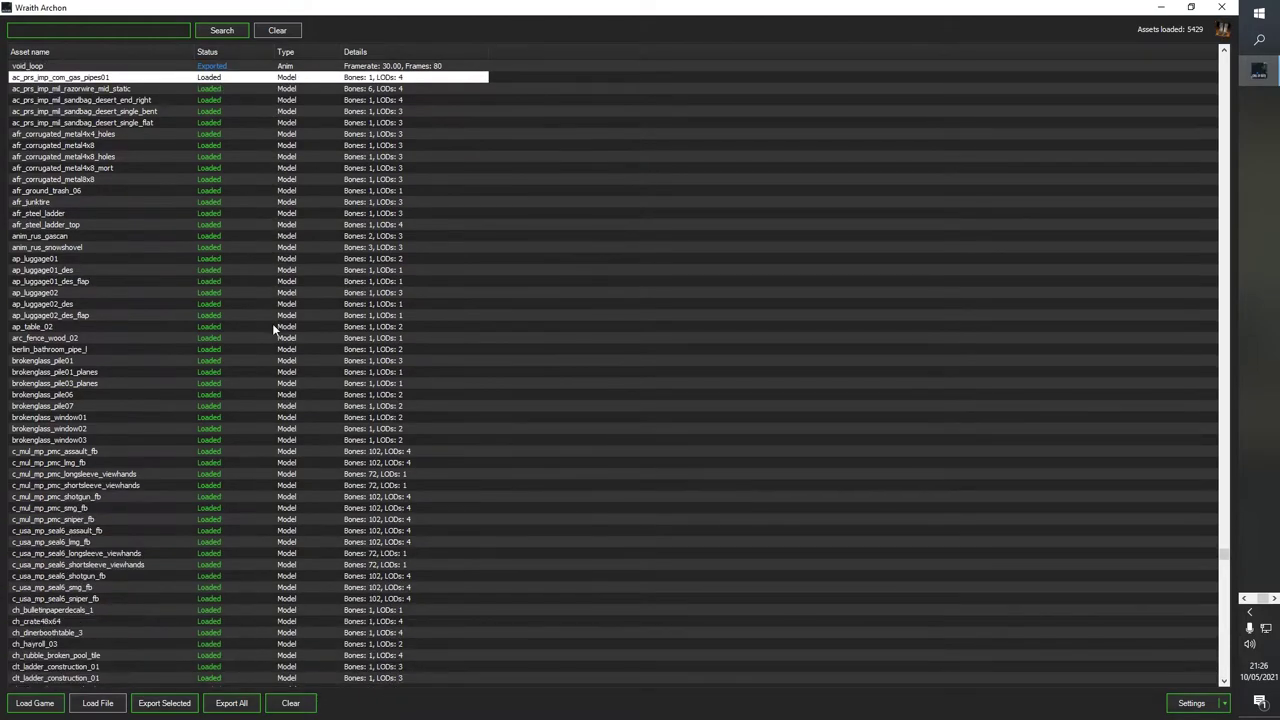
scroll(274, 328, "down", 8)
scroll(270, 325, "down", 3)
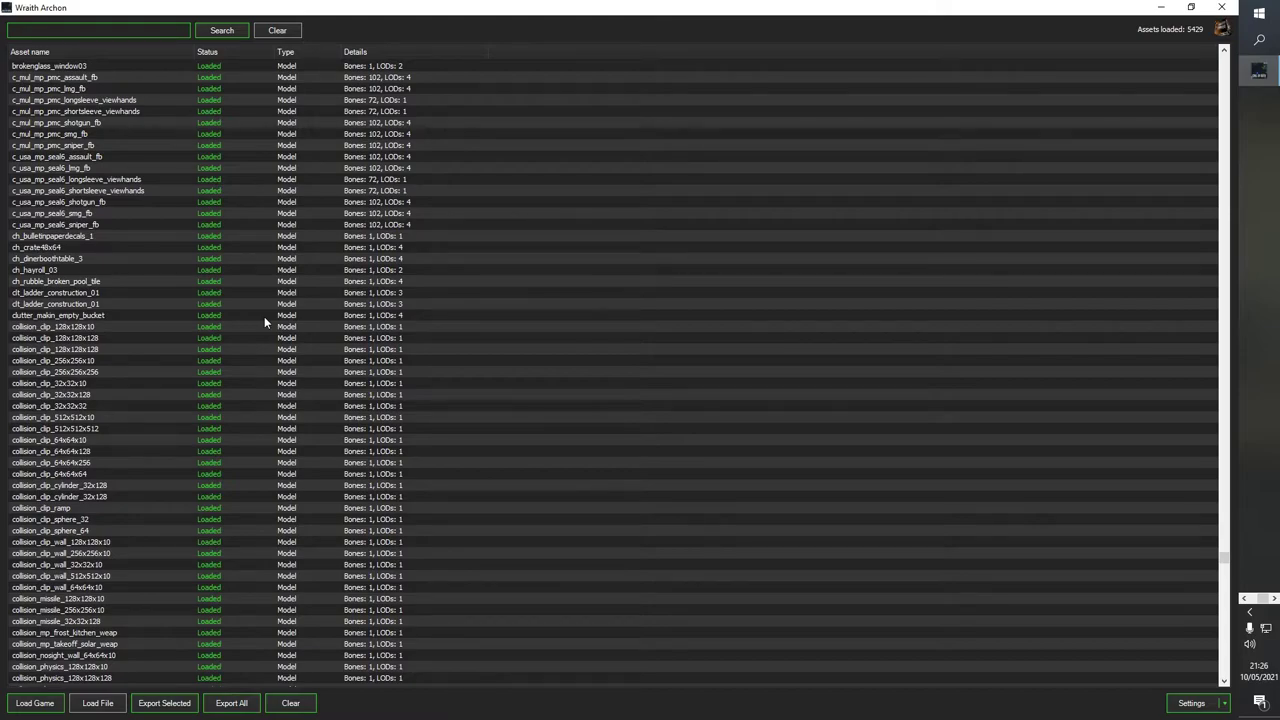
scroll(264, 320, "down", 8)
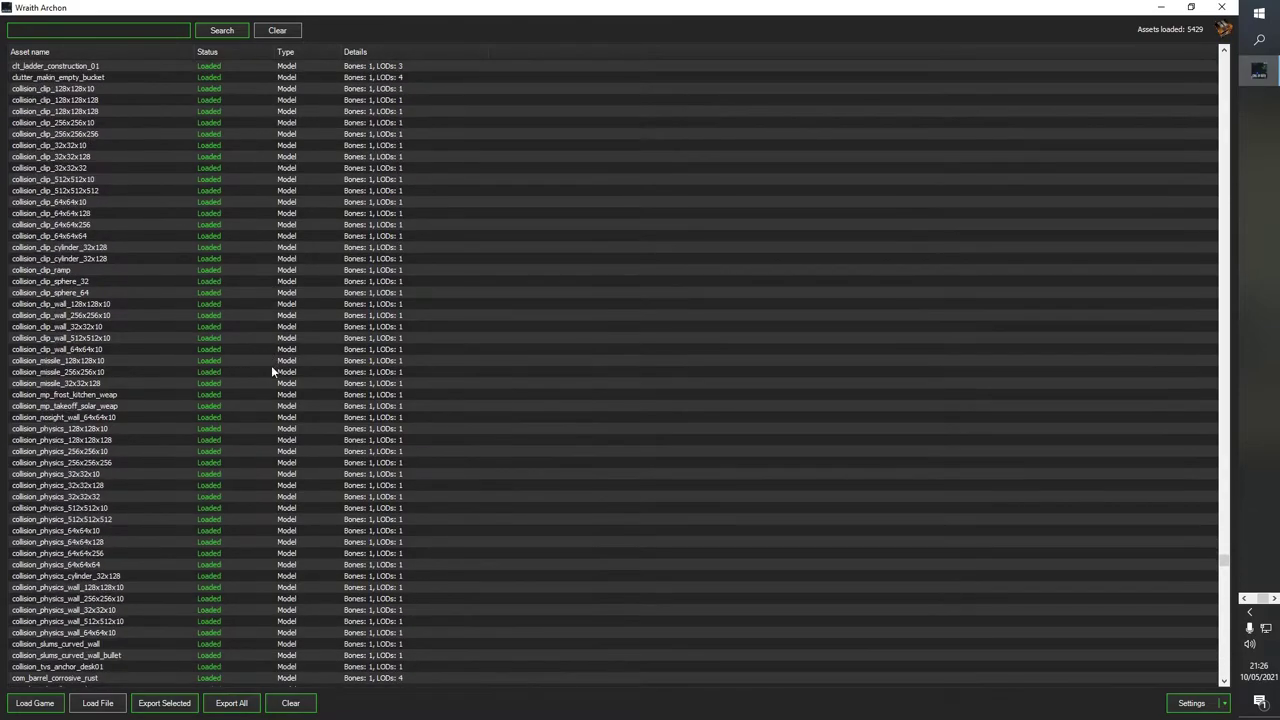
scroll(271, 365, "down", 6)
scroll(273, 432, "down", 5)
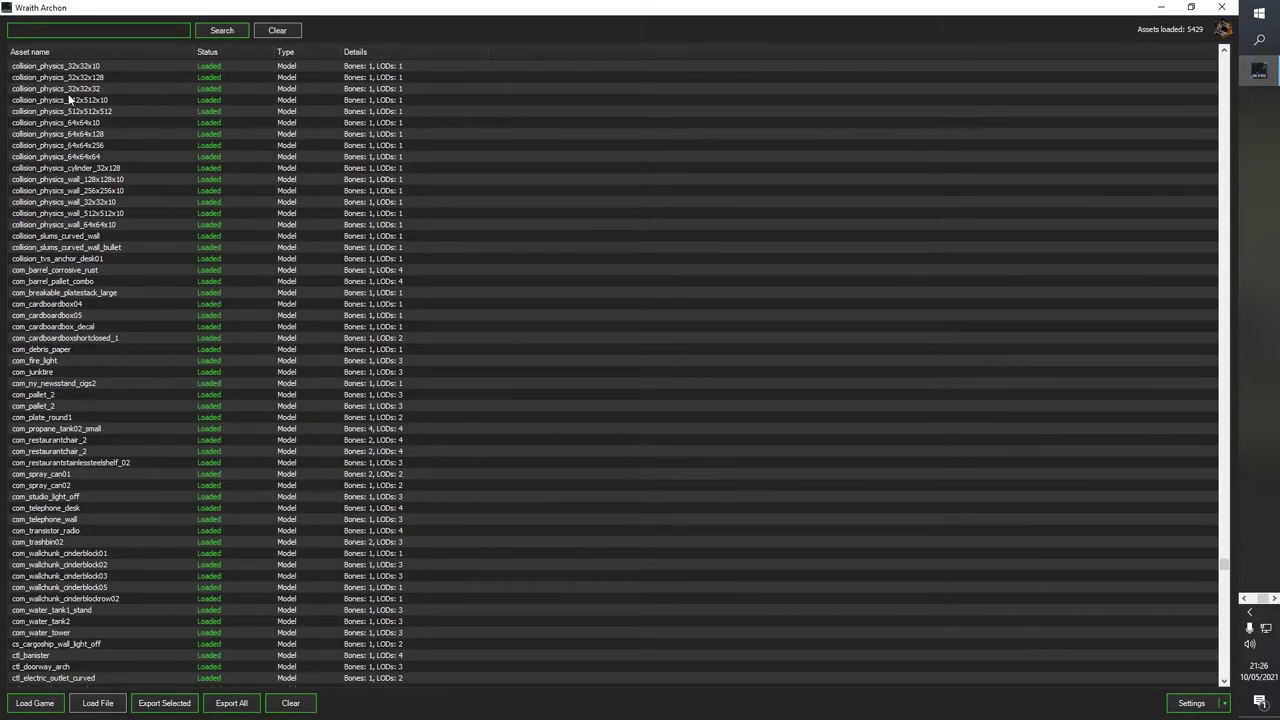
Filter Wraith Archon's asset list down to the seal models
left_click(50, 34)
type("al")
left_click(218, 32)
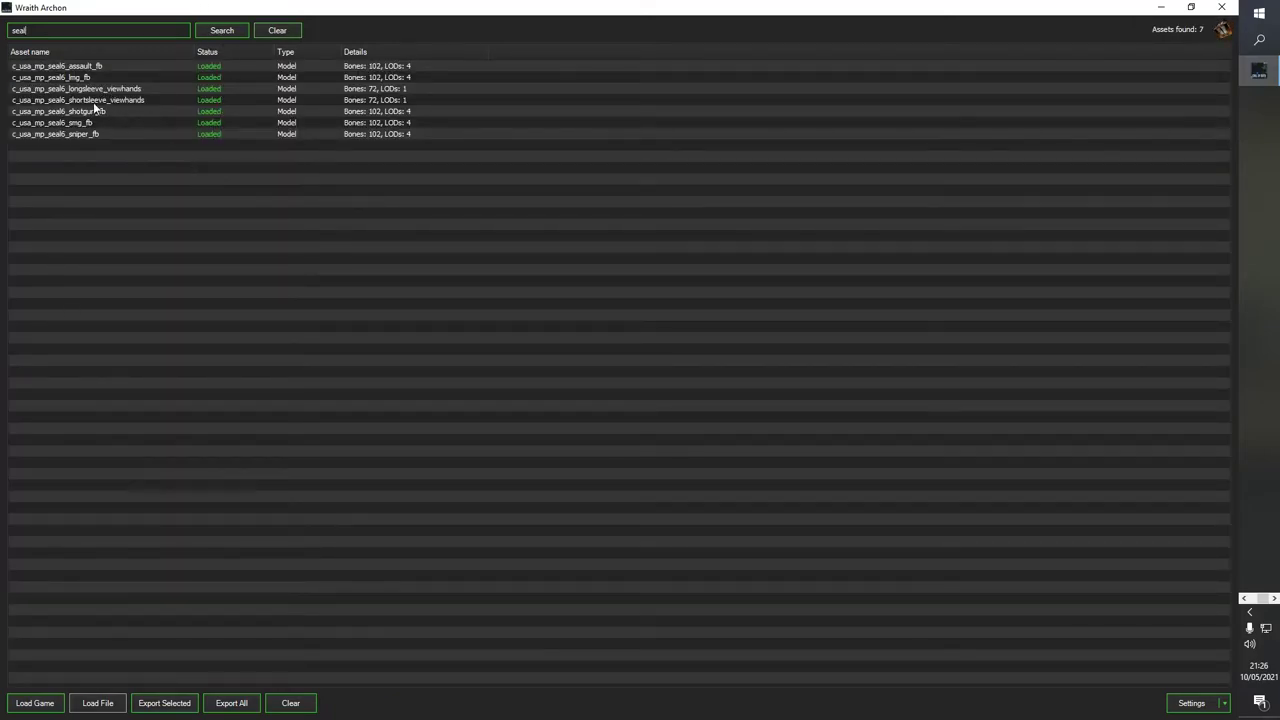
left_click_drag(135, 162, 66, 68)
left_click(104, 169)
Browse the seven seal model variants, including the assault, lmg and shortsleeve viewhands models
left_click(95, 66)
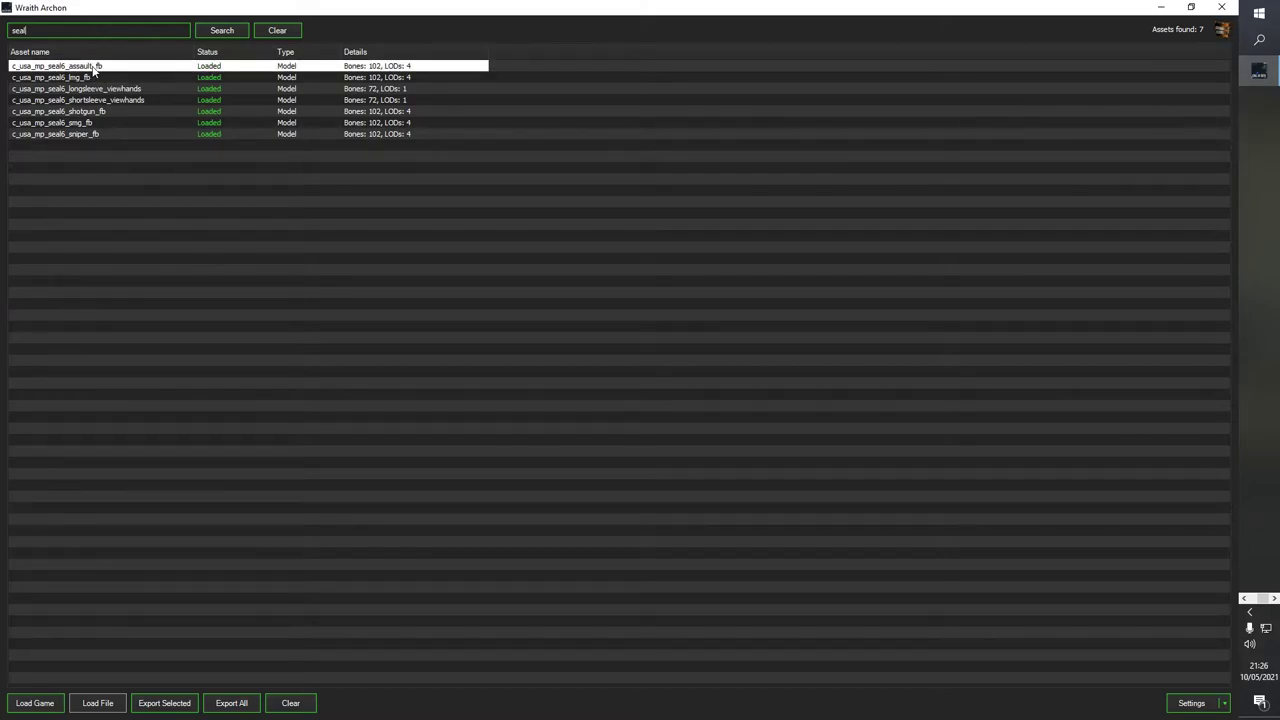
left_click(90, 77)
left_click(94, 111)
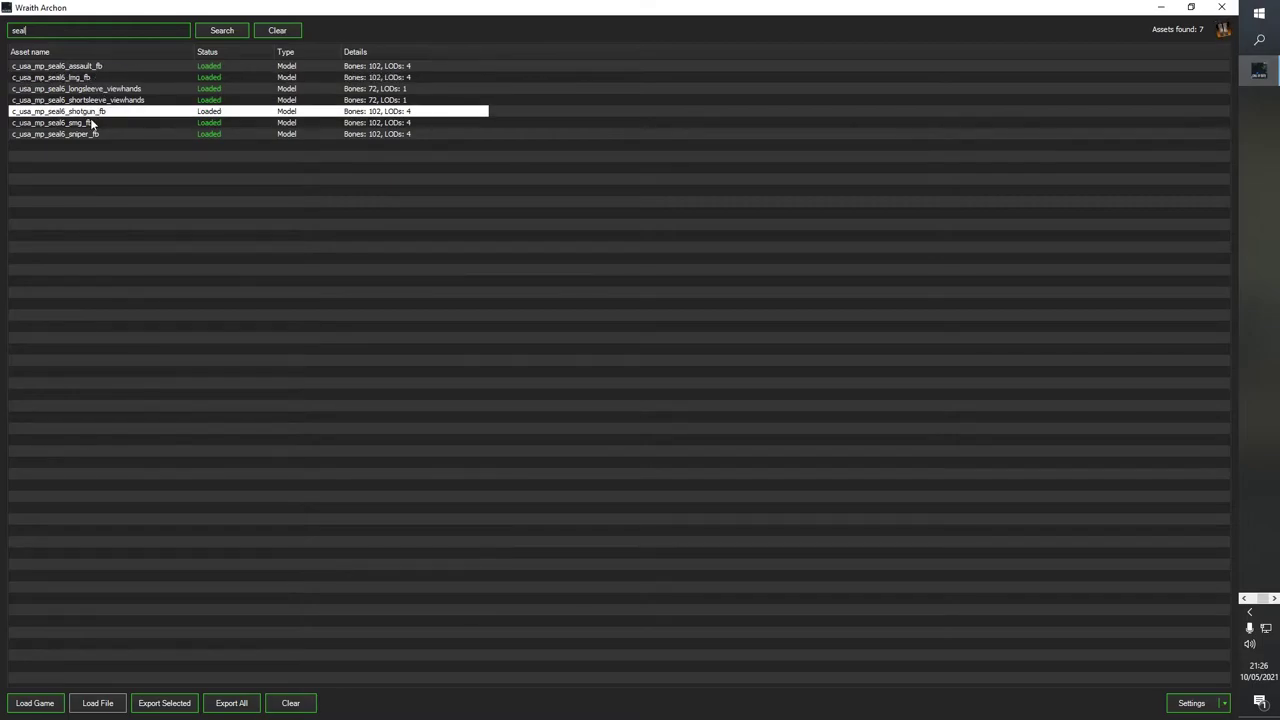
left_click(91, 122)
left_click(90, 134)
left_click(106, 101)
left_click(114, 89)
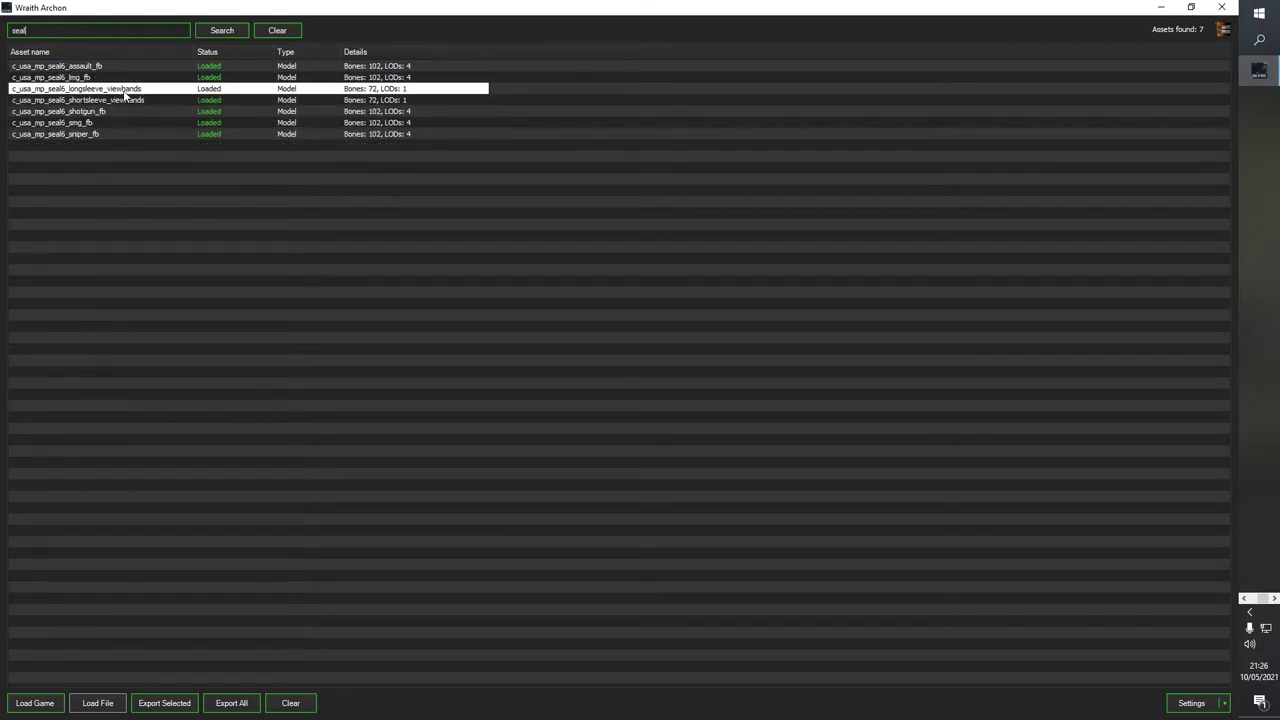
left_click(121, 101)
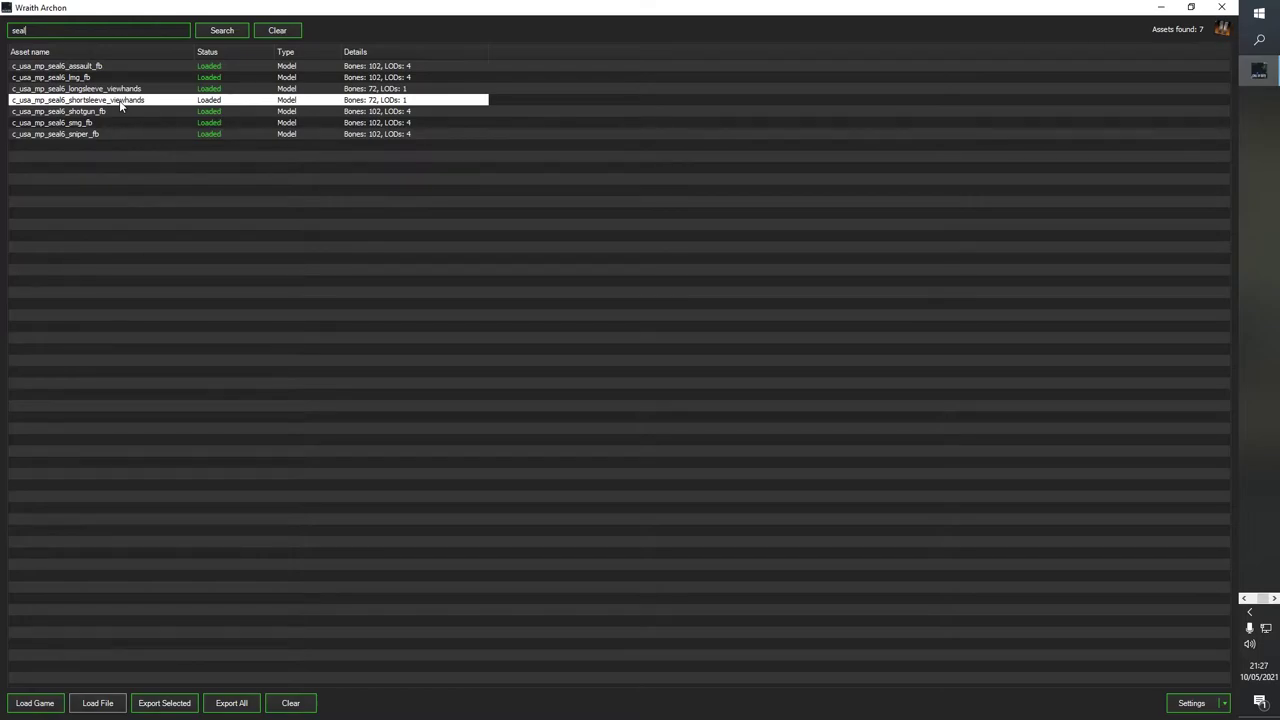
left_click(90, 65)
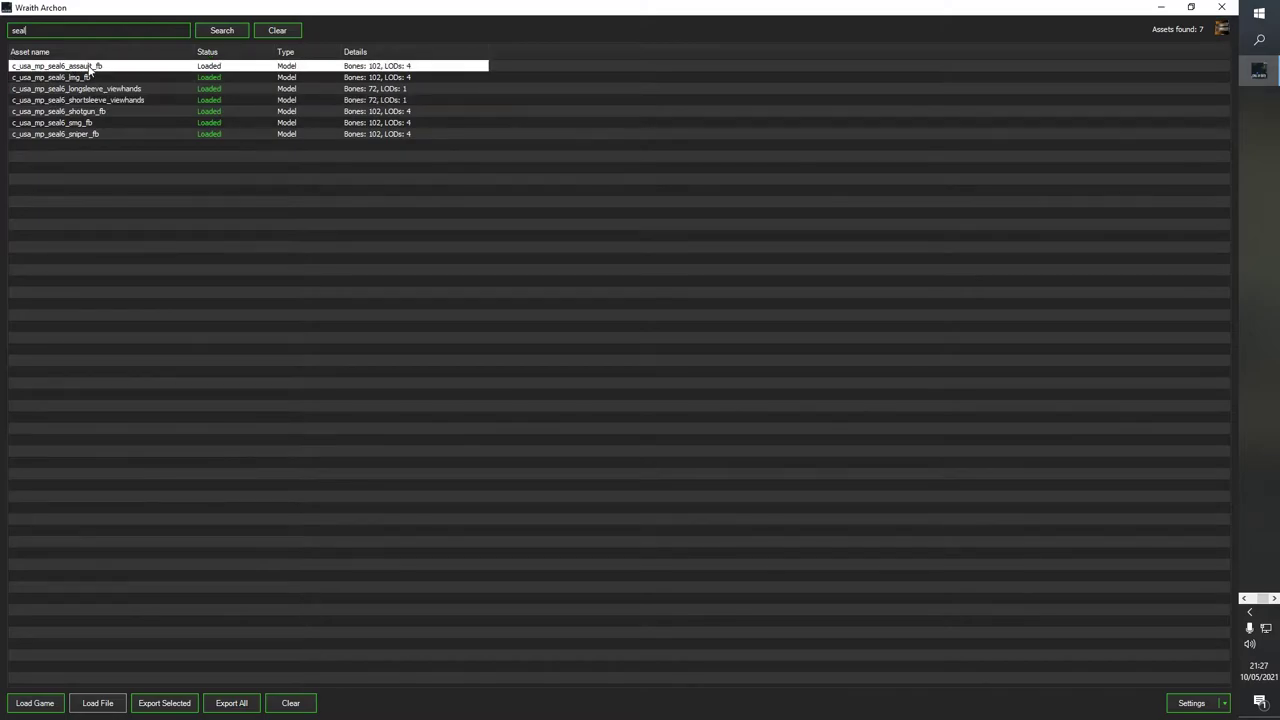
left_click(90, 77)
left_click(88, 66)
left_click(80, 134, "shift")
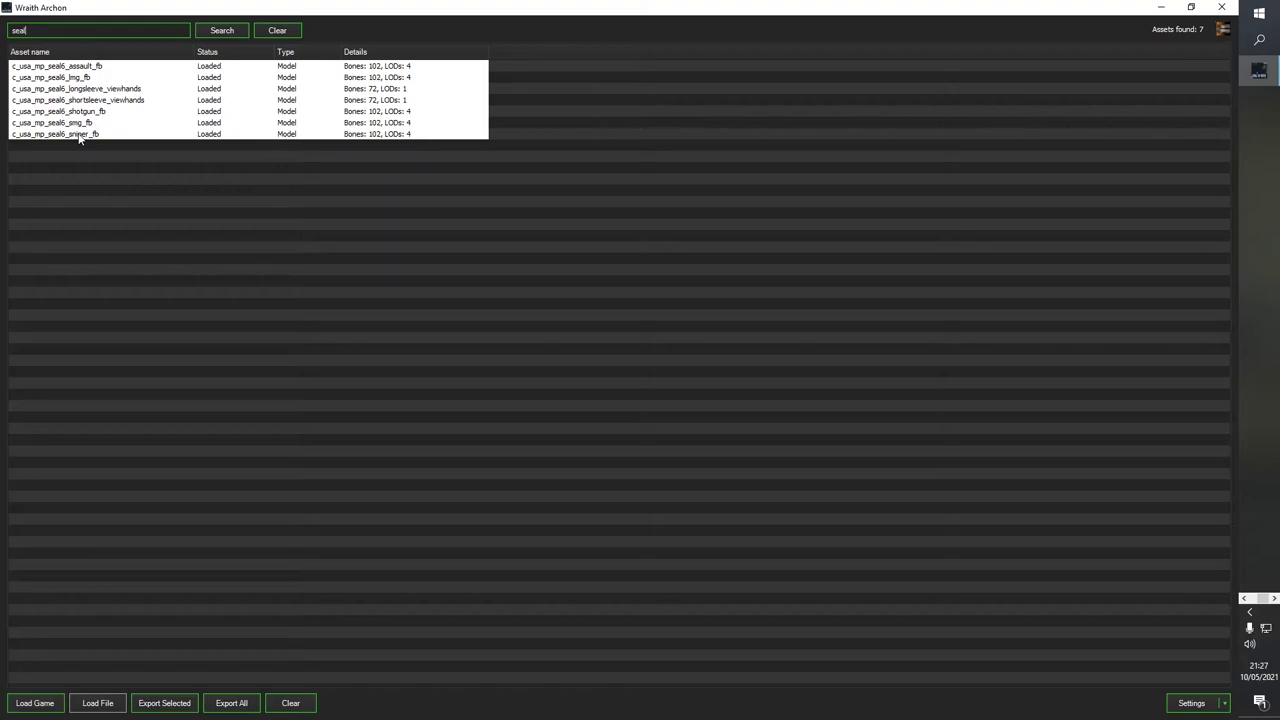
Export only c_usa_mp_seal6_assault_fb and open the folder with the exported files
left_click(103, 69)
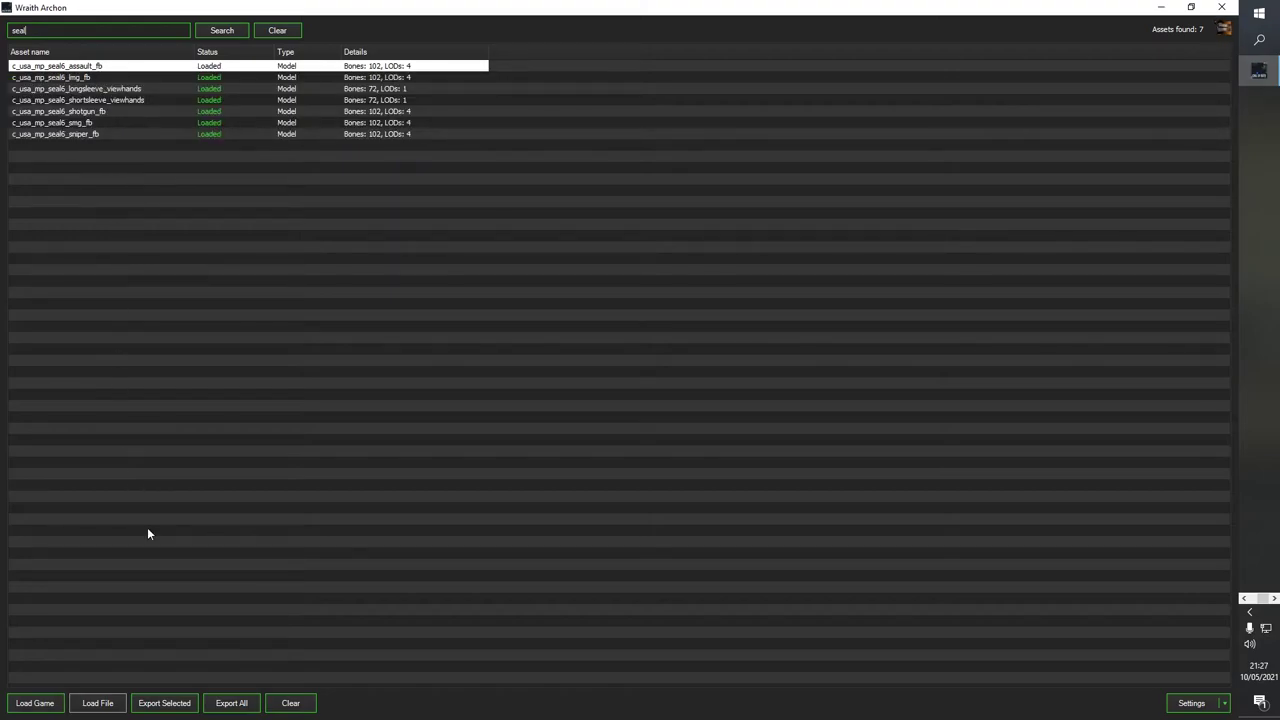
left_click(168, 702)
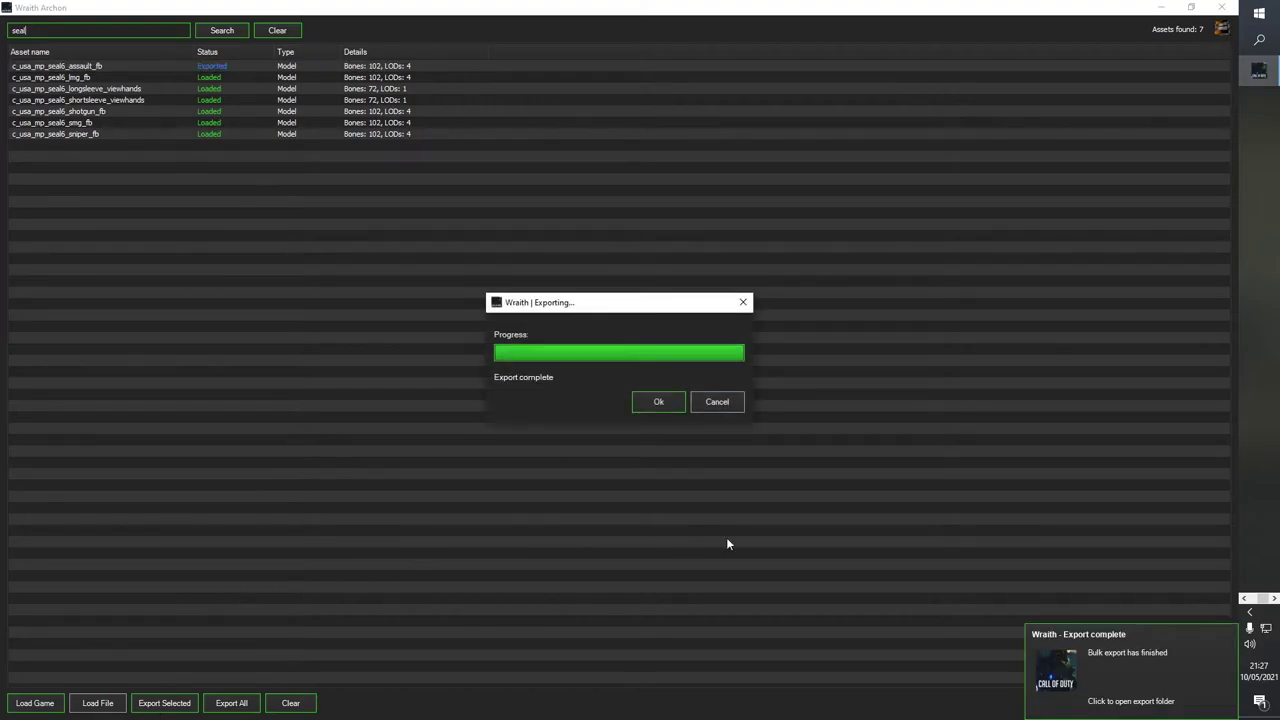
left_click(1072, 680)
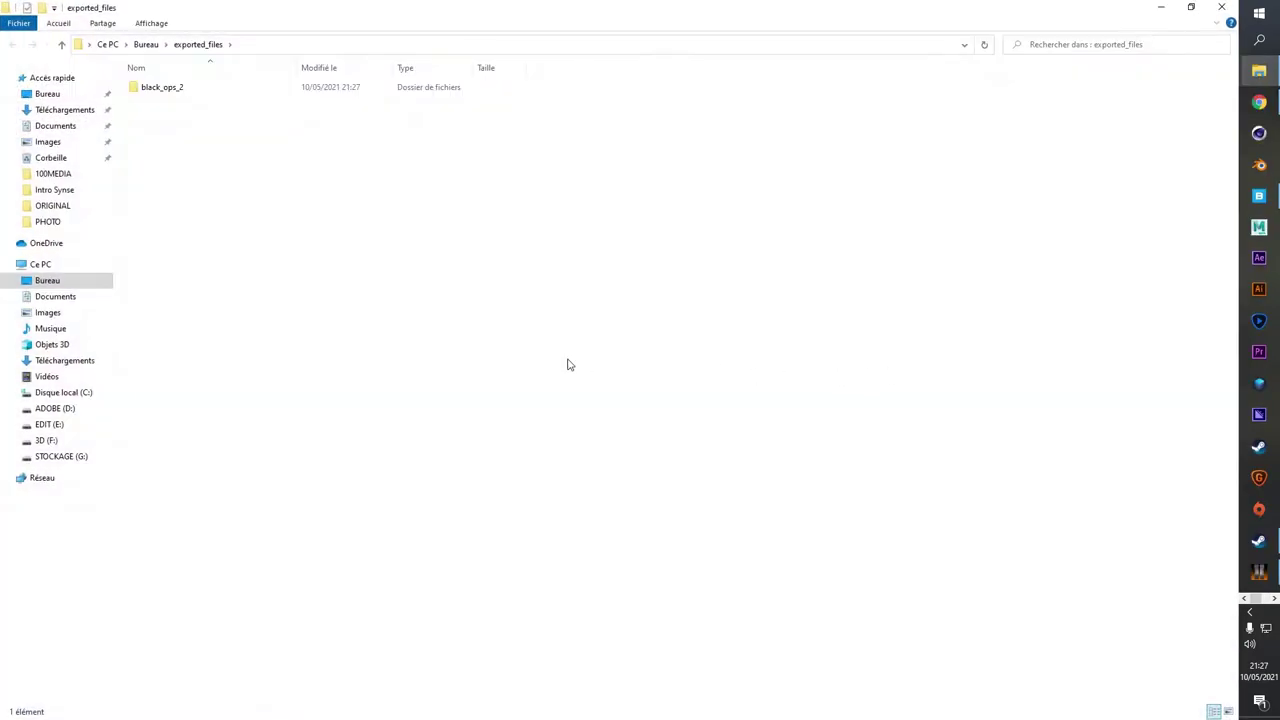
Inspect the _images and c_usa_mp_seal6_assault_fb folders under black_ops_2 > xmodels, then return to black_ops_2
double_click(200, 91)
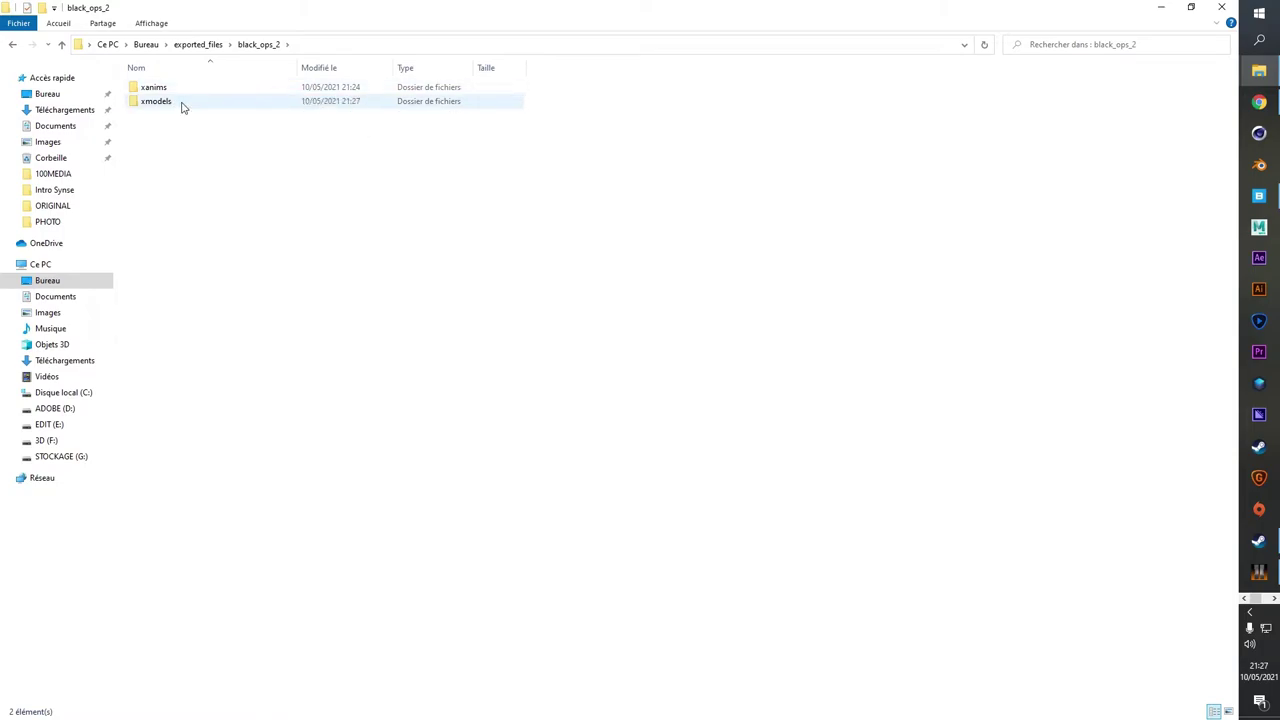
double_click(182, 105)
double_click(160, 88)
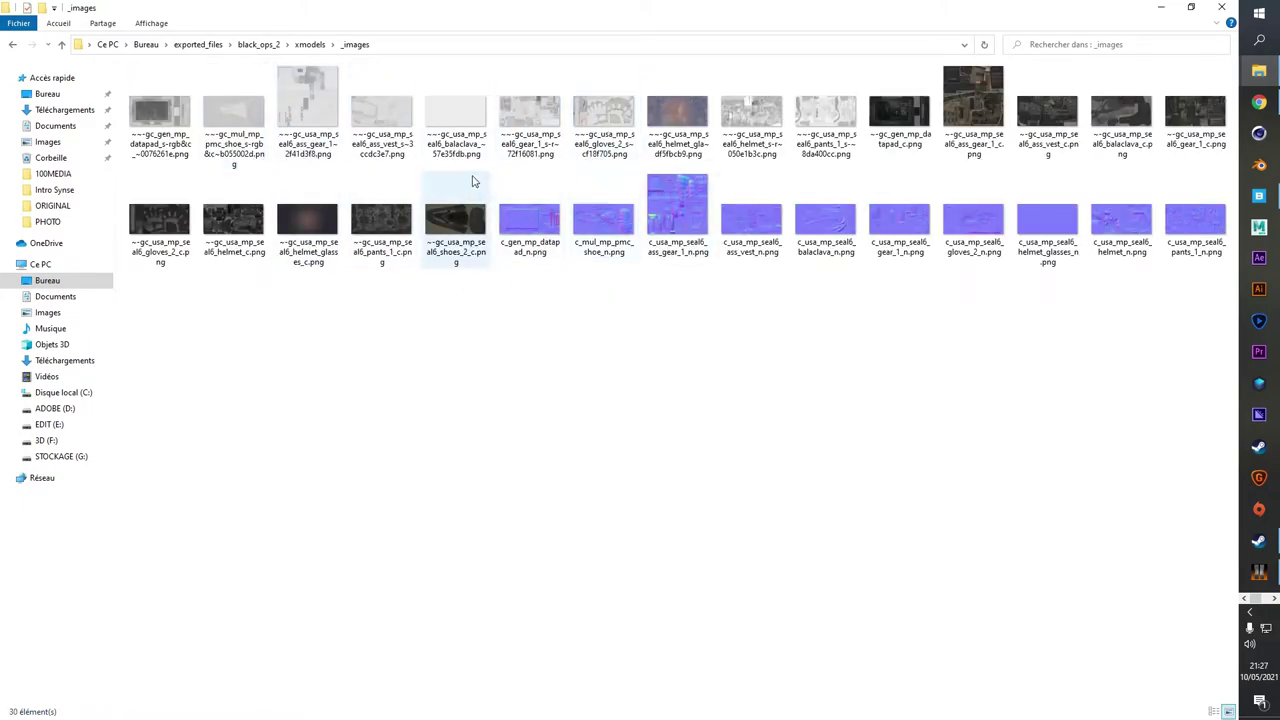
key("BackSpace")
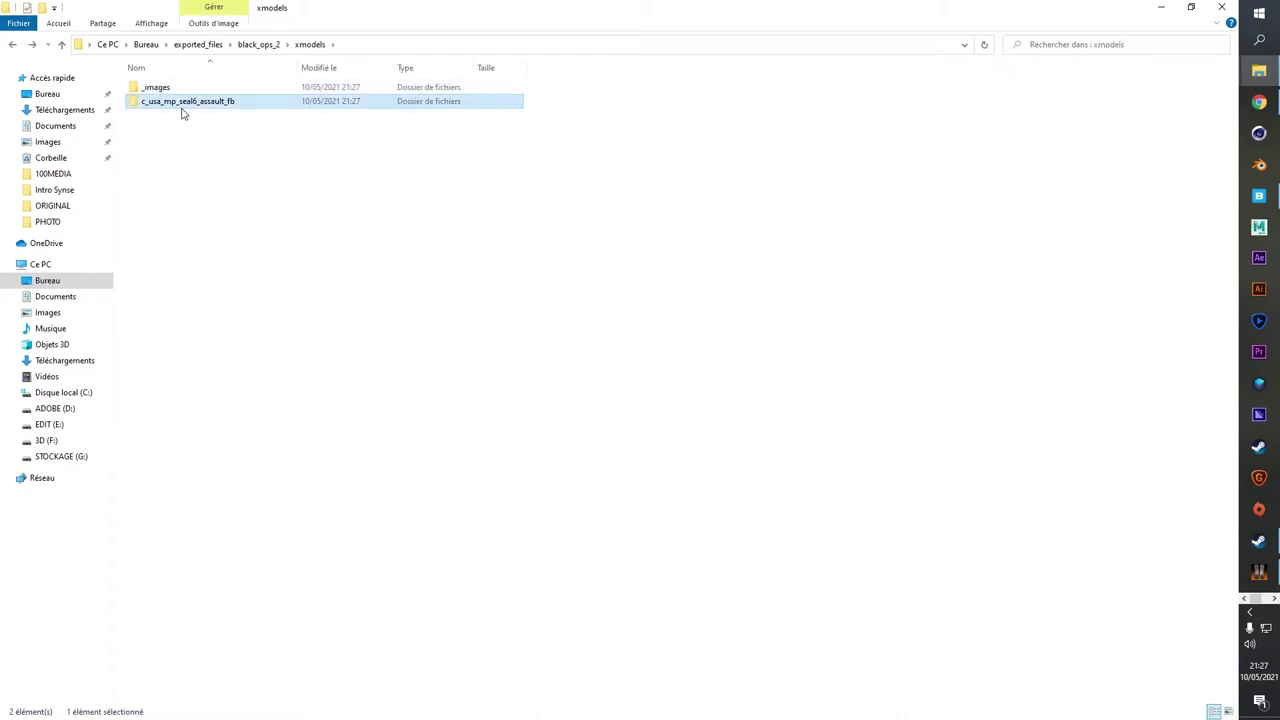
double_click(185, 103)
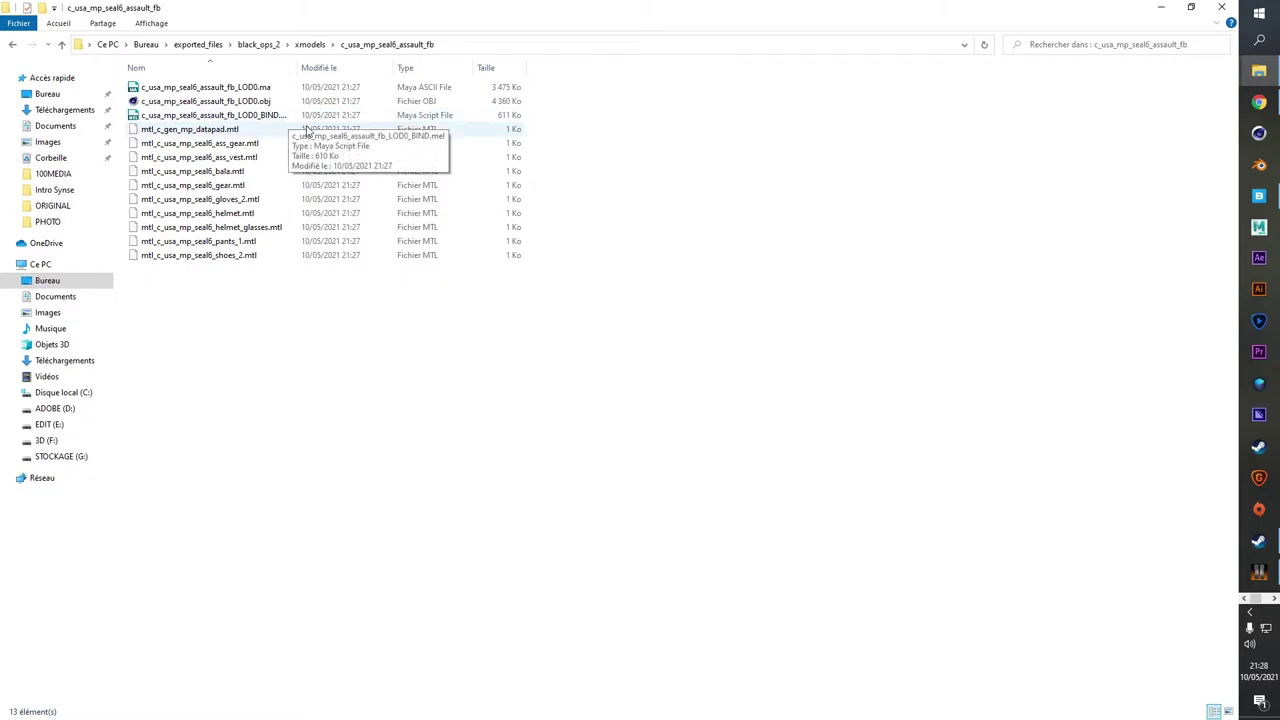
left_click(238, 117)
key("BackSpace")
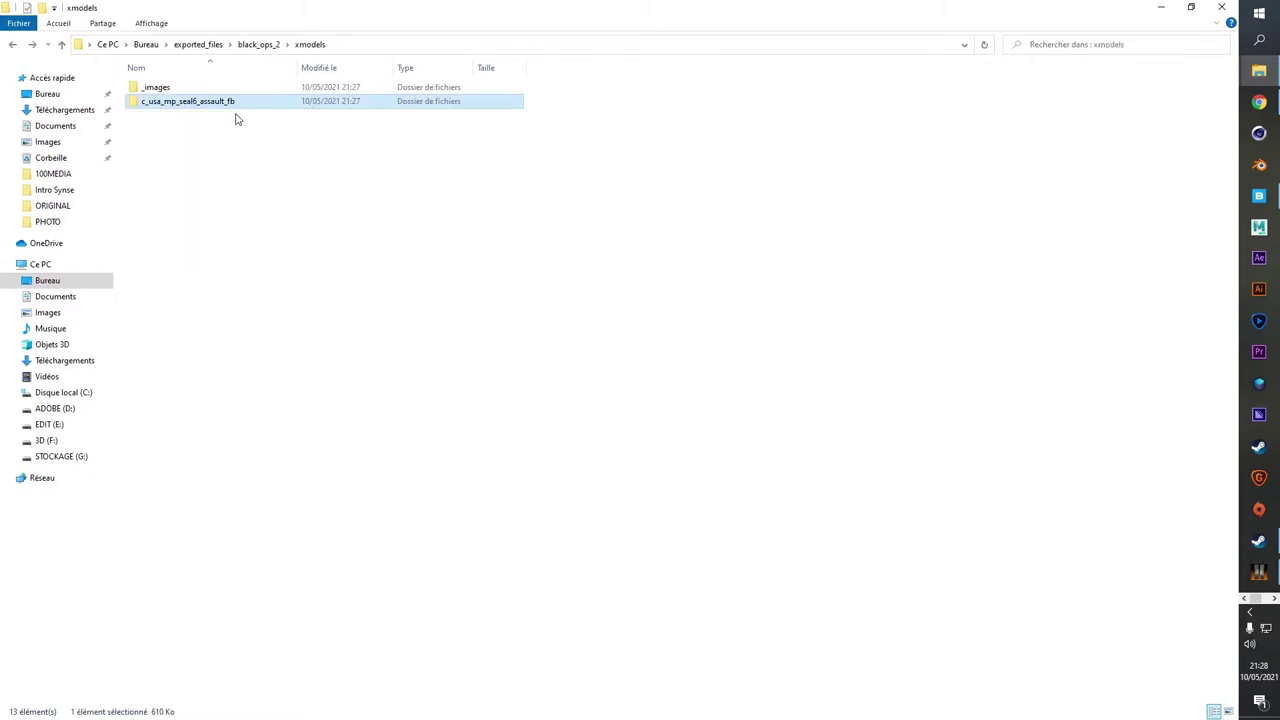
key("BackSpace")
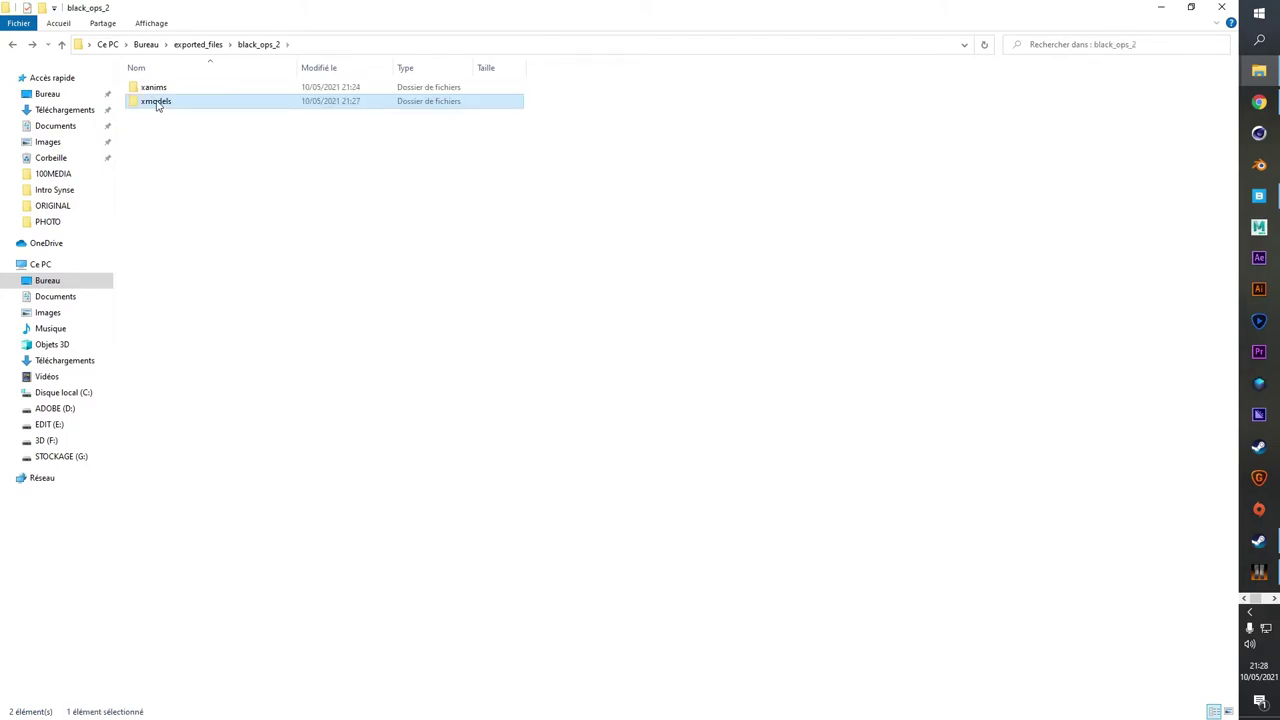
Create new folders named SEAL and ASSAULT inside xmodels
double_click(157, 102)
right_click(219, 146)
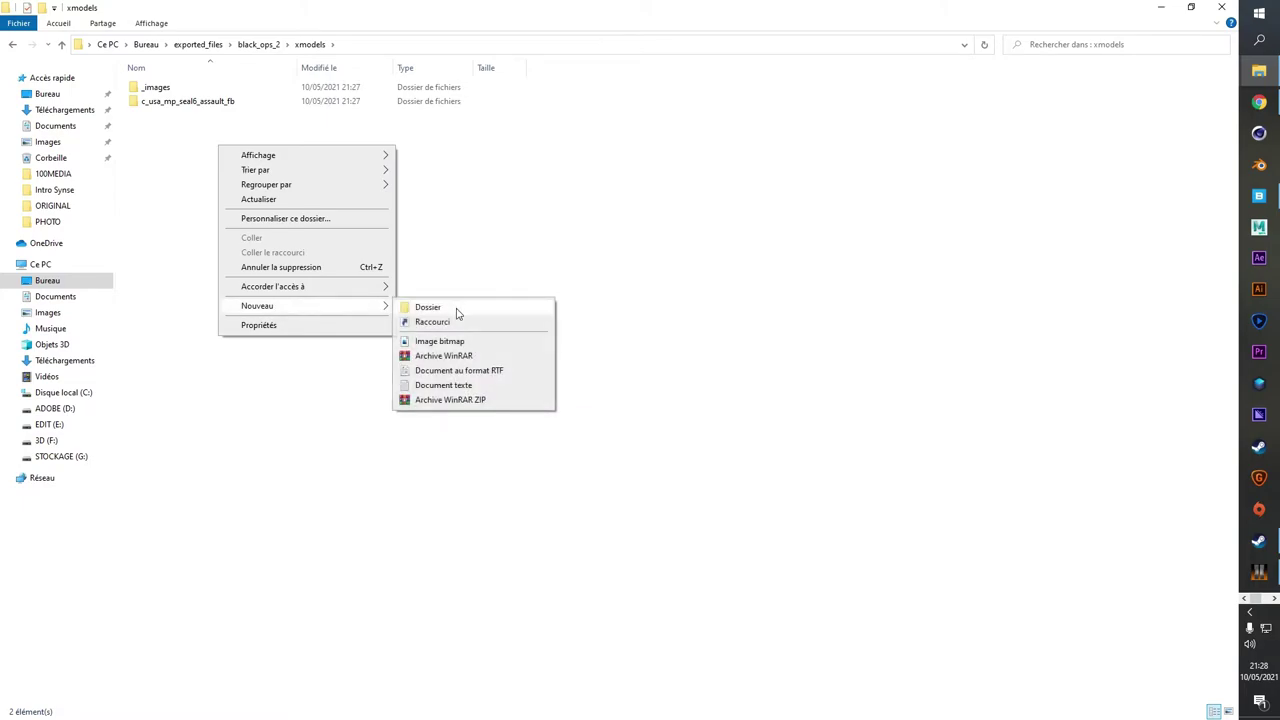
left_click(456, 309)
type("SE")
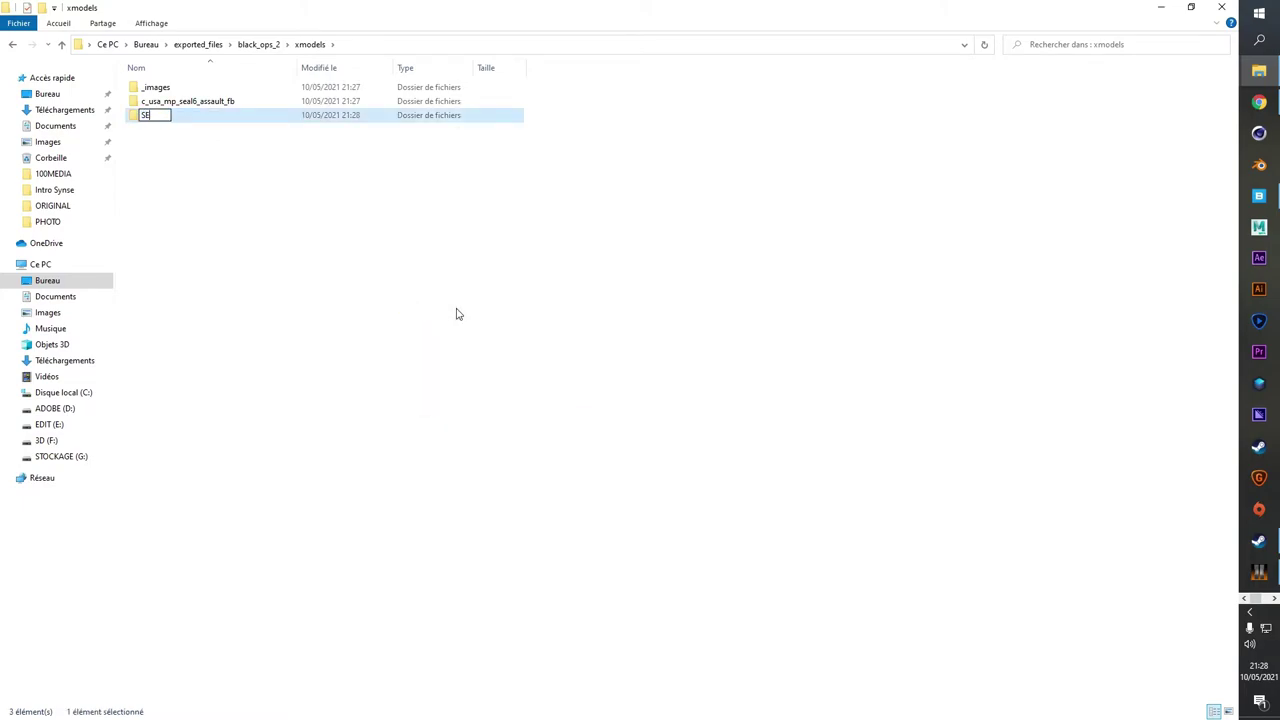
type("AL")
key("Return")
right_click(273, 186)
mouse_move(311, 345)
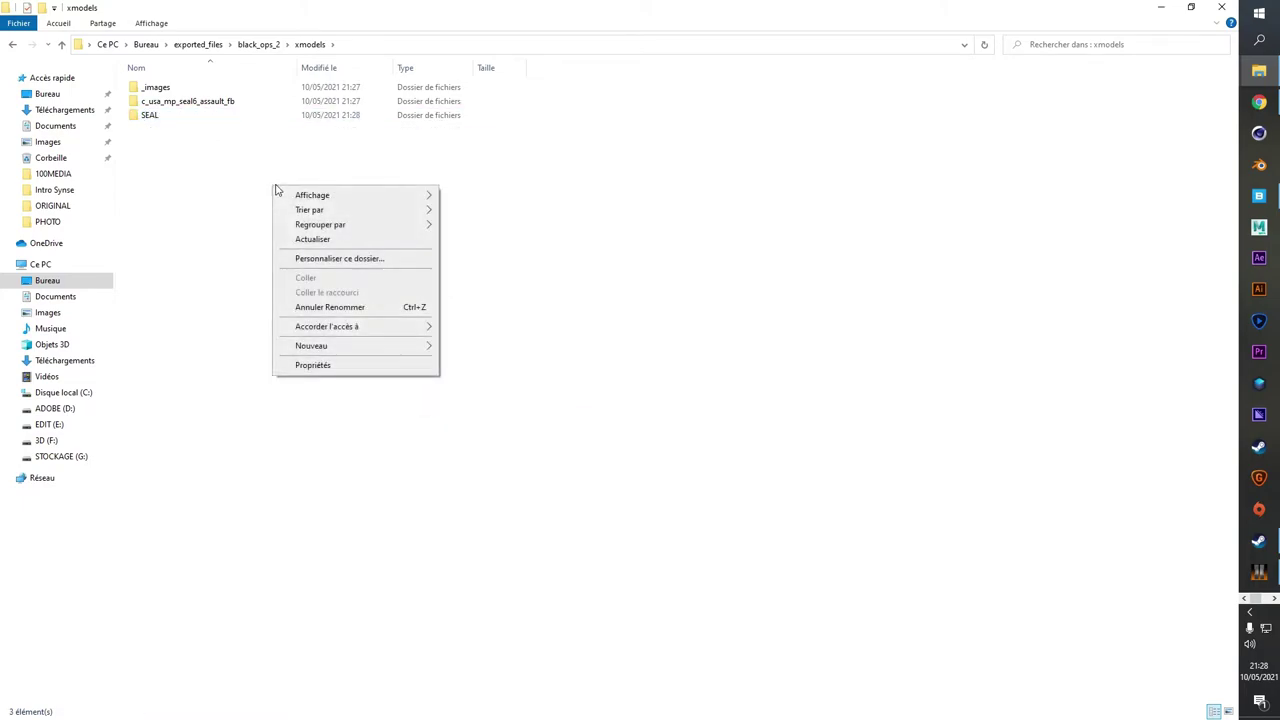
left_click(470, 348)
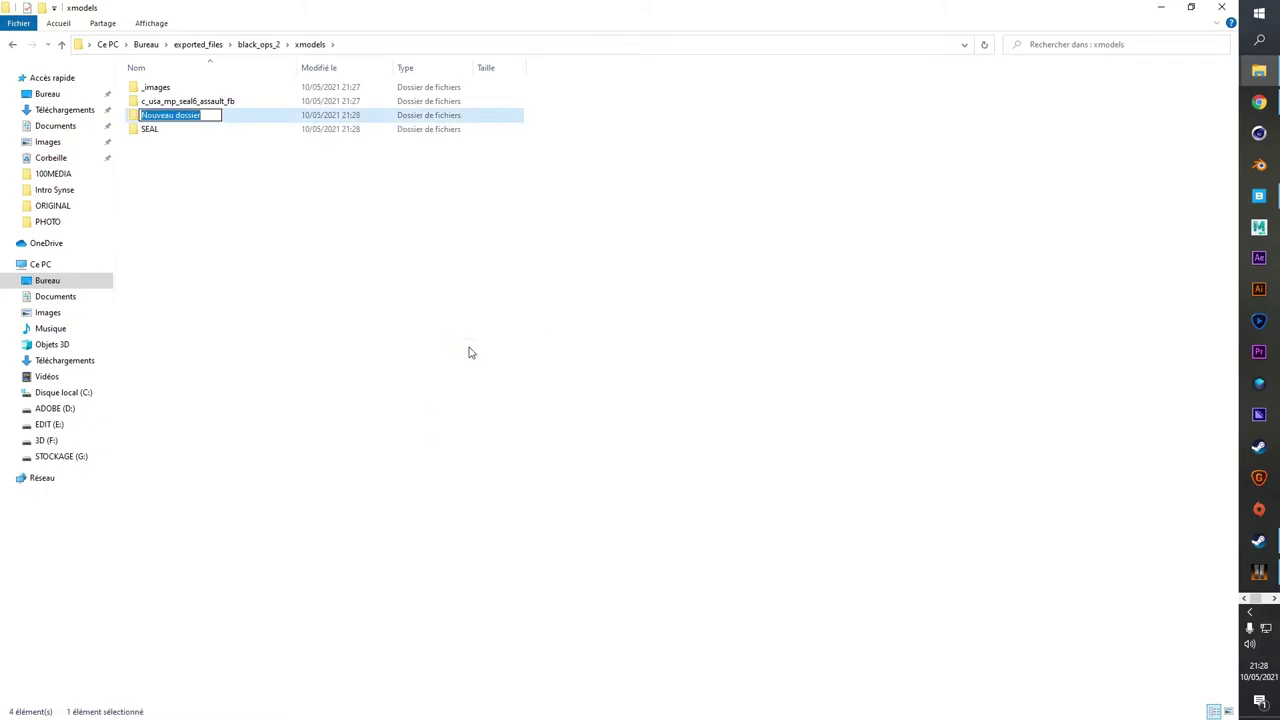
type("ASSAU")
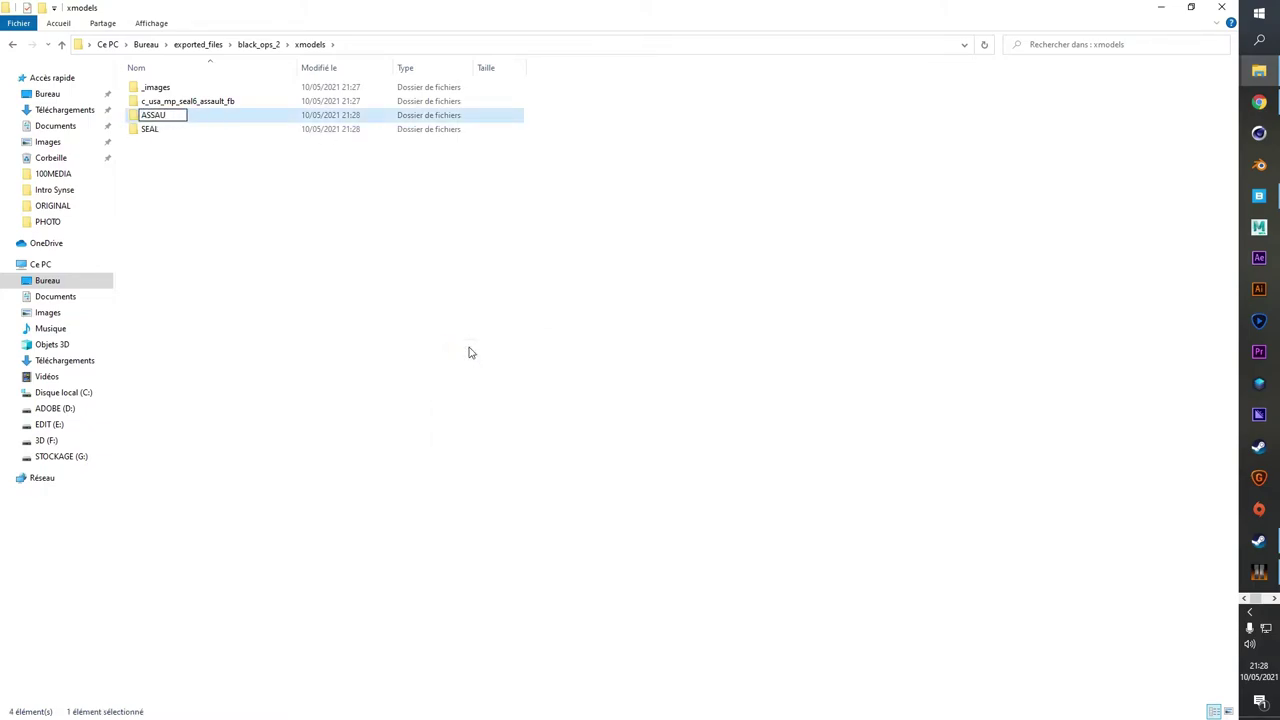
type("LT")
key("Return")
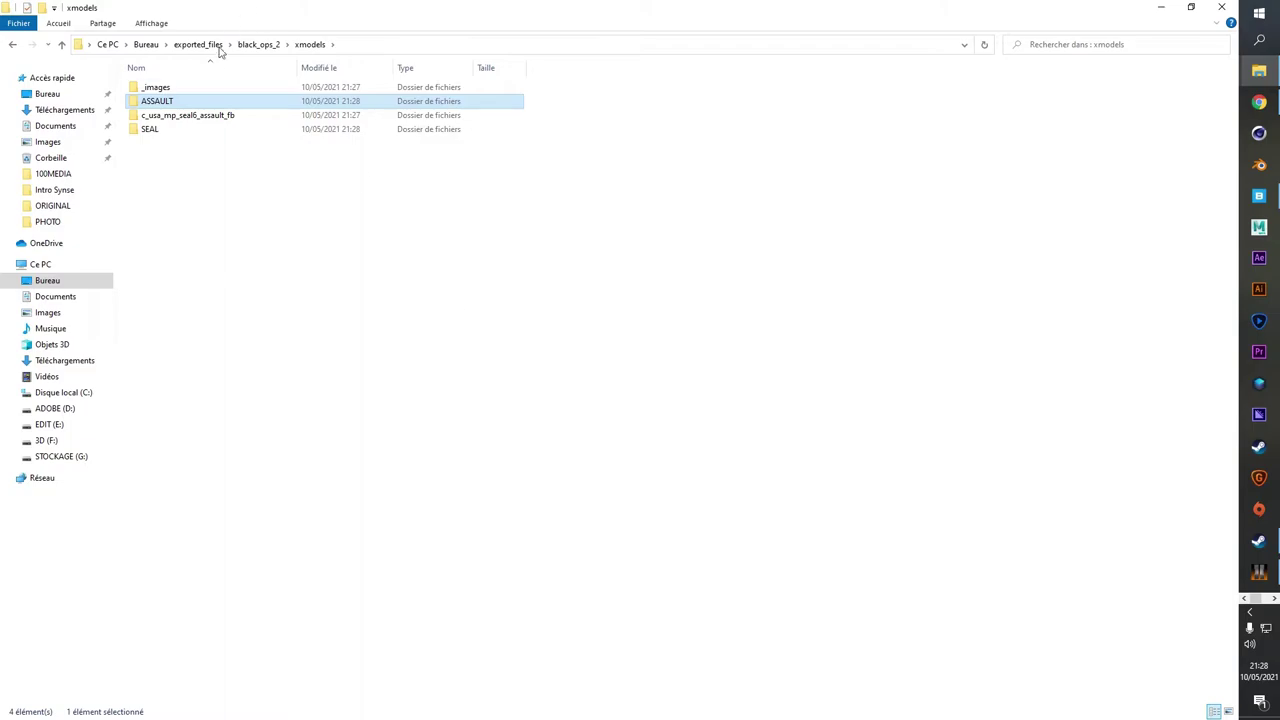
Move the c_usa_mp_seal6_assault_fb and _images folders into ASSAULT, then launch Cinema 4D
left_click(186, 115)
left_click(165, 88, "ctrl")
left_click_drag(200, 90, 170, 101)
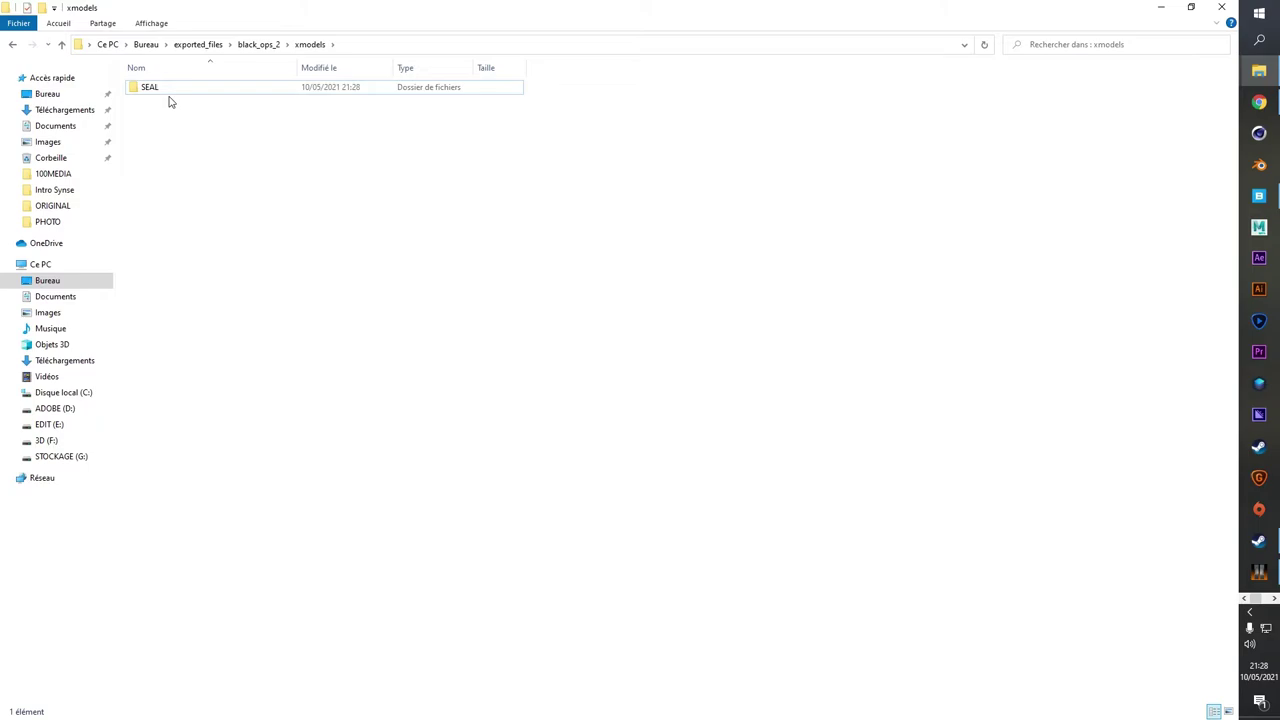
double_click(167, 99)
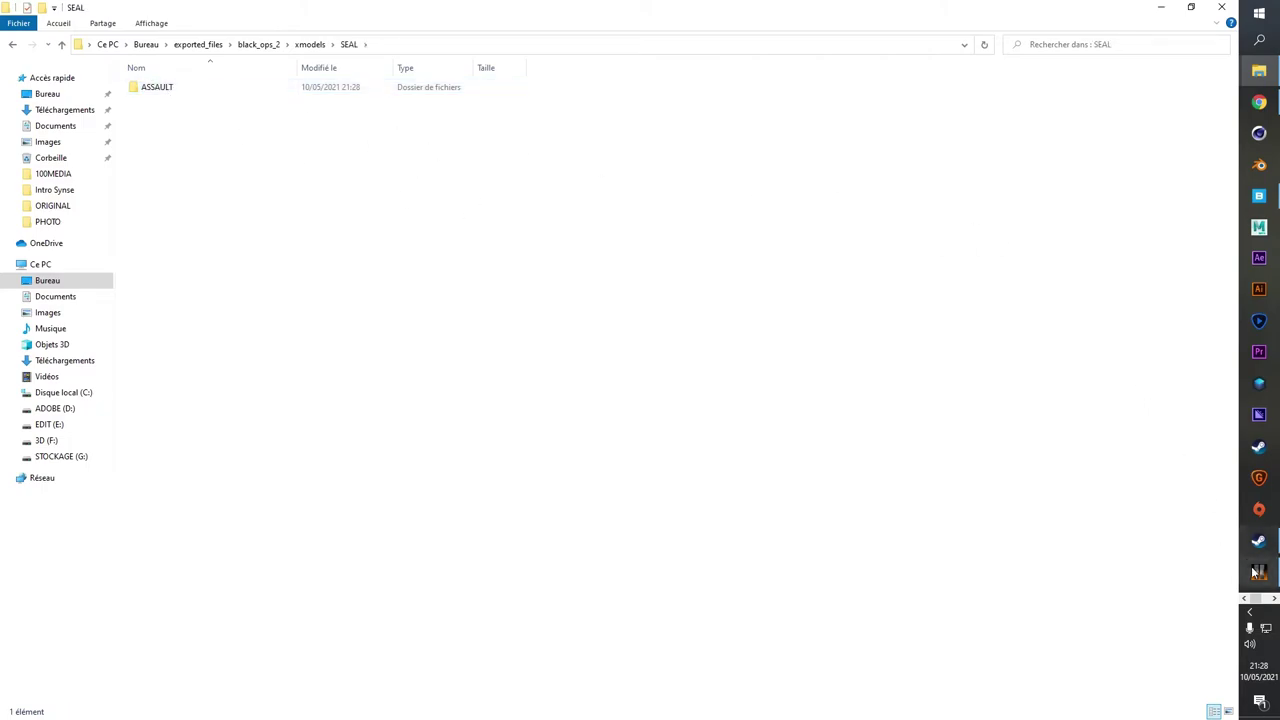
mouse_move(1258, 571)
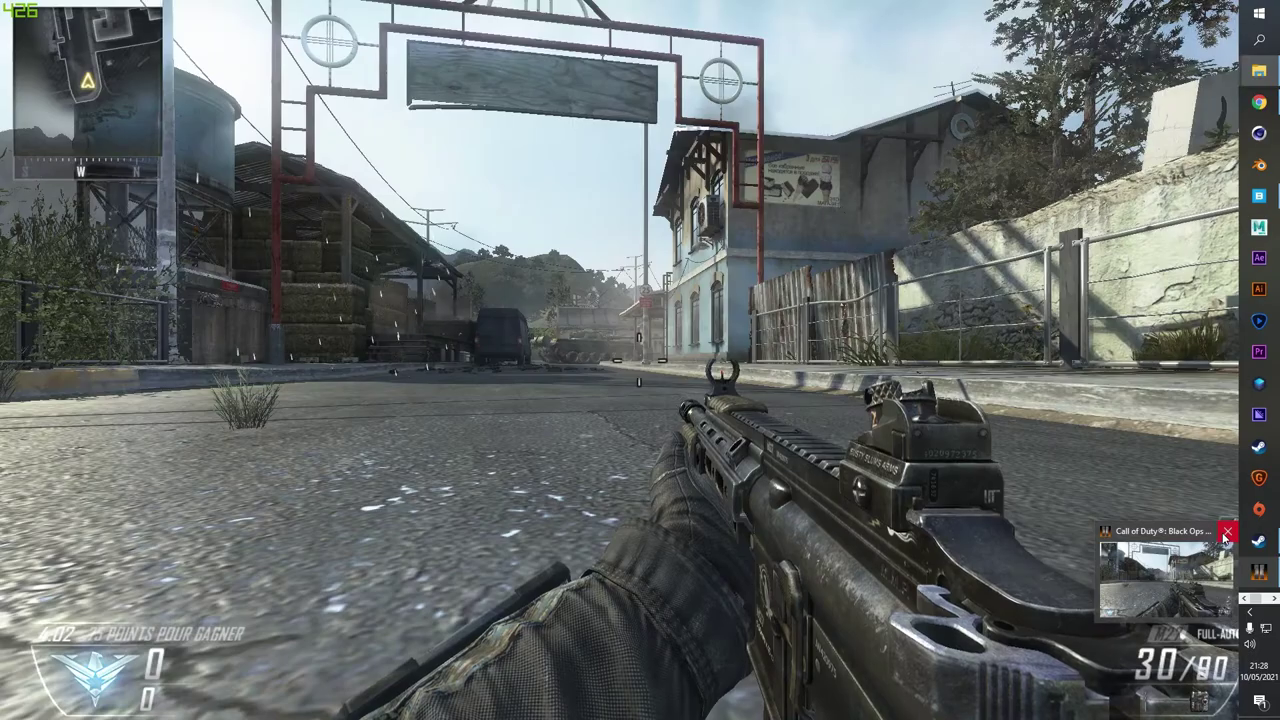
left_click(1226, 535)
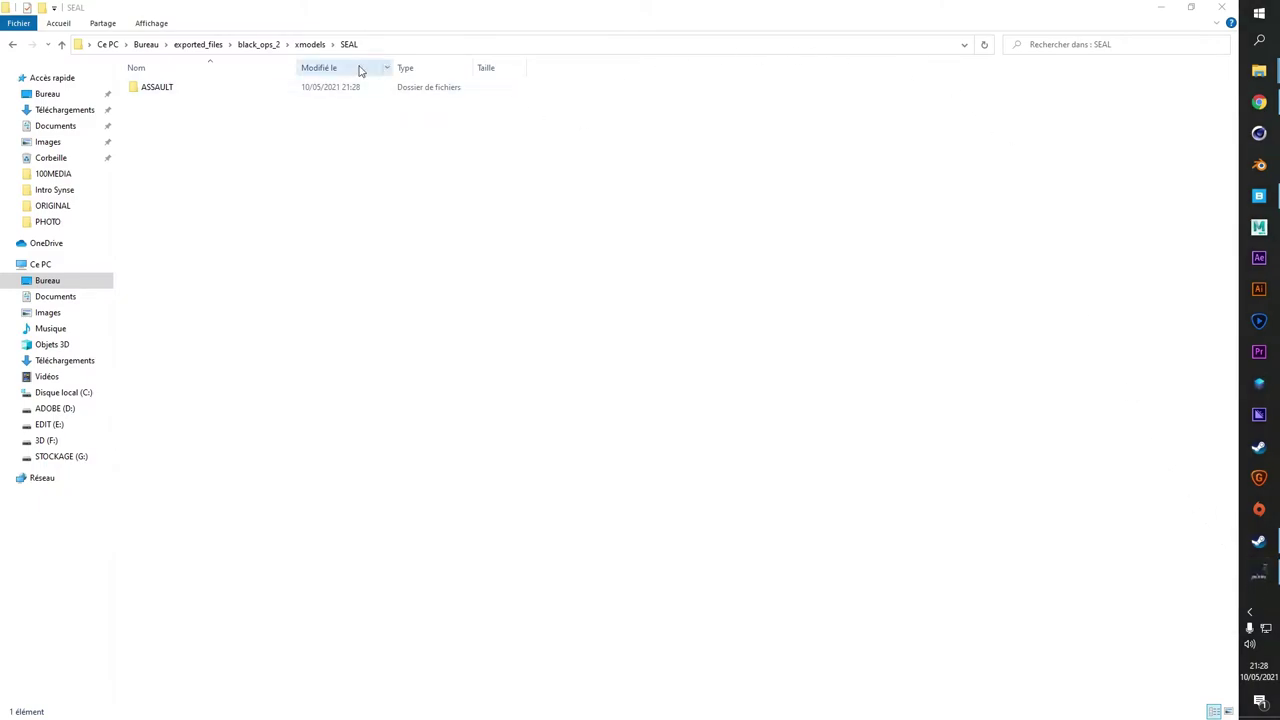
left_click(1259, 133)
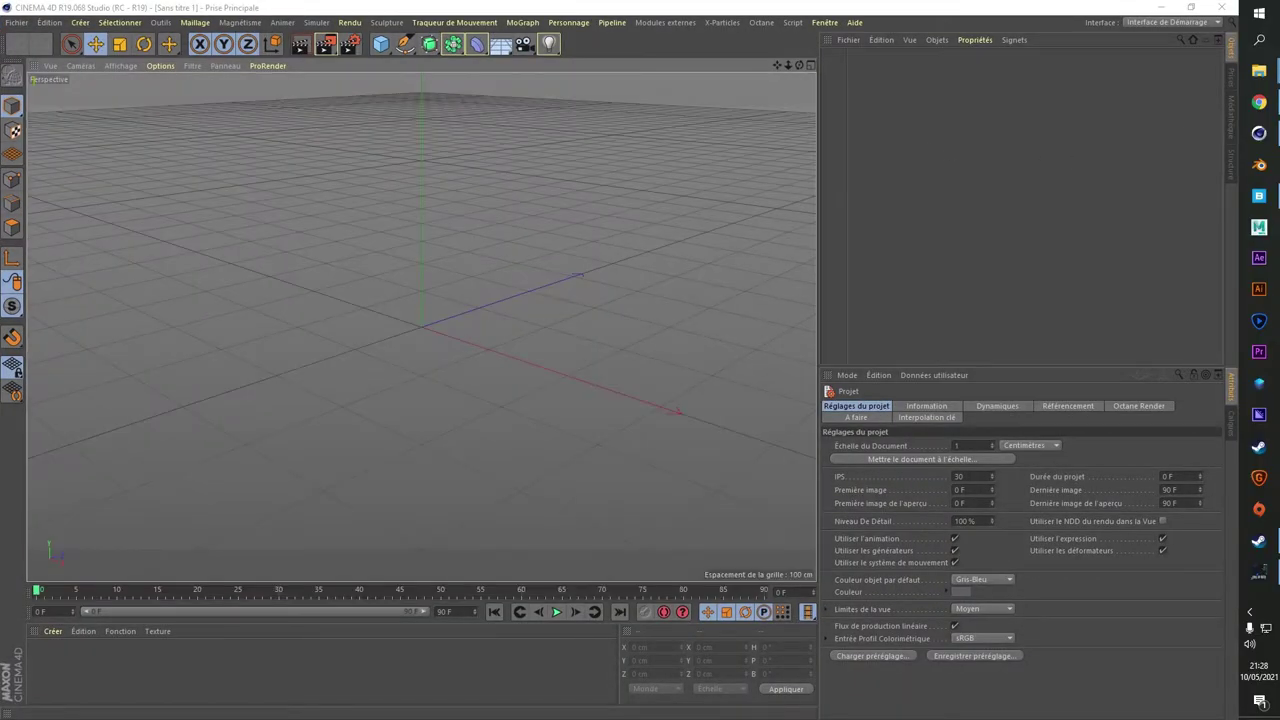
Import c_usa_mp_seal6_assault_fb_LOD0.obj from the SEAL ASSAULT folder into the Cinema 4D scene
left_click(1131, 252)
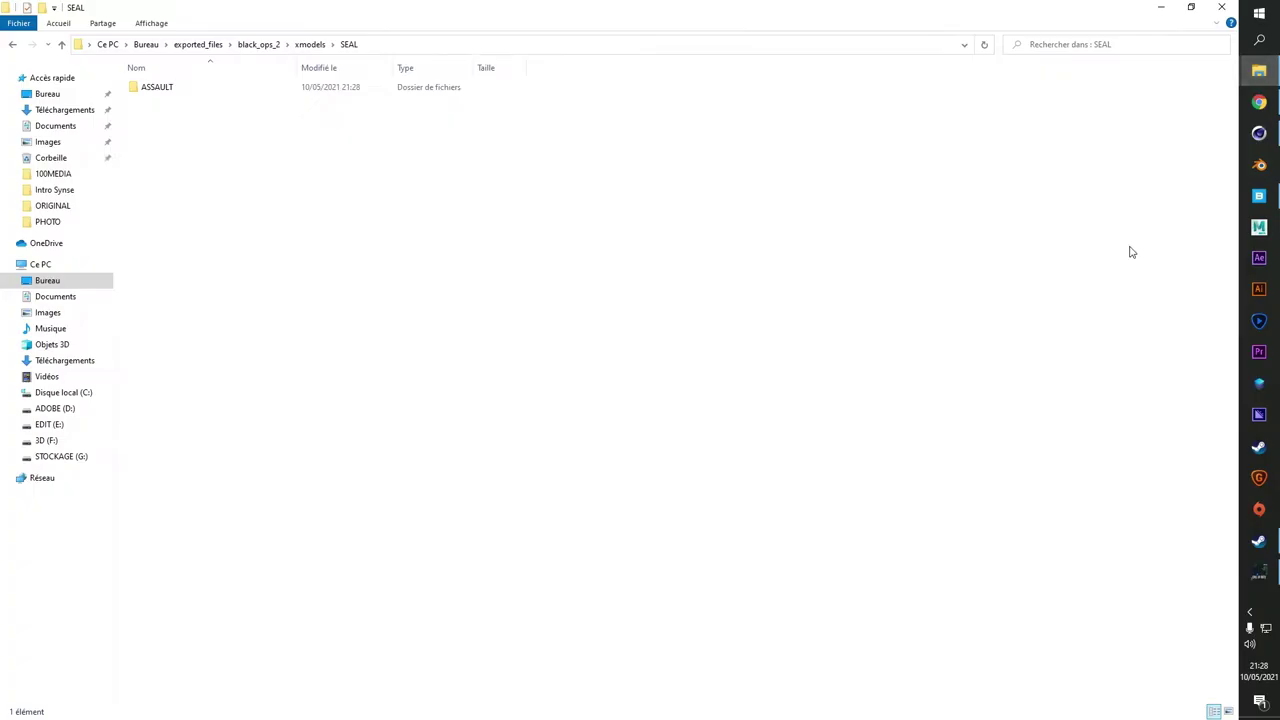
double_click(212, 90)
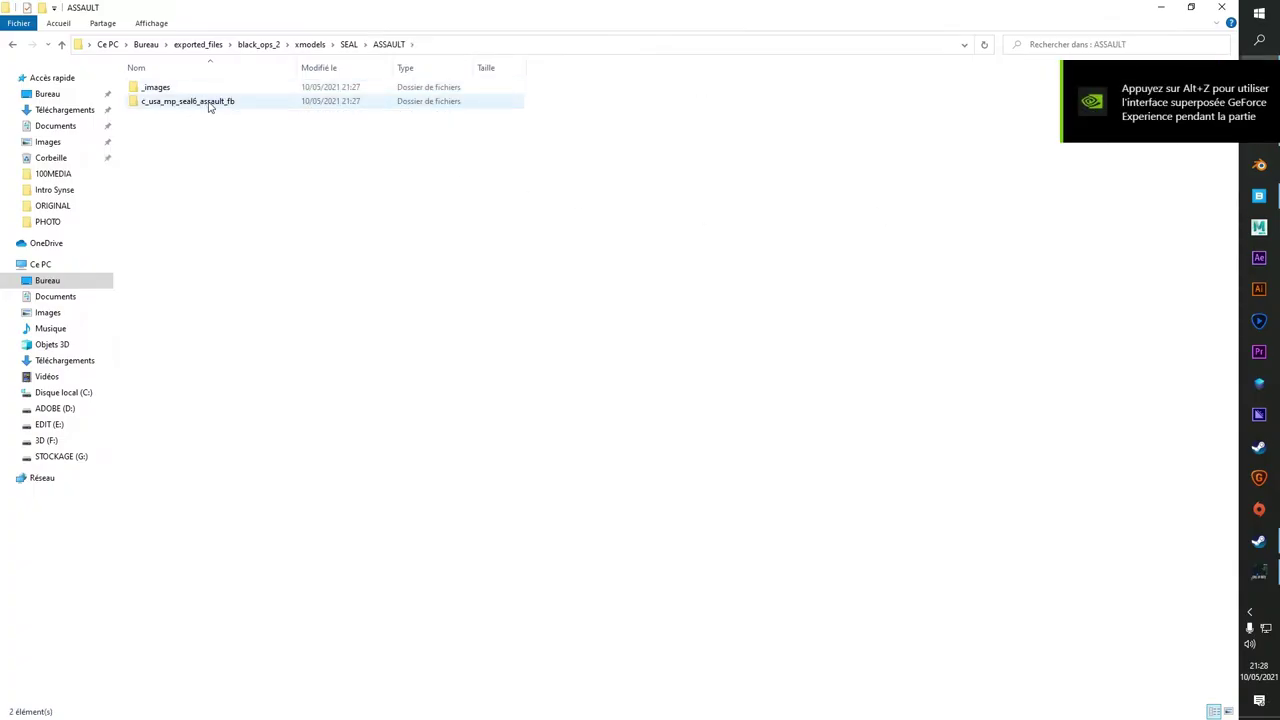
double_click(210, 103)
mouse_move(600, 8)
left_mouse_down()
mouse_move(823, 32)
mouse_move(789, 29)
left_mouse_up()
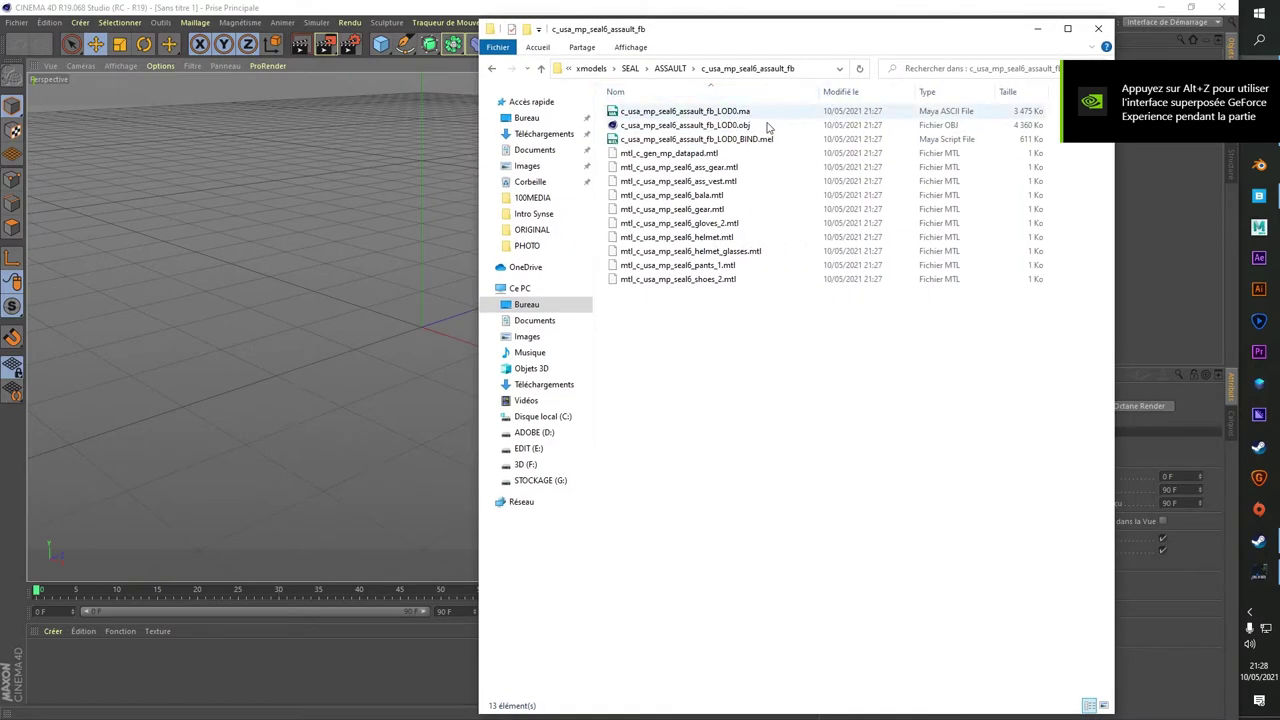
left_click(700, 125)
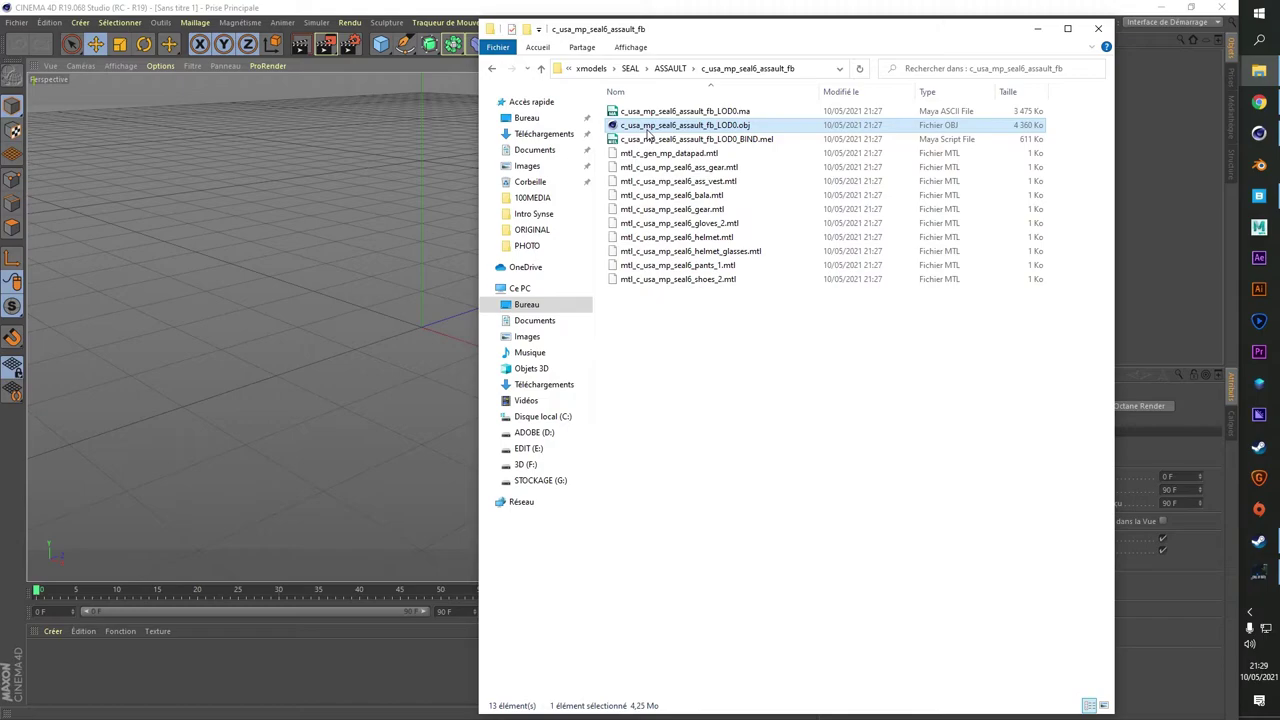
left_click_drag(648, 133, 368, 198)
left_click(342, 347)
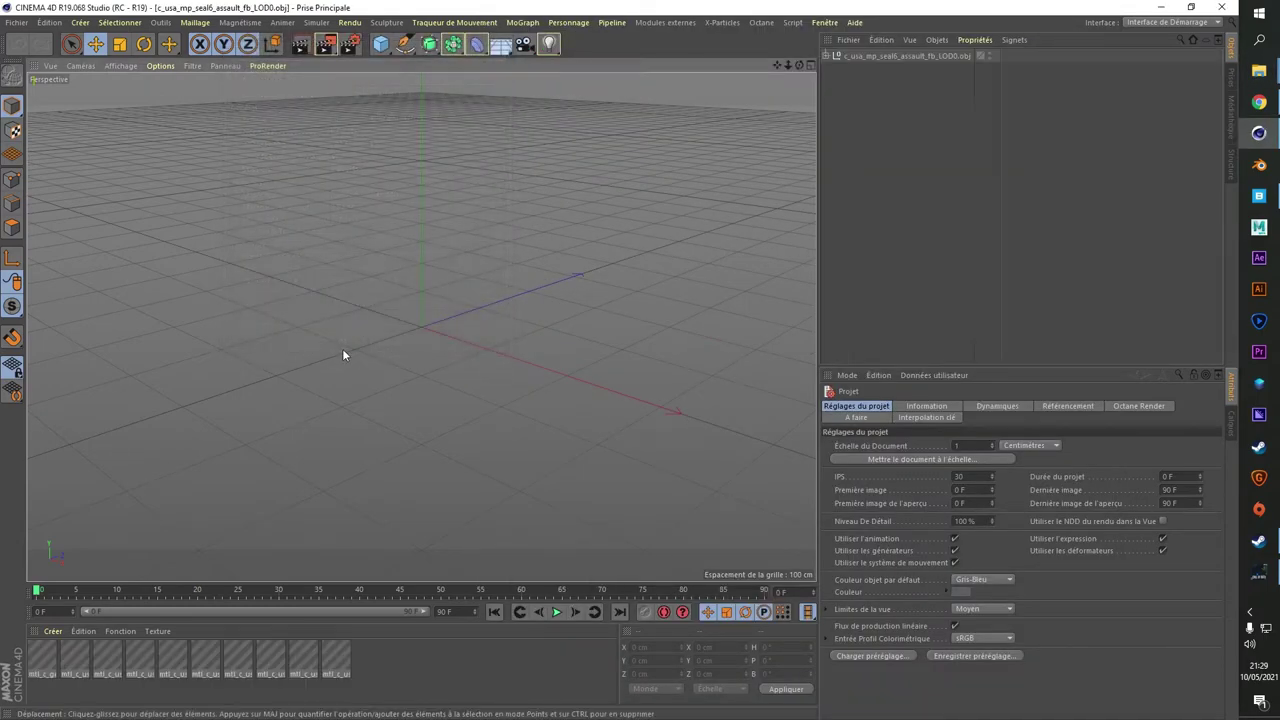
Set the imported soldier's pitch rotation to -90° so he stands upright, viewed from the front
left_click(904, 56)
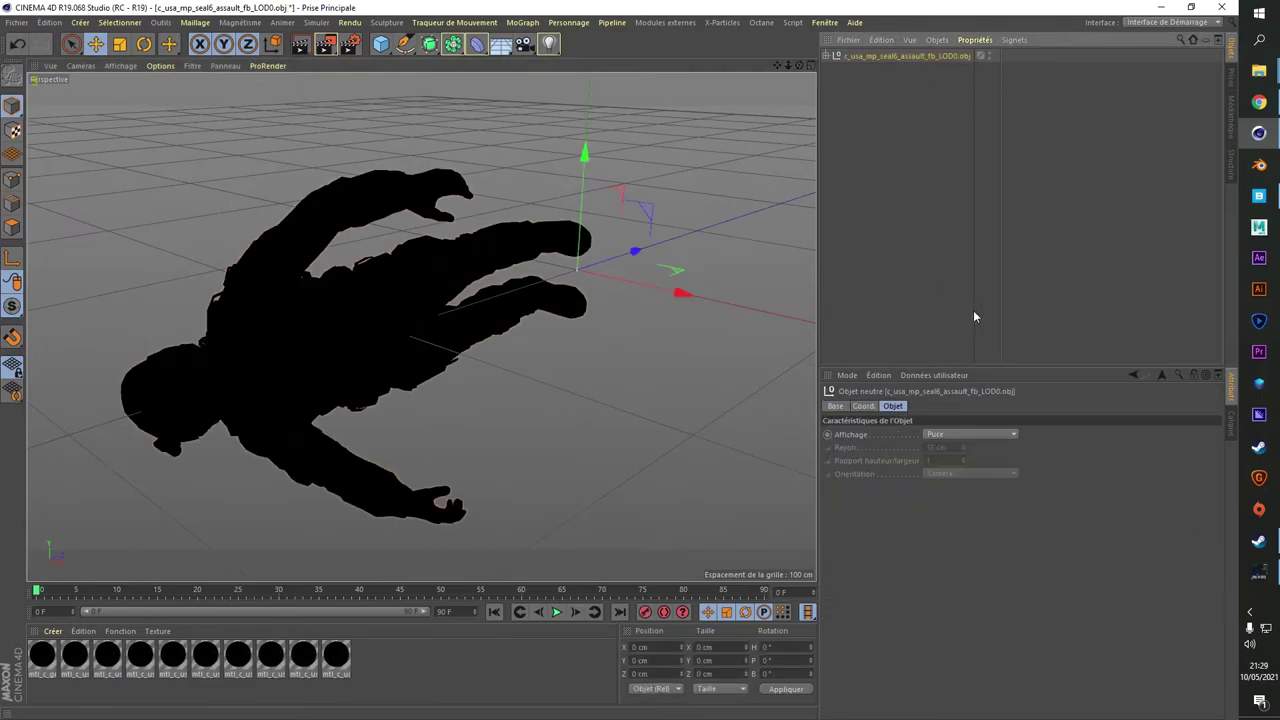
left_click(862, 406)
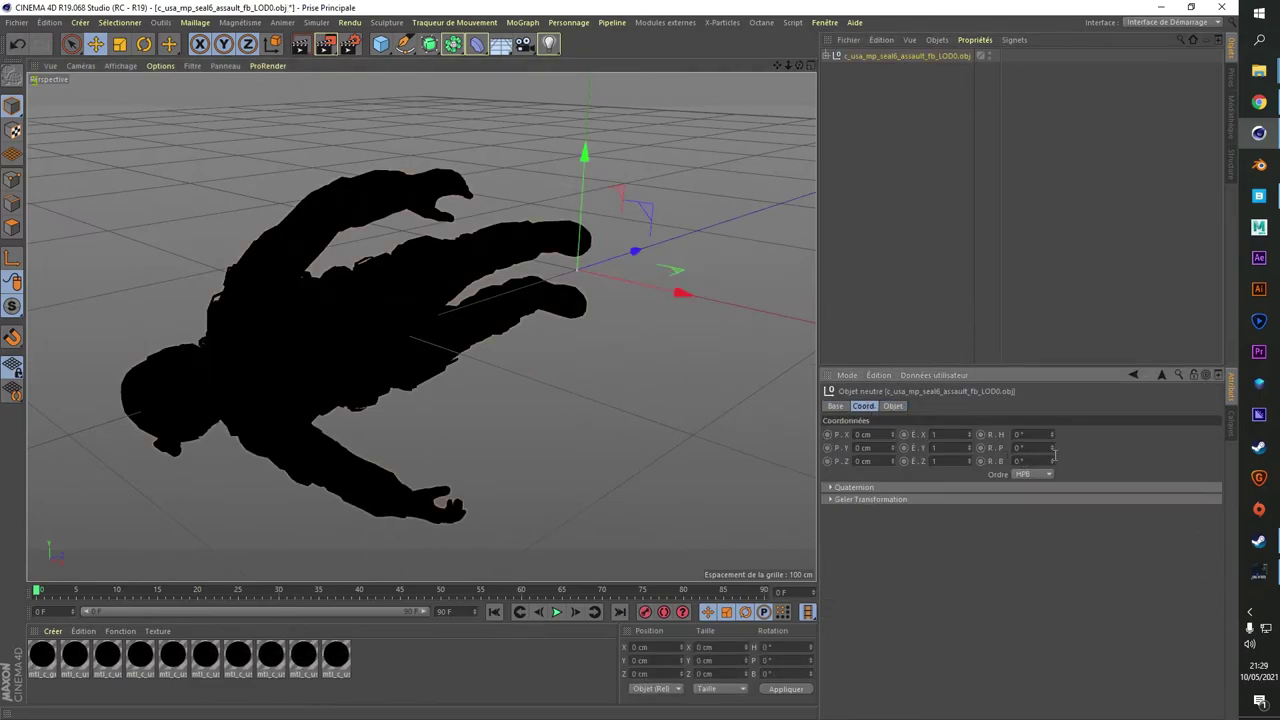
type("90")
type("-")
type("90")
key("Return")
mouse_move(700, 220)
left_mouse_down("alt")
mouse_move(630, 142)
mouse_move(501, 318)
mouse_move(239, 528)
left_mouse_up("alt")
scroll(588, 212, "down", 5)
left_click(47, 656)
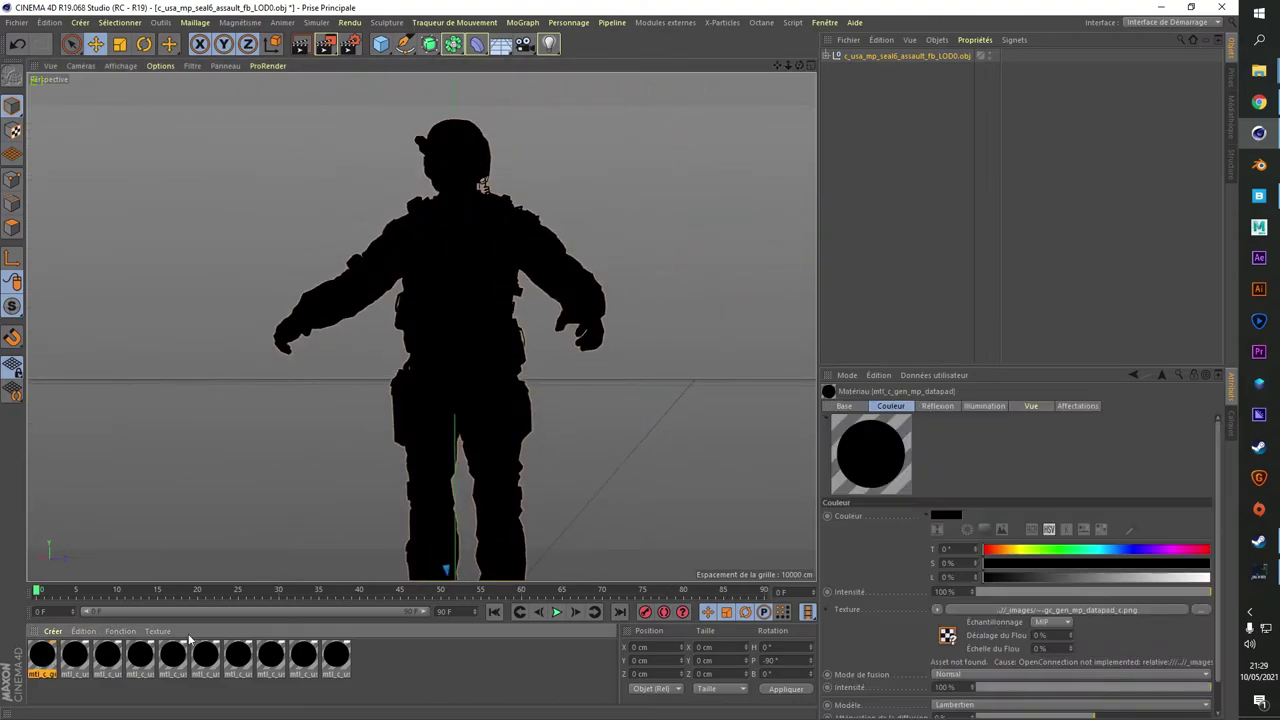
Load gc_gen_mp_datapad_c.png from Desktop\exported_files\...\ASSAULT\_images as the datapad colour texture
double_click(37, 658)
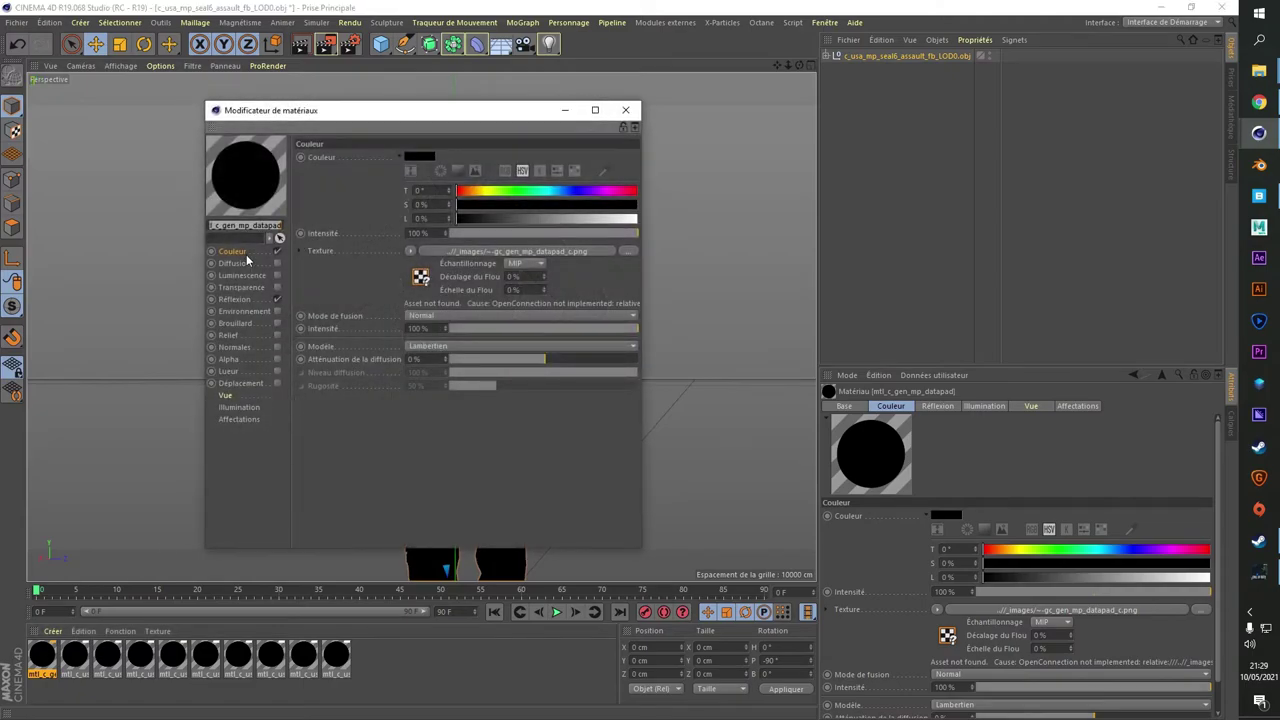
left_click(629, 250)
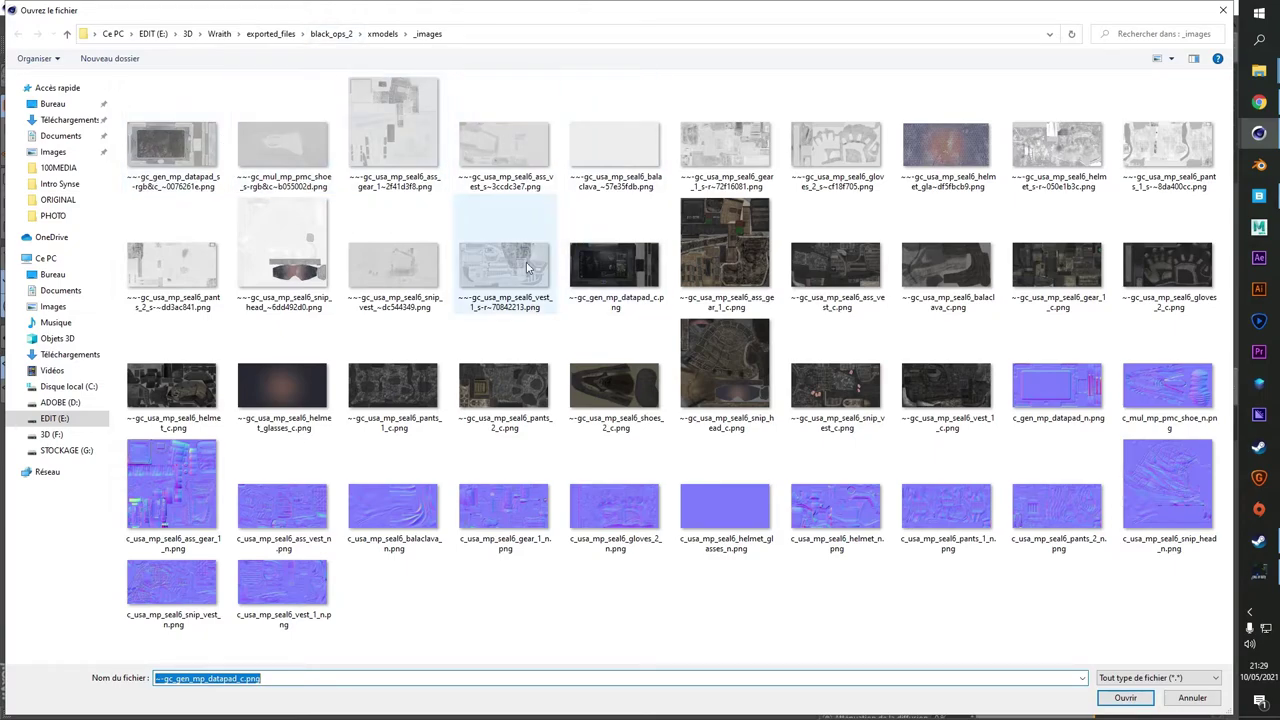
left_click(89, 105)
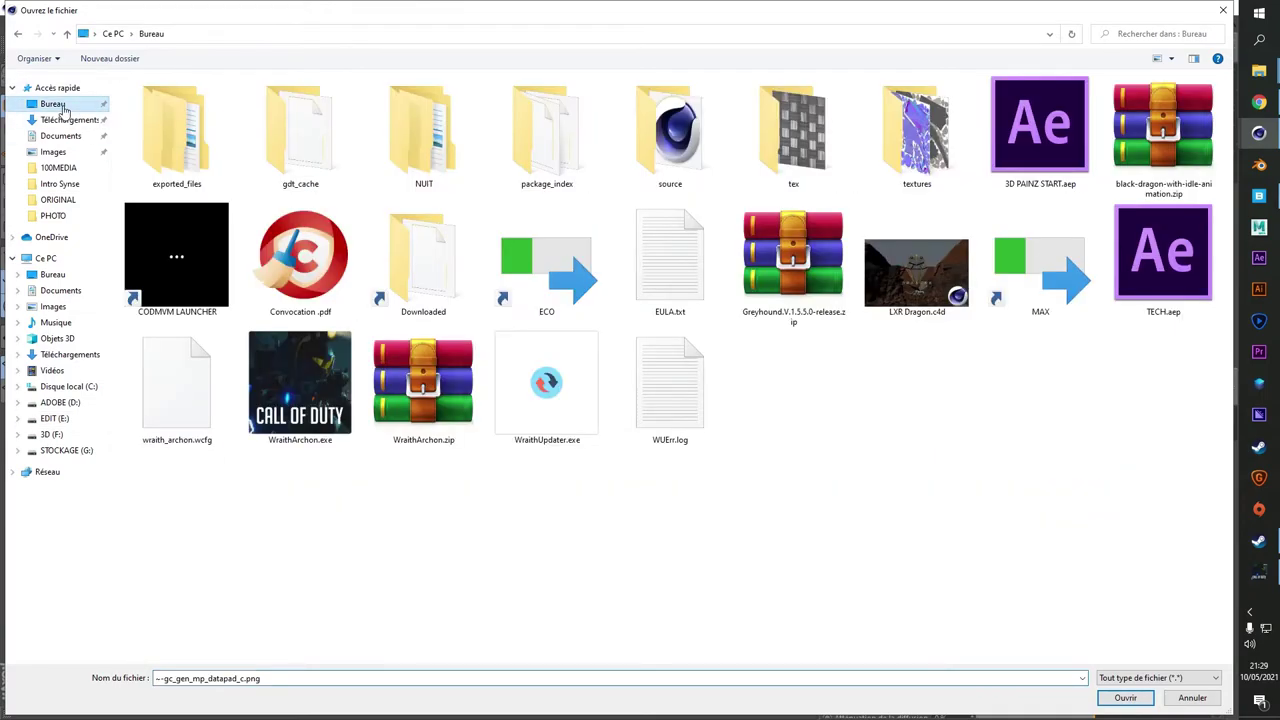
double_click(167, 153)
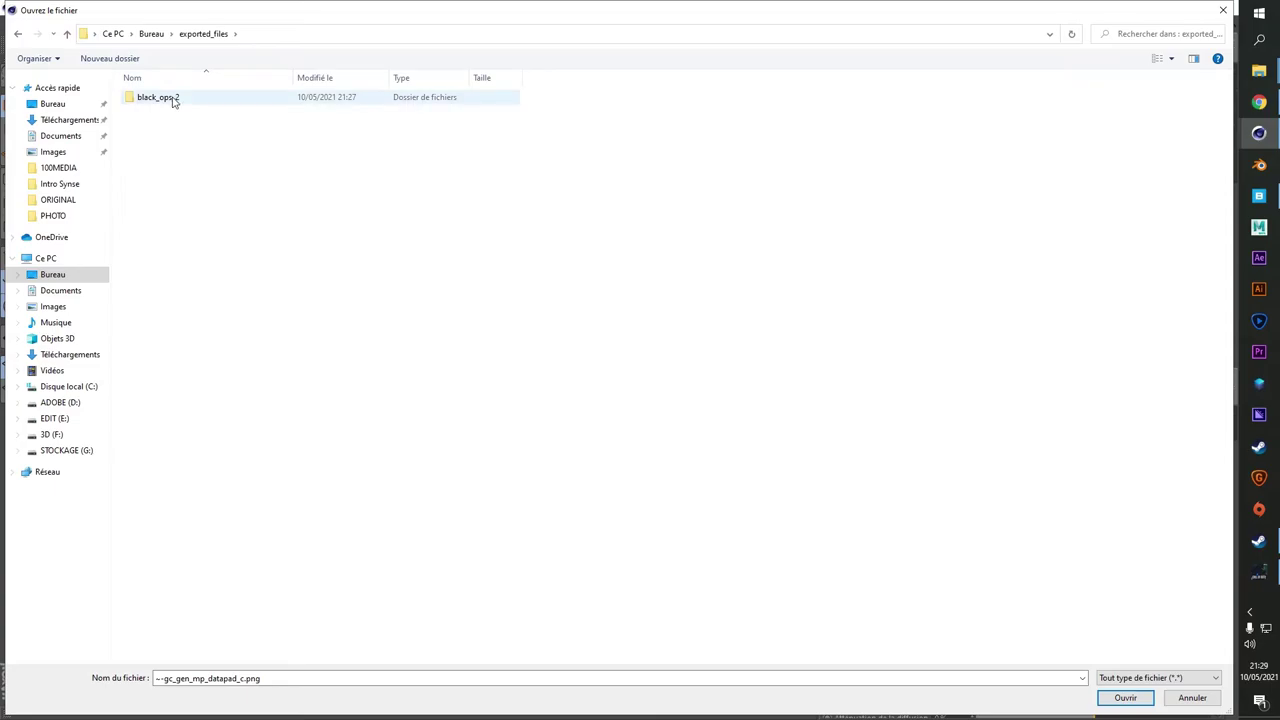
double_click(170, 99)
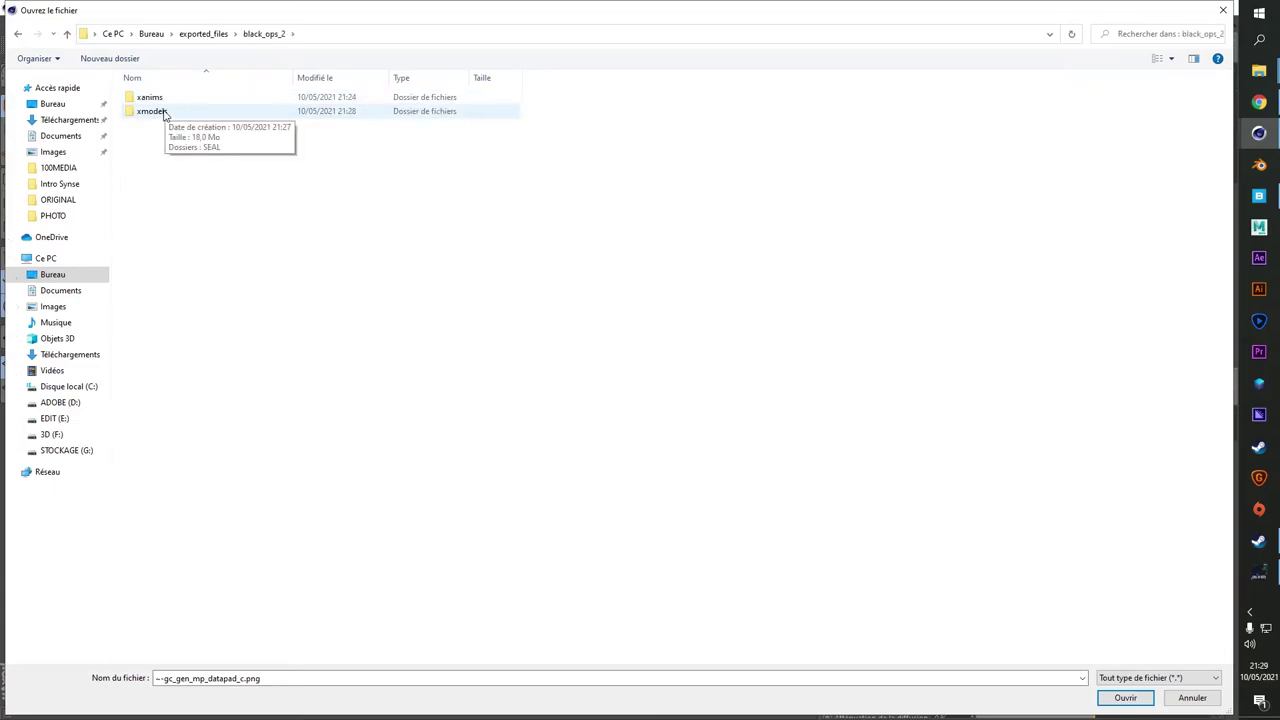
left_click(165, 113)
double_click(165, 113)
double_click(165, 97)
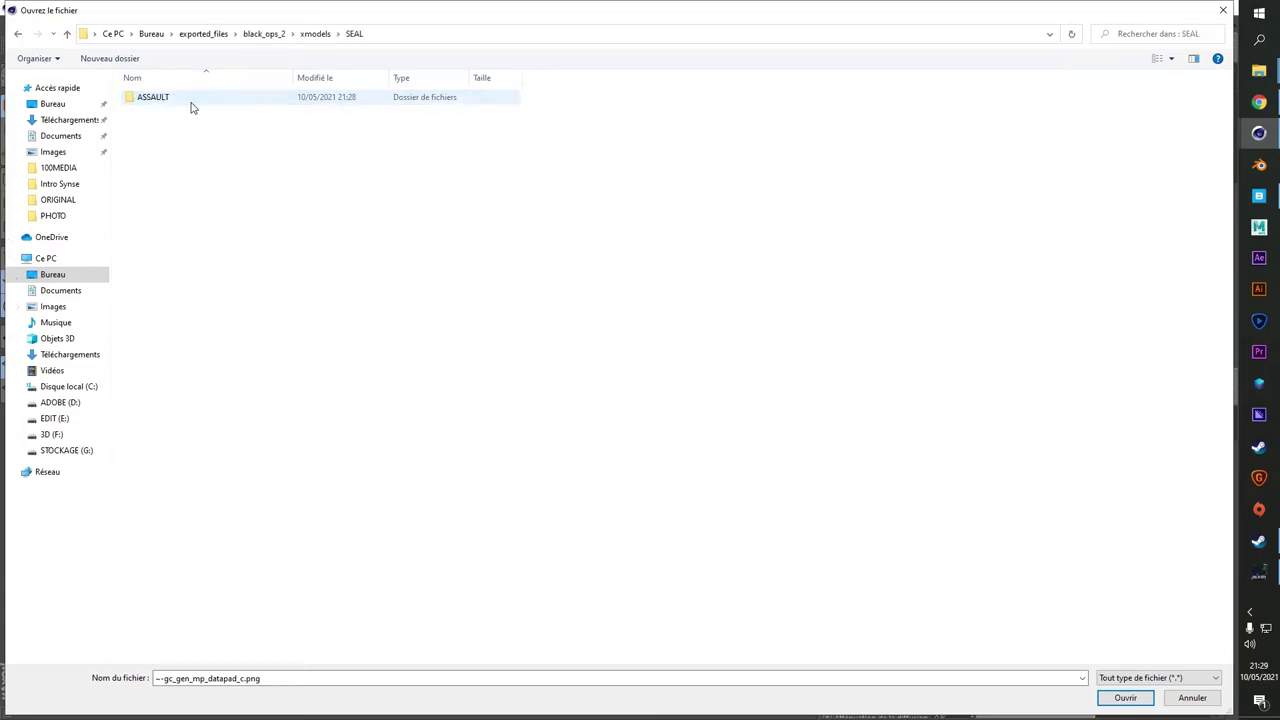
double_click(167, 99)
double_click(185, 100)
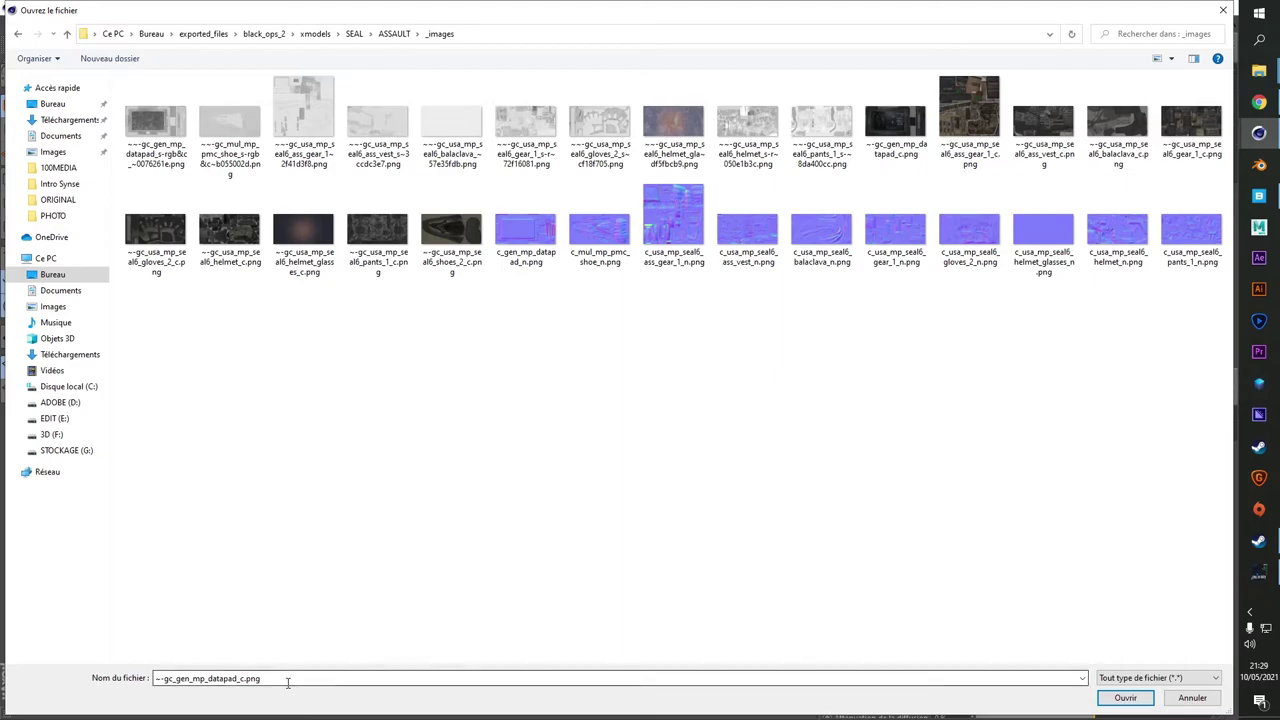
left_click(1127, 700)
Answer the copy-image prompt and relink the helmet and shoes materials' colour textures
left_click(648, 411)
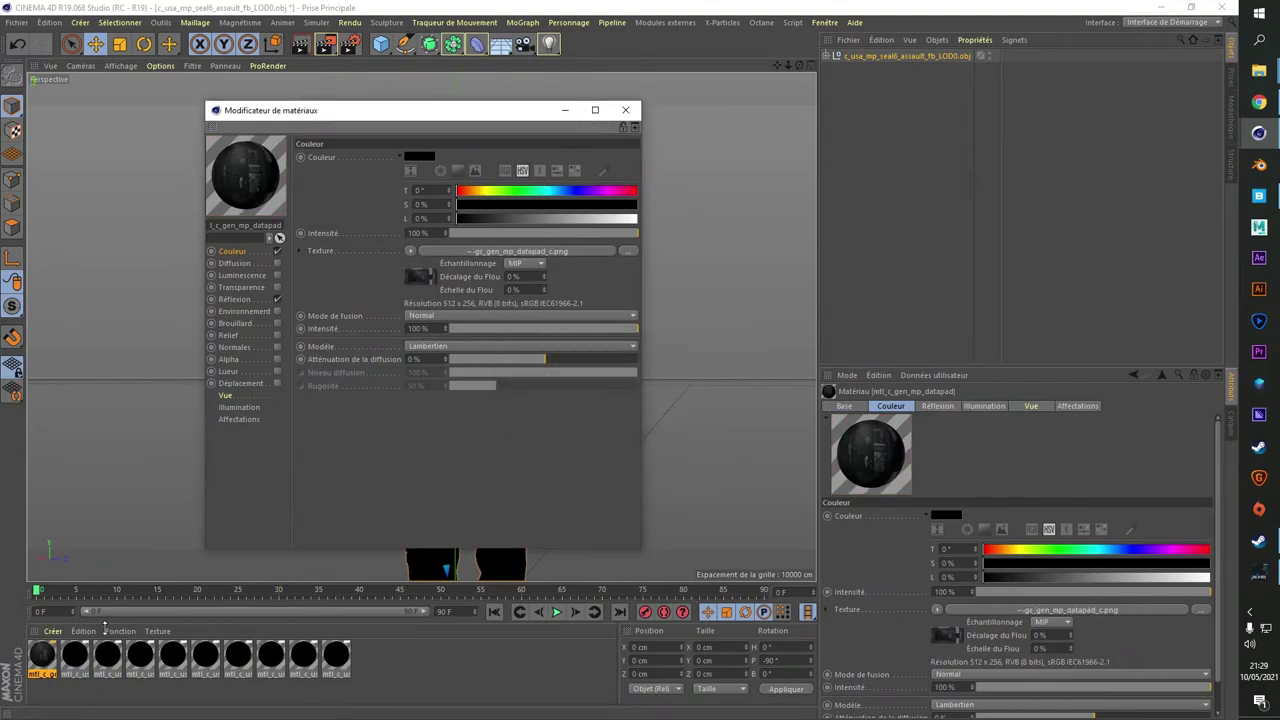
left_click(74, 655)
left_click(620, 253)
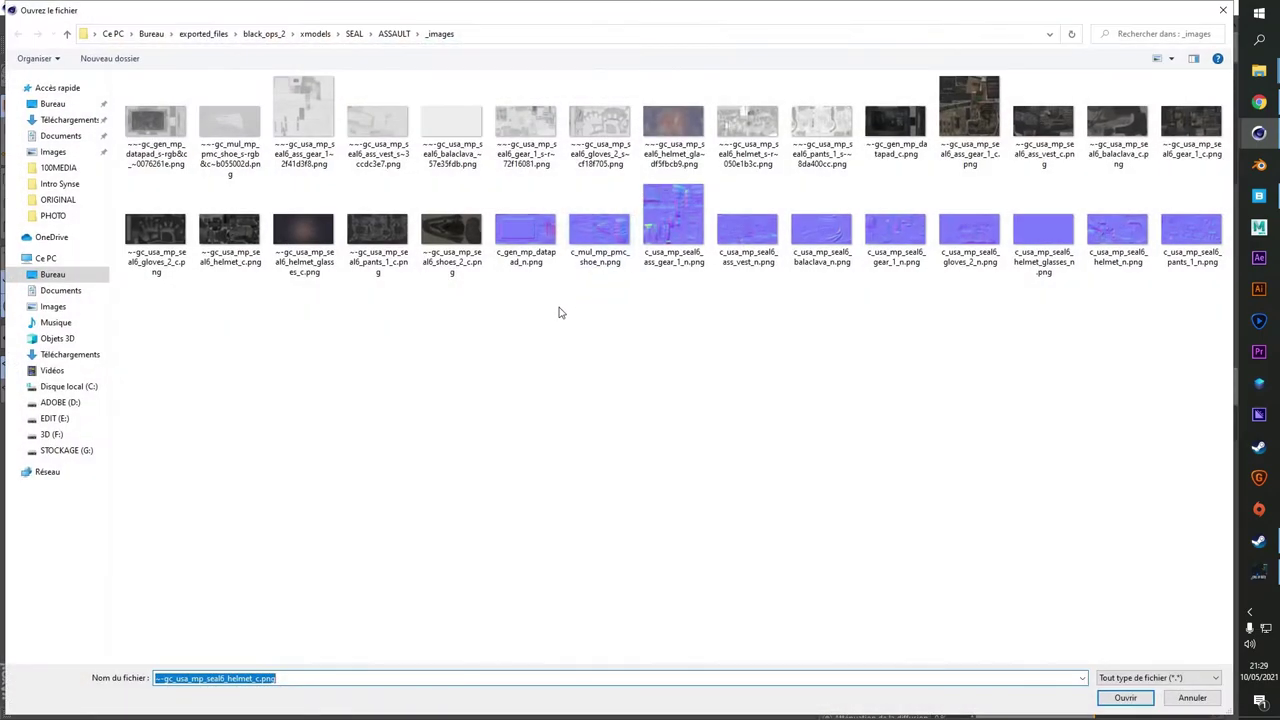
key("Return")
key("Return")
left_click(117, 650)
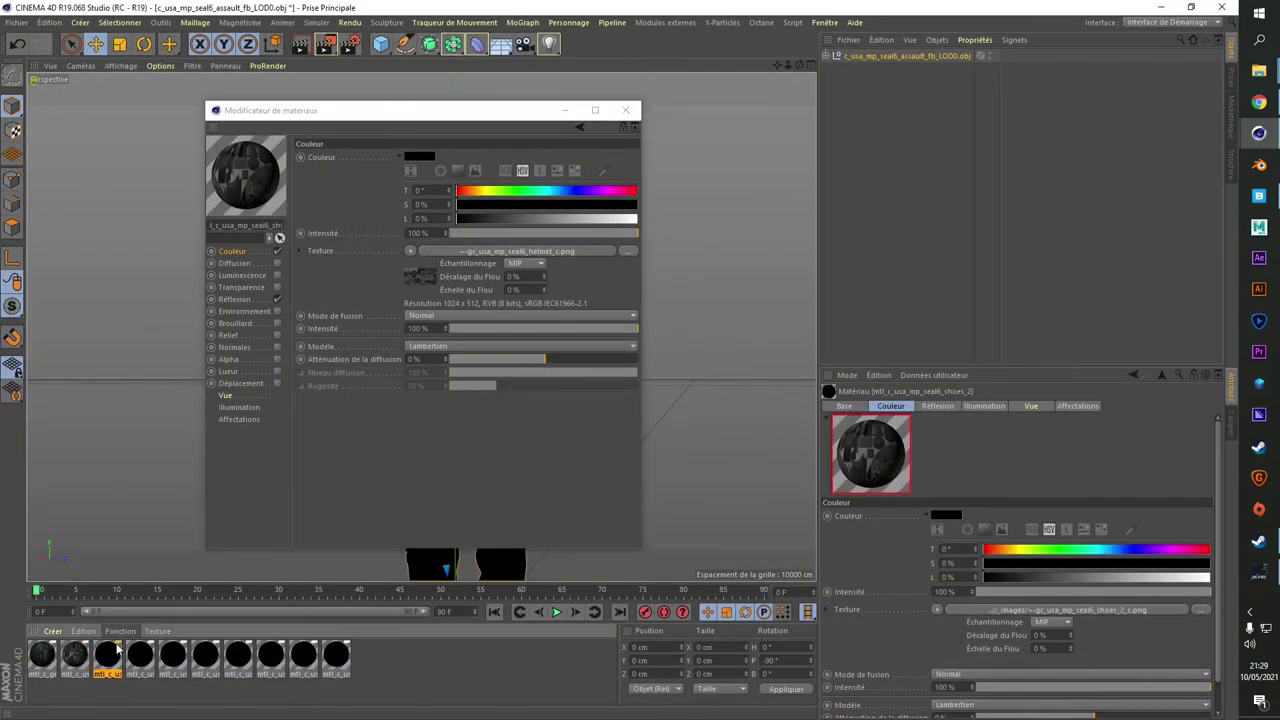
left_click(620, 253)
Relink the colour textures of the gloves_2 and helmet_glasses materials
key("Return")
key("Return")
left_click(140, 655)
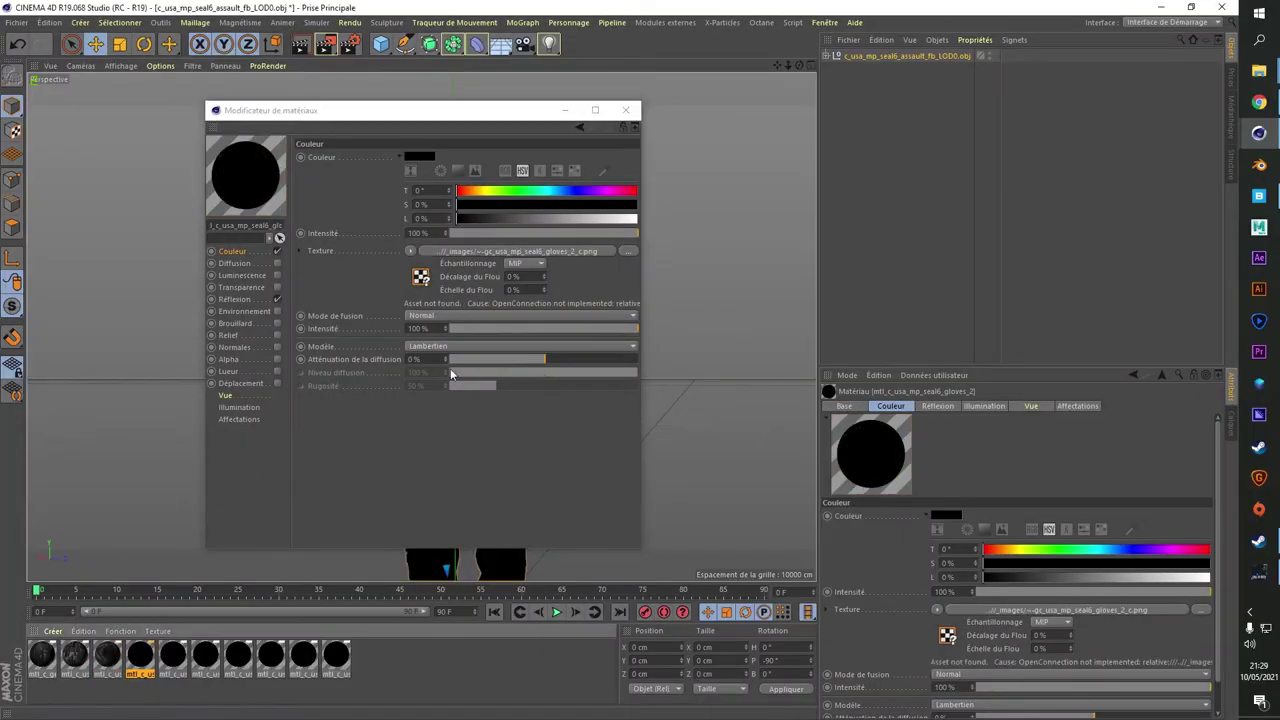
left_click(620, 253)
key("Return")
key("Return")
left_click(172, 655)
left_click(620, 253)
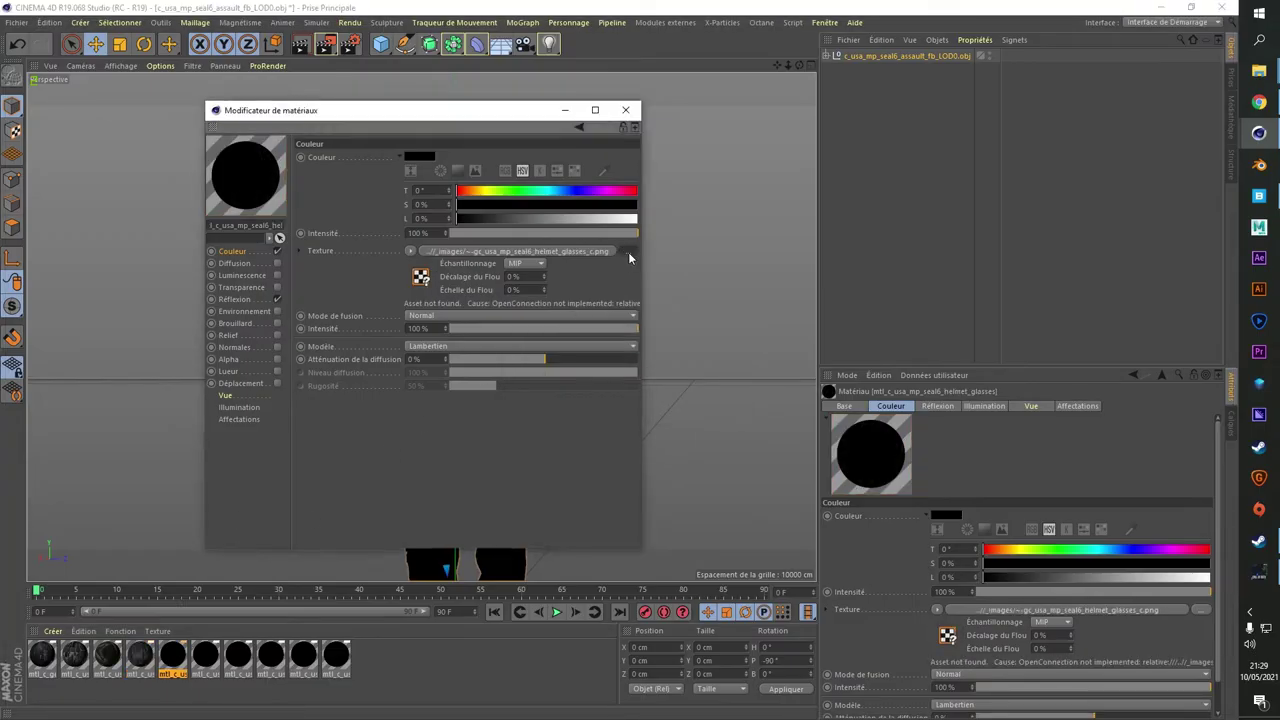
key("Return")
Relink the colour textures of the balaclava and ass_gear materials
key("Return")
left_click(205, 655)
left_click(620, 253)
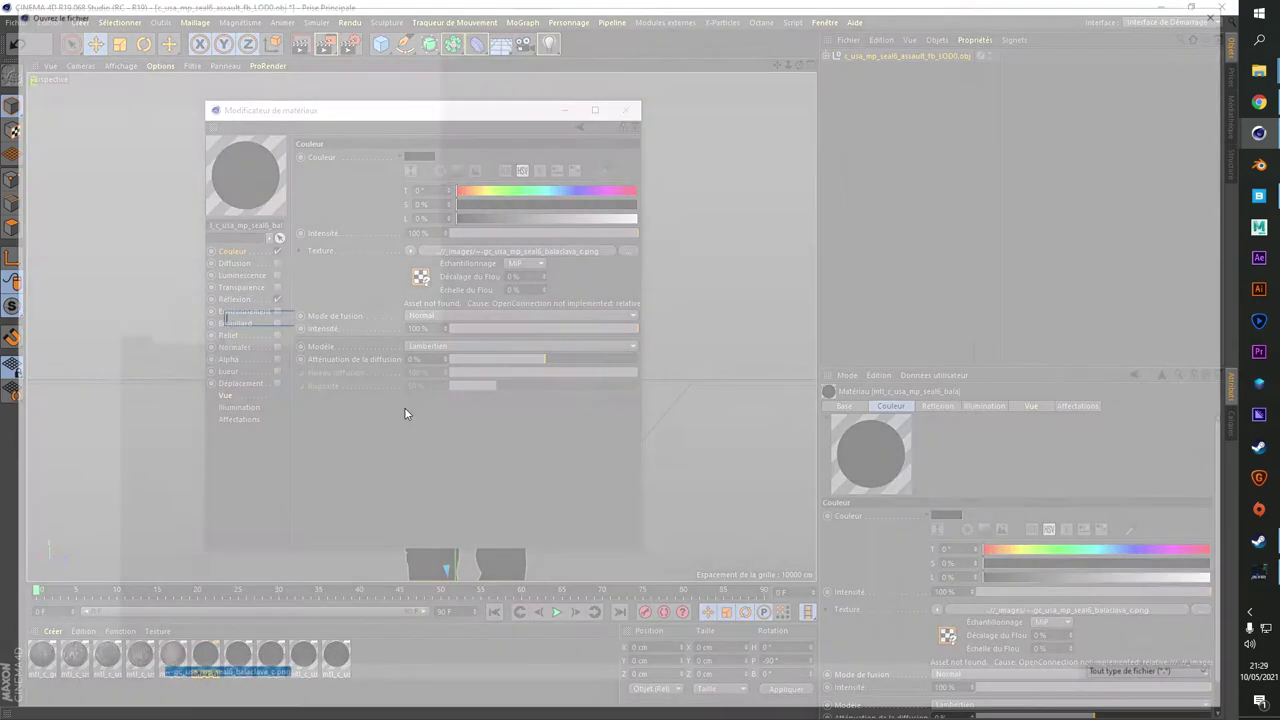
key("Return")
key("Return")
left_click(238, 655)
left_click(630, 252)
key("Return")
key("Return")
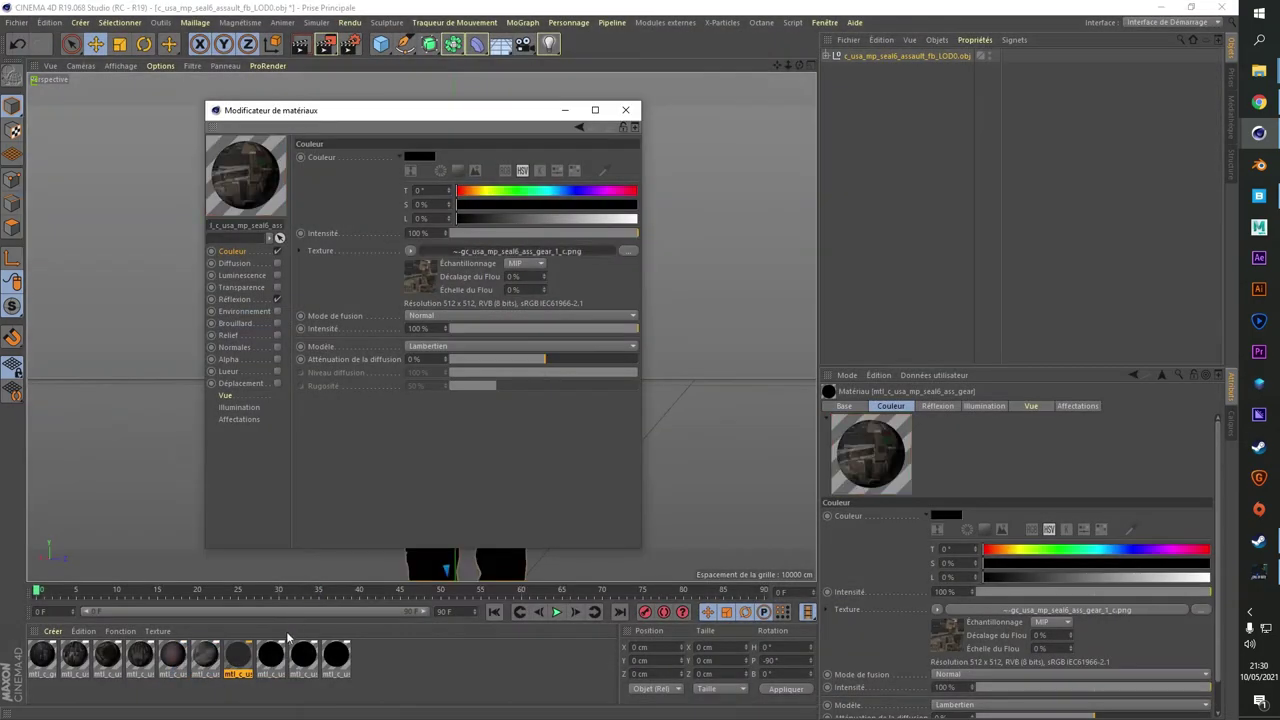
Check the ass_gear bitmap texture and Couleur channel, keeping the same texture file
left_click(520, 251)
left_click(627, 263)
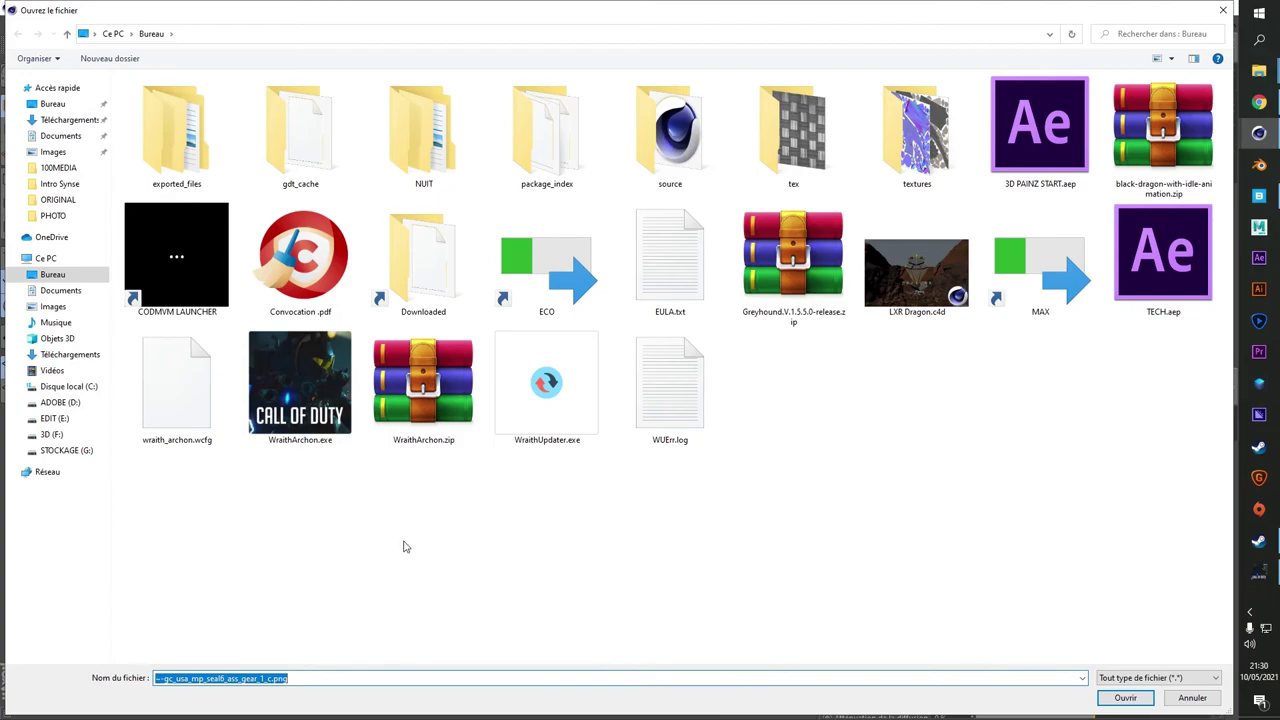
left_click(1183, 695)
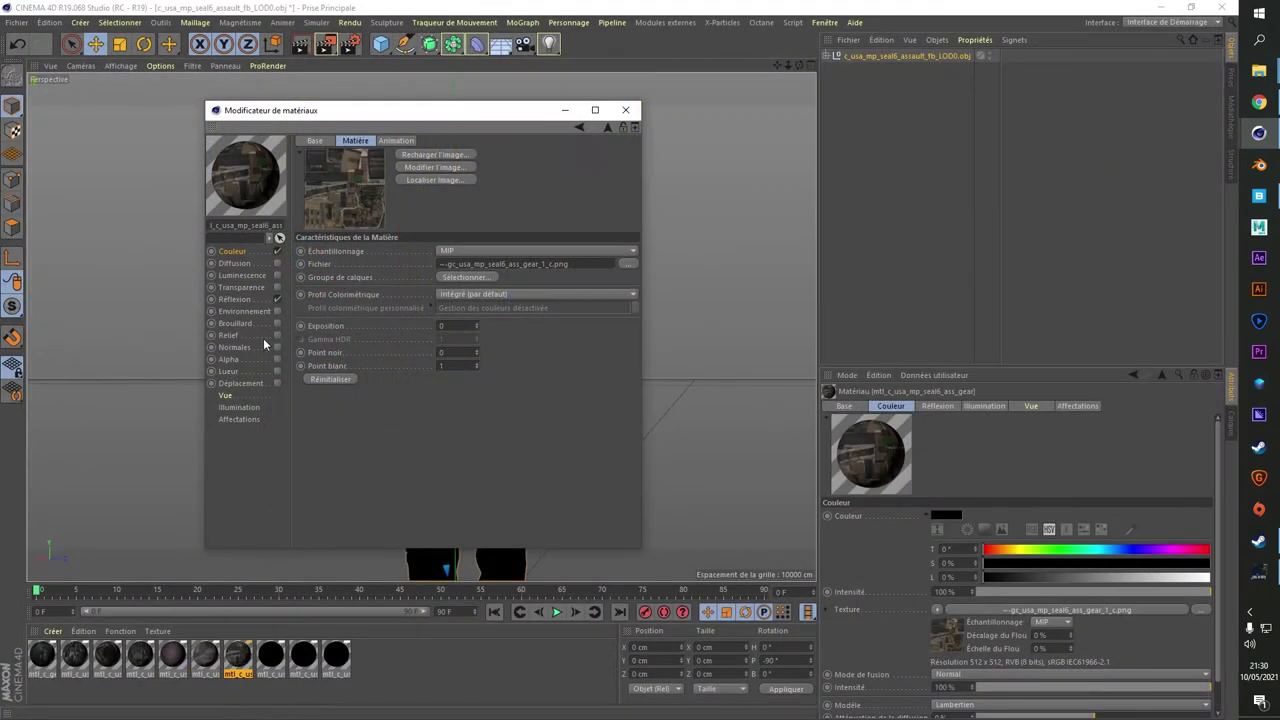
left_click(236, 263)
left_click(268, 252)
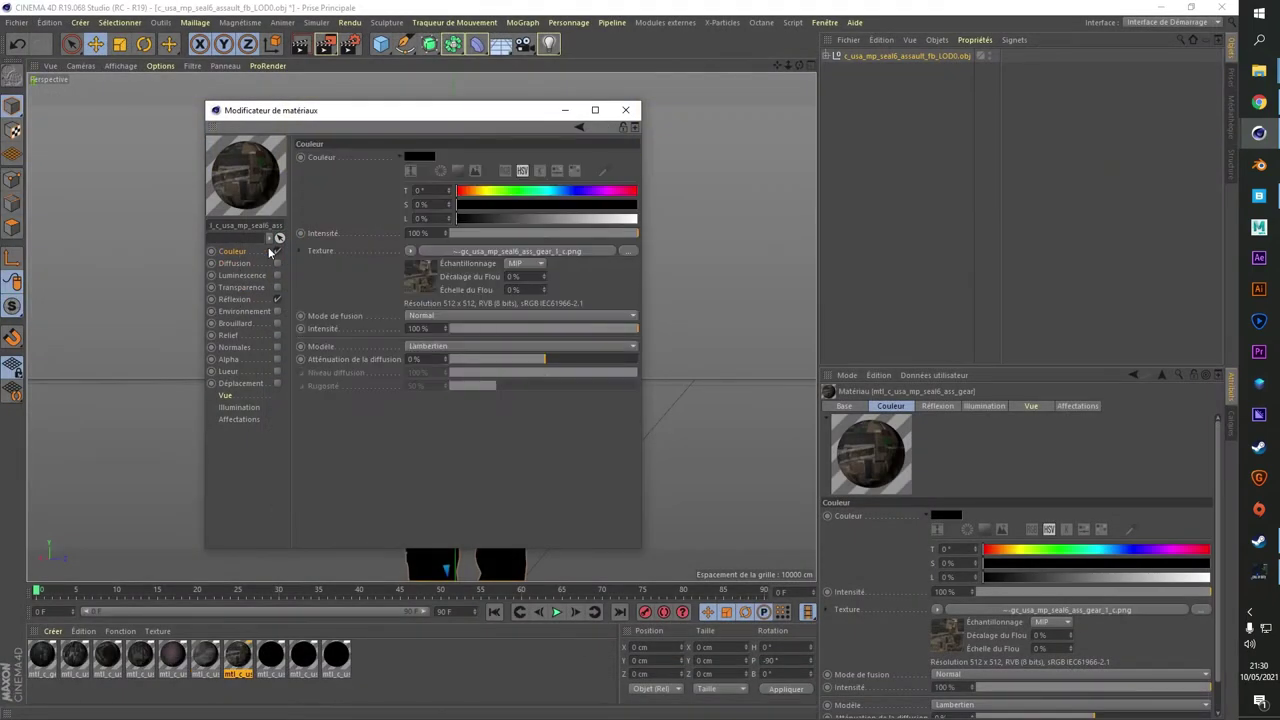
left_click(628, 251)
key("Escape")
Load the gear material's colour texture and close the Material Editor
left_click(271, 655)
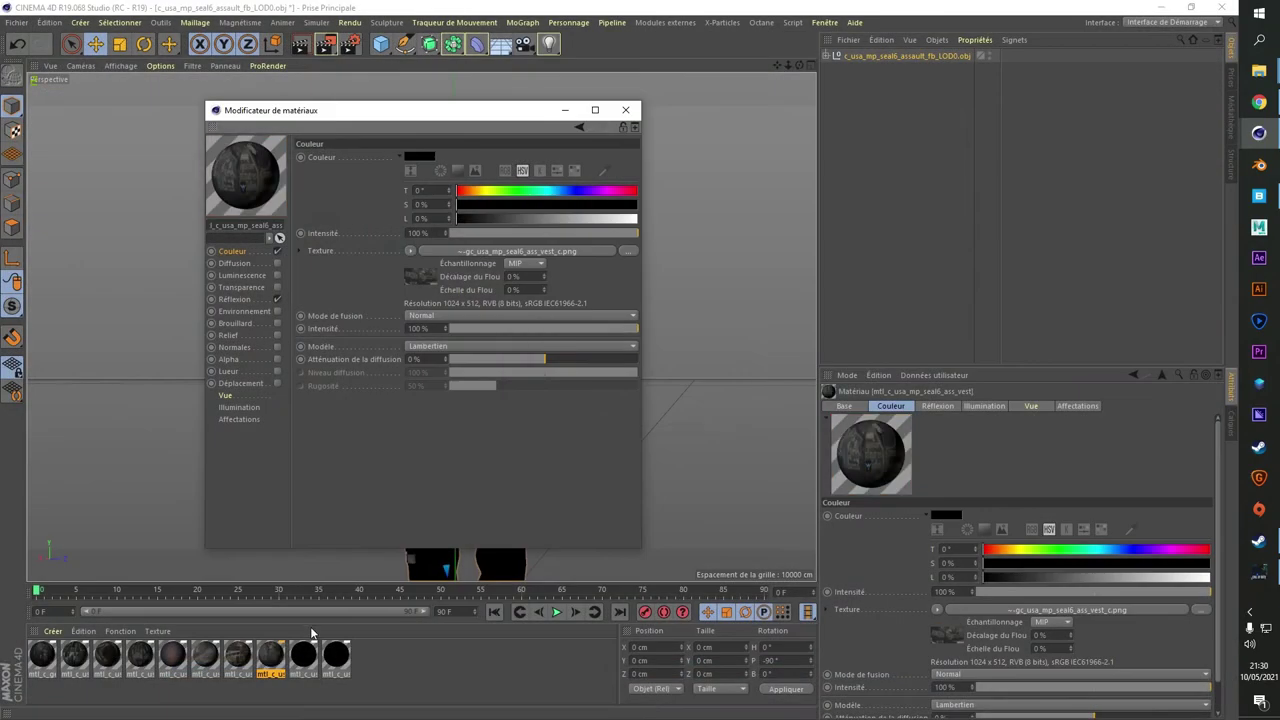
left_click(303, 655)
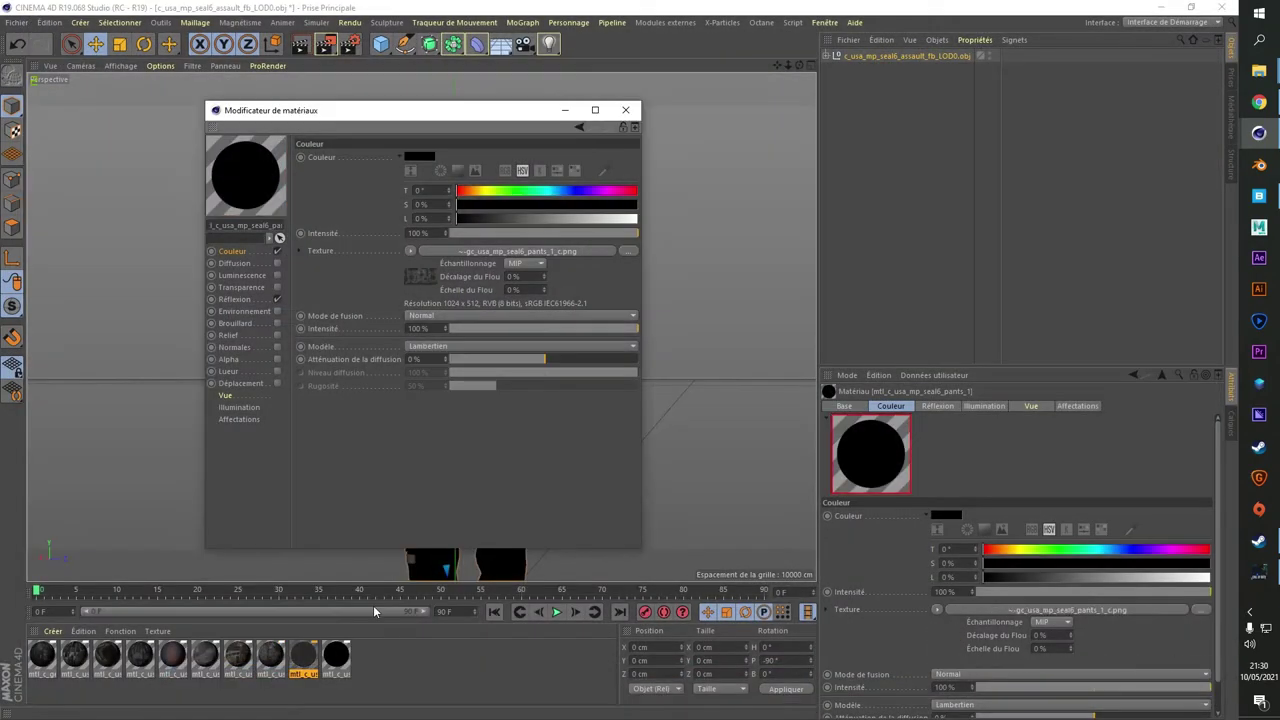
left_click(336, 655)
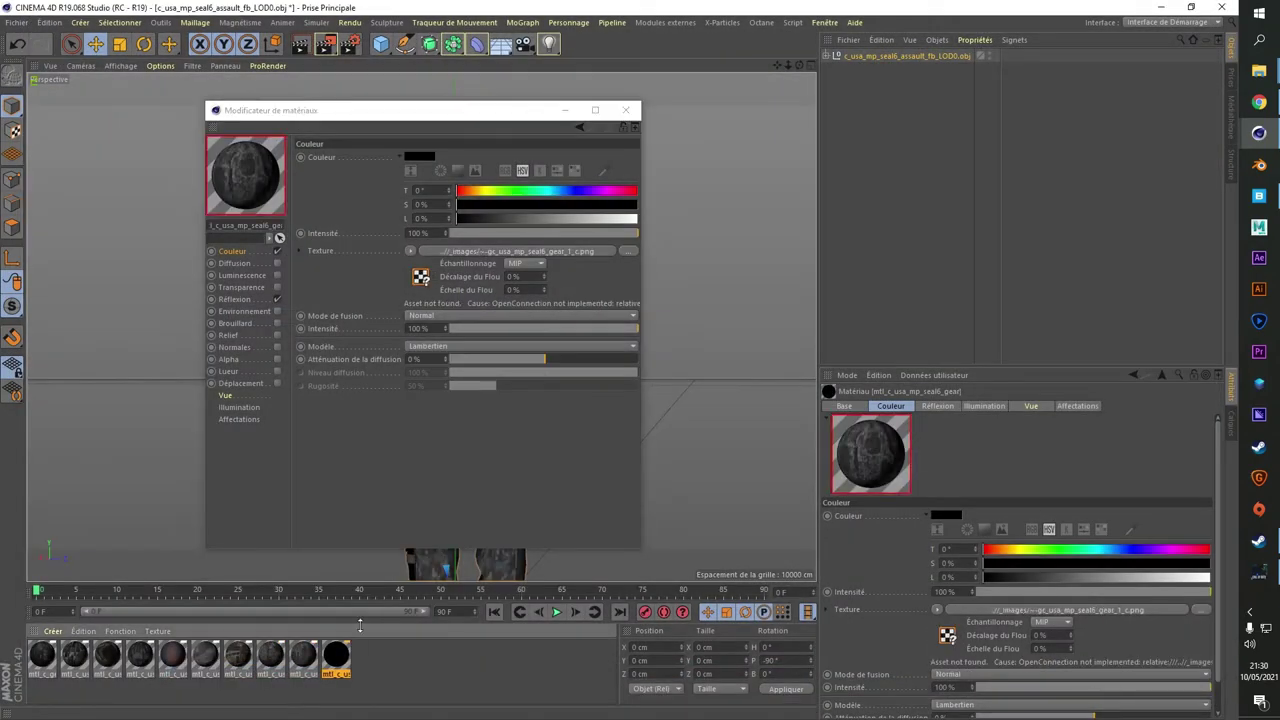
left_click(623, 250)
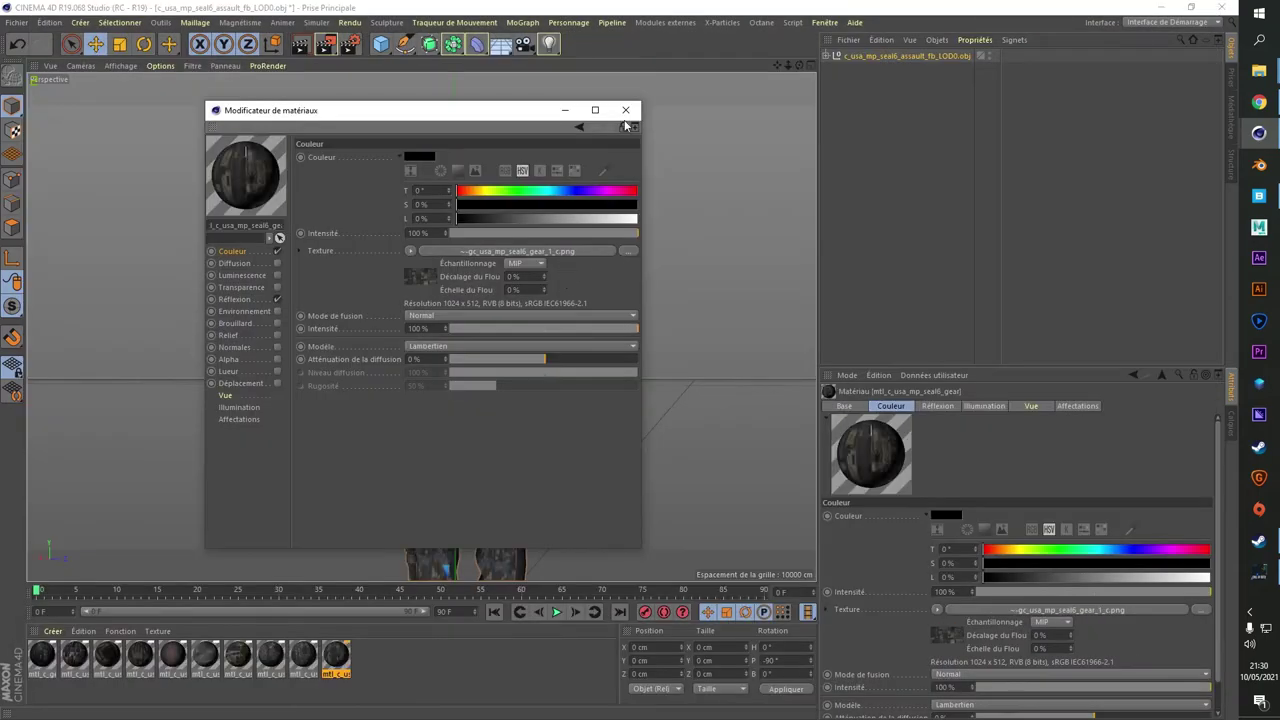
left_click(625, 110)
Orbit and zoom around the textured soldier from front and side, ending close on his glove
mouse_move(506, 249)
left_mouse_down("alt")
mouse_move(216, 269)
mouse_move(384, 328)
mouse_move(55, 297)
mouse_move(347, 287)
mouse_move(307, 284)
mouse_move(296, 254)
mouse_move(372, 273)
left_mouse_up("alt")
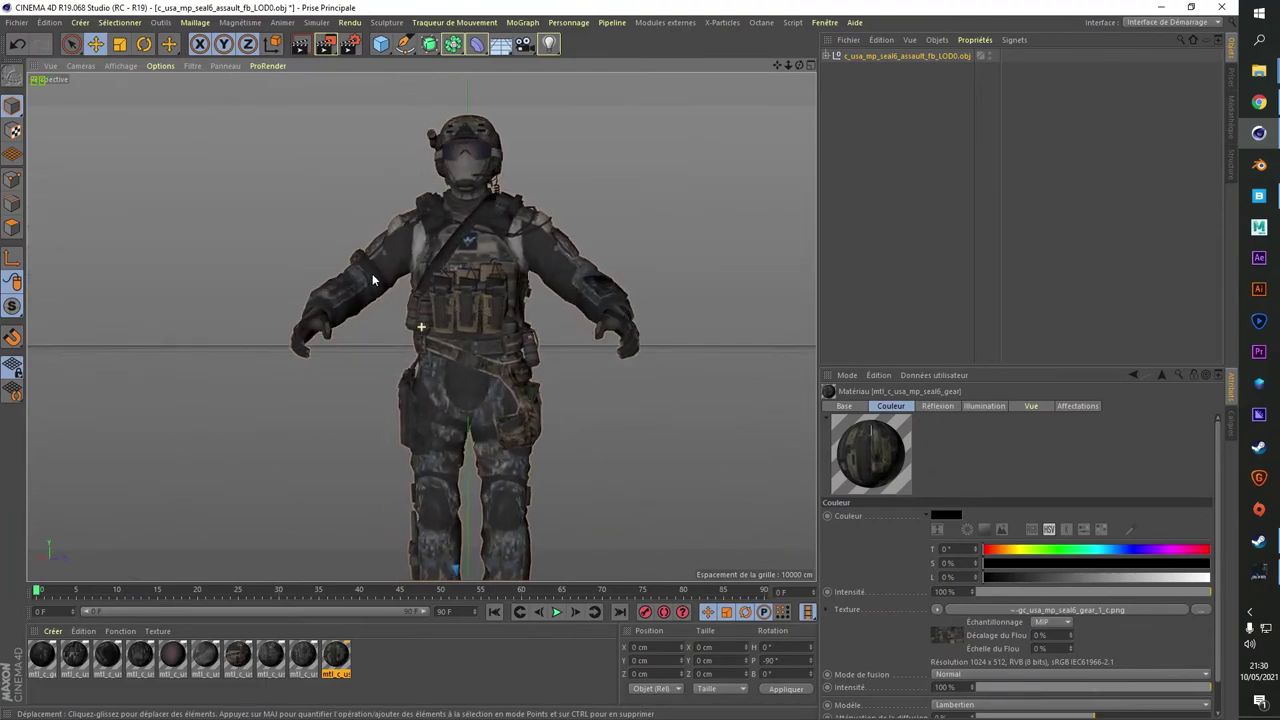
right_click_drag(372, 273, 502, 272, "alt")
mouse_move(503, 272)
left_mouse_down("alt")
mouse_move(492, 214)
mouse_move(379, 348)
mouse_move(357, 333)
left_mouse_up("alt")
scroll(357, 334, "up", 2)
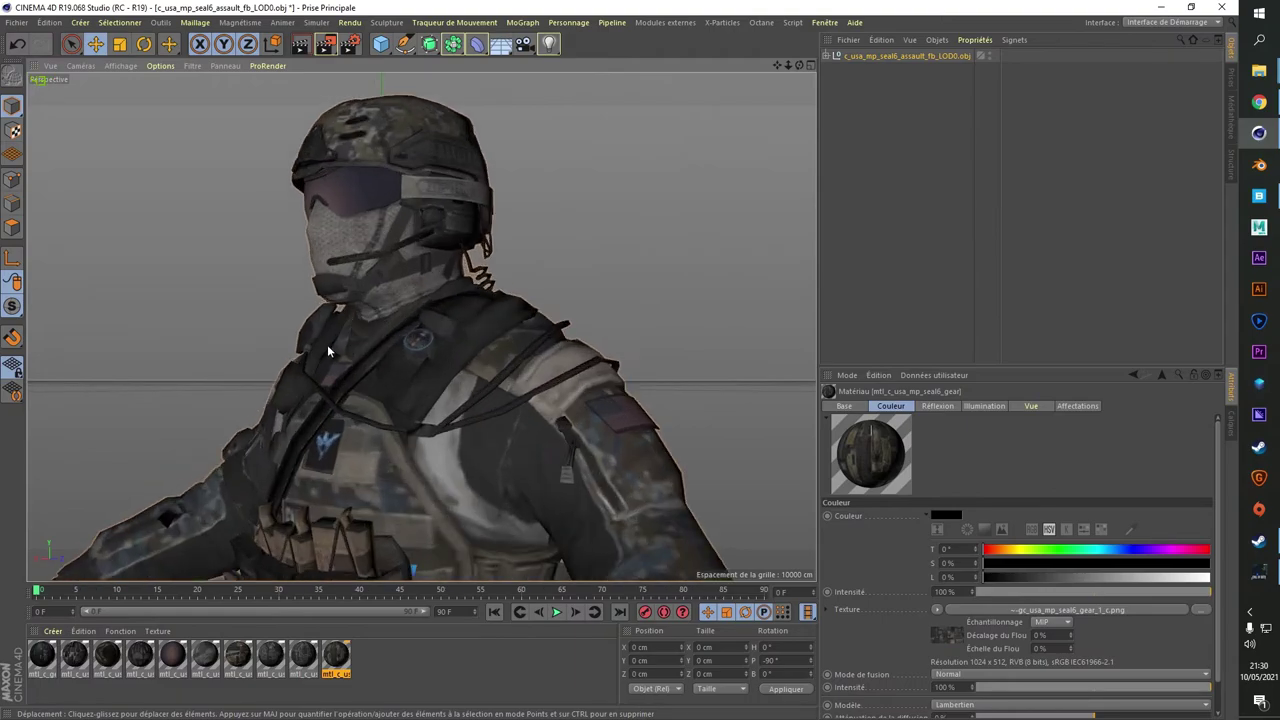
mouse_move(345, 431)
left_mouse_down("alt")
mouse_move(195, 228)
mouse_move(232, 88)
left_mouse_up("alt")
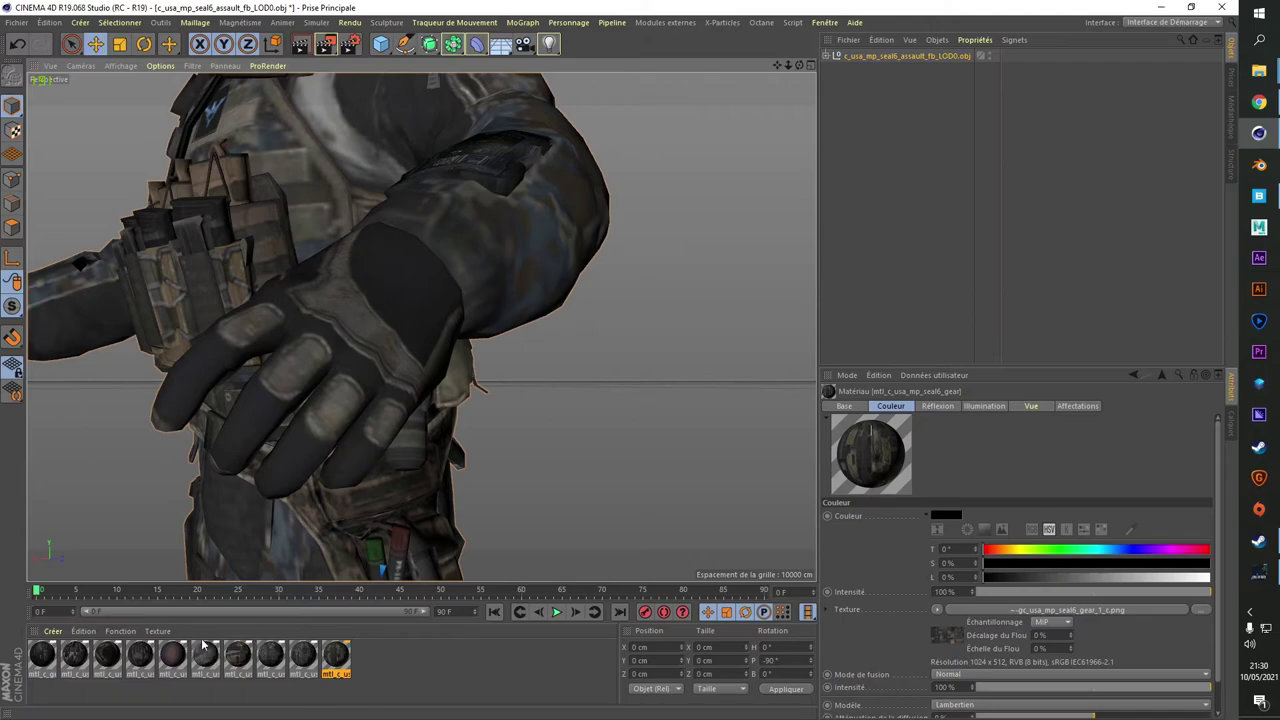
left_click(42, 656)
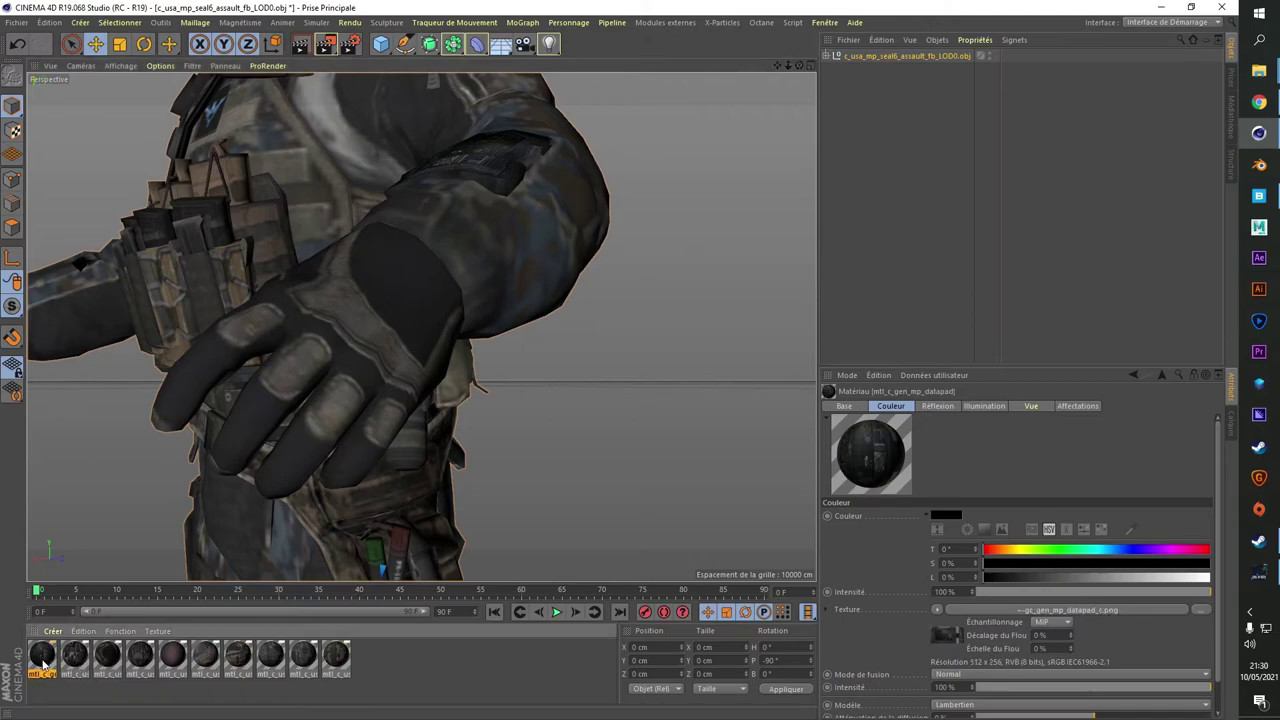
Open the gloves_2 material in a repositioned, enlarged Material Editor
left_click(233, 660)
left_click(213, 672)
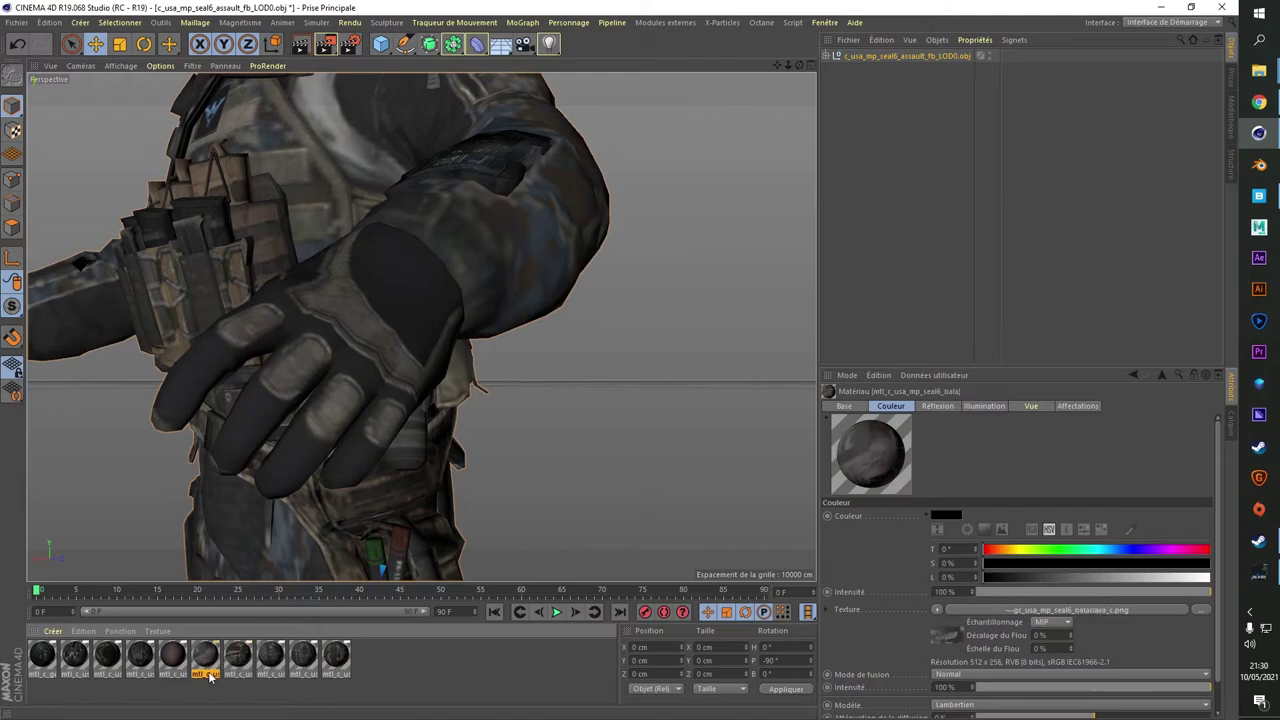
left_click(140, 660)
double_click(140, 660)
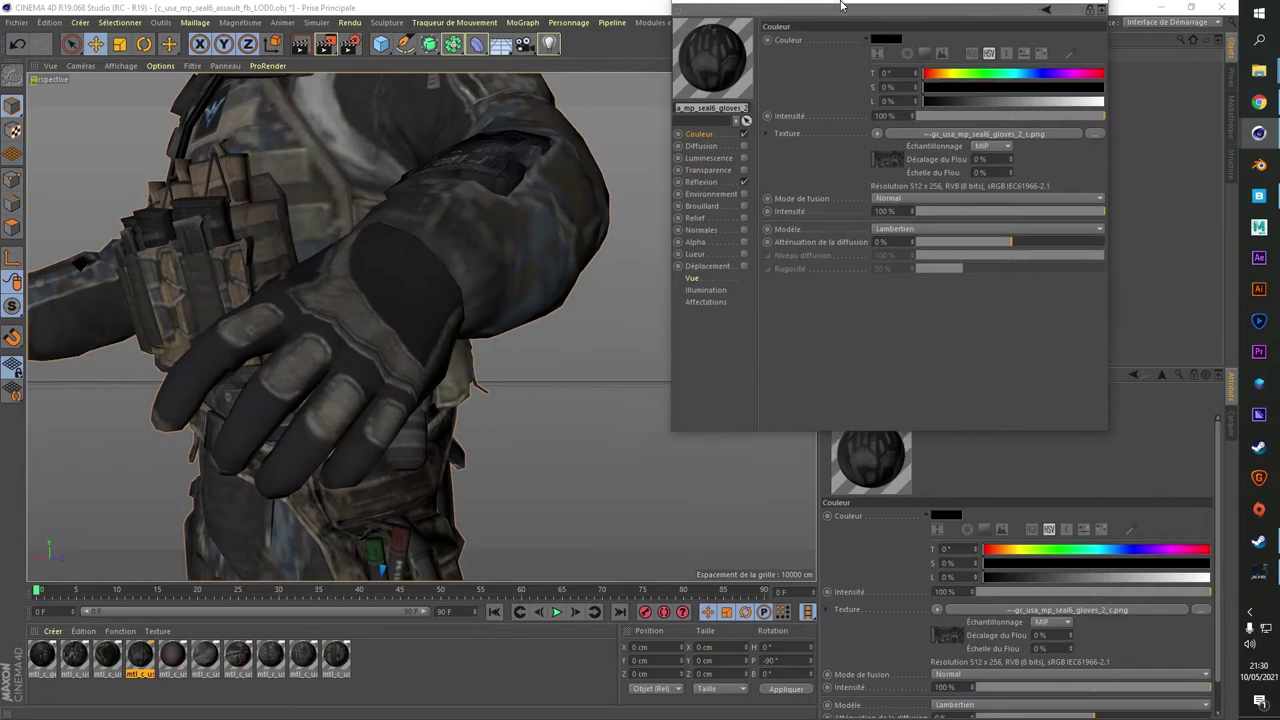
mouse_move(369, 101)
left_mouse_down()
mouse_move(829, 3)
mouse_move(820, 116)
left_mouse_up()
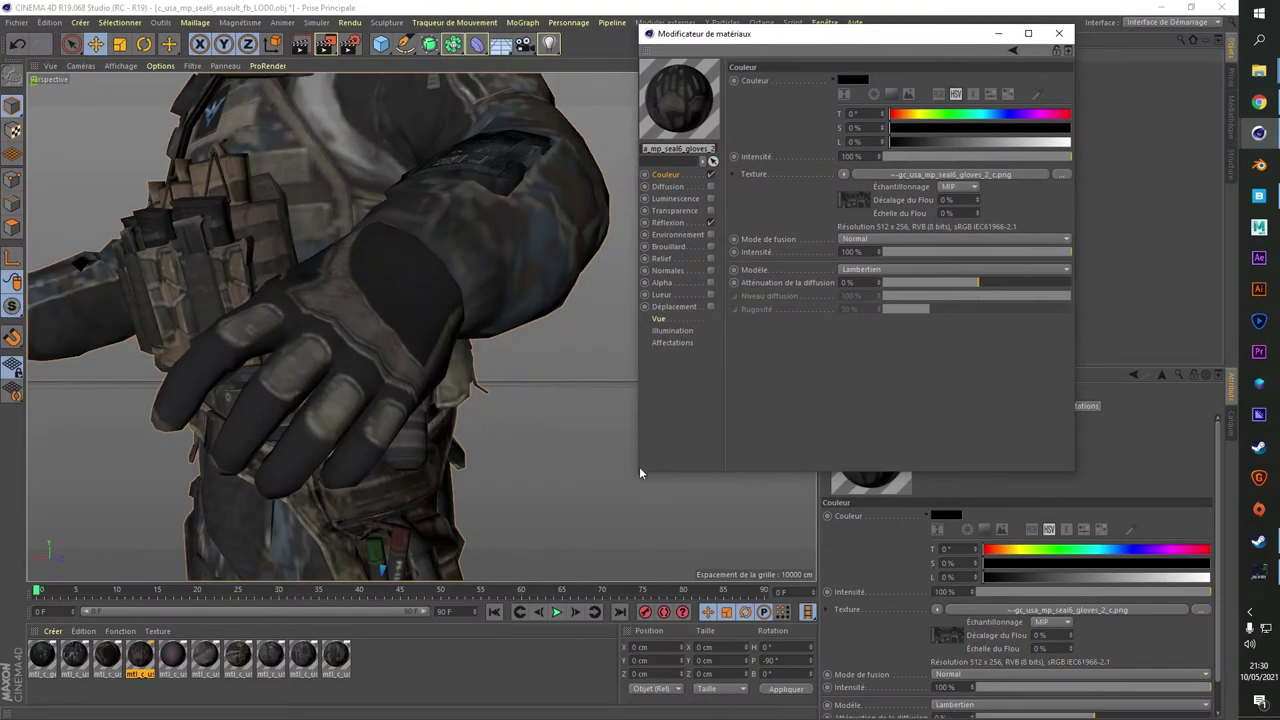
left_click_drag(642, 476, 580, 567)
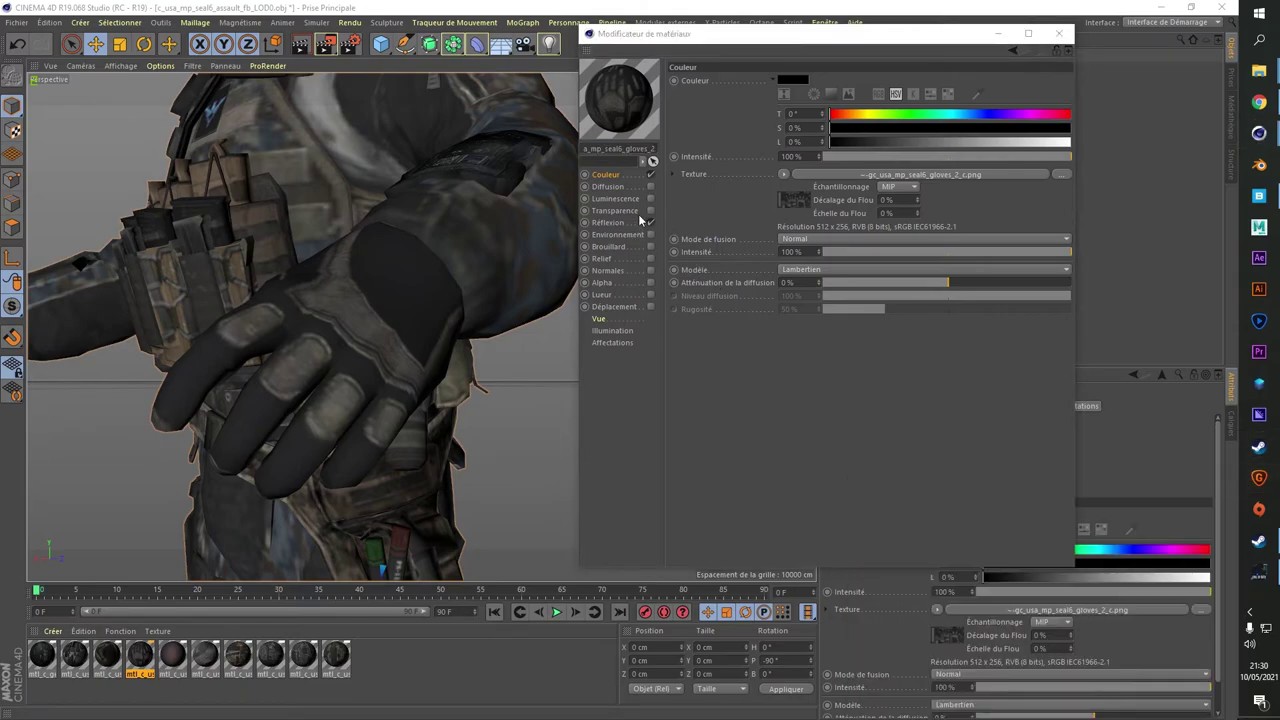
Enable Normales with c_usa_mp_seal6_gloves_2_n.png, declining the copy, then toggle it off and on to compare
left_click(612, 268)
left_click(651, 270)
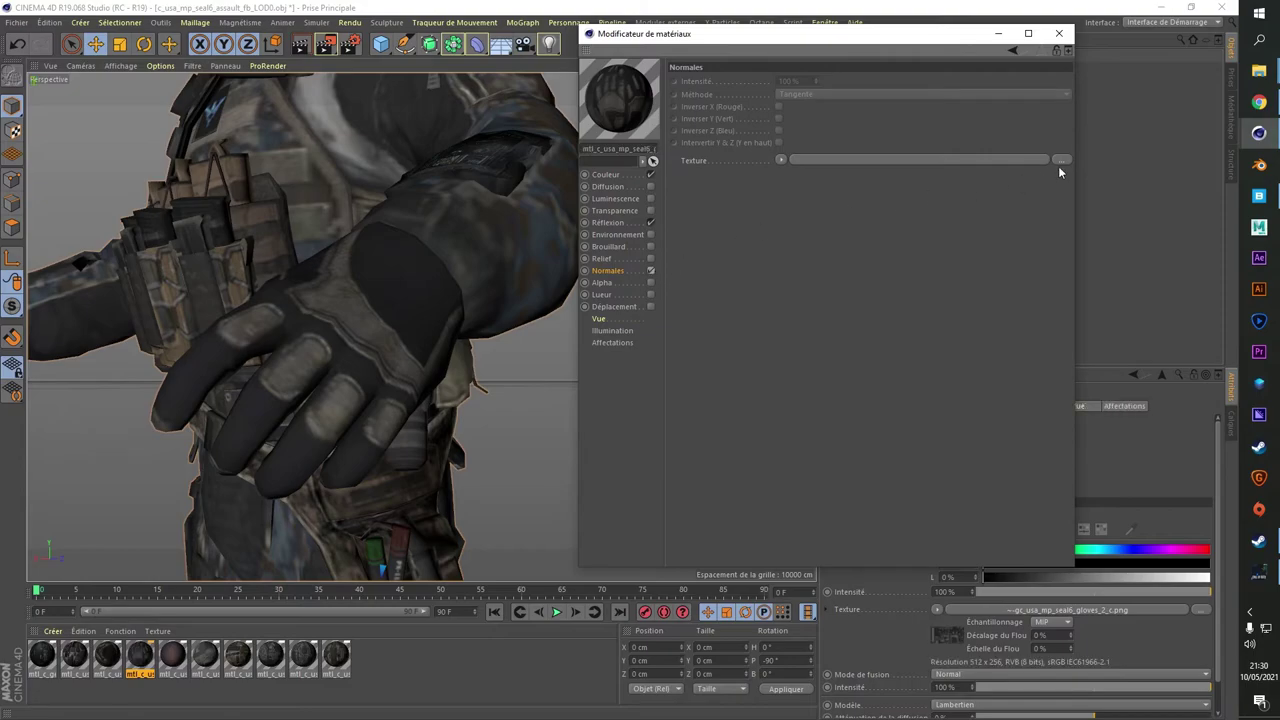
left_click(1062, 160)
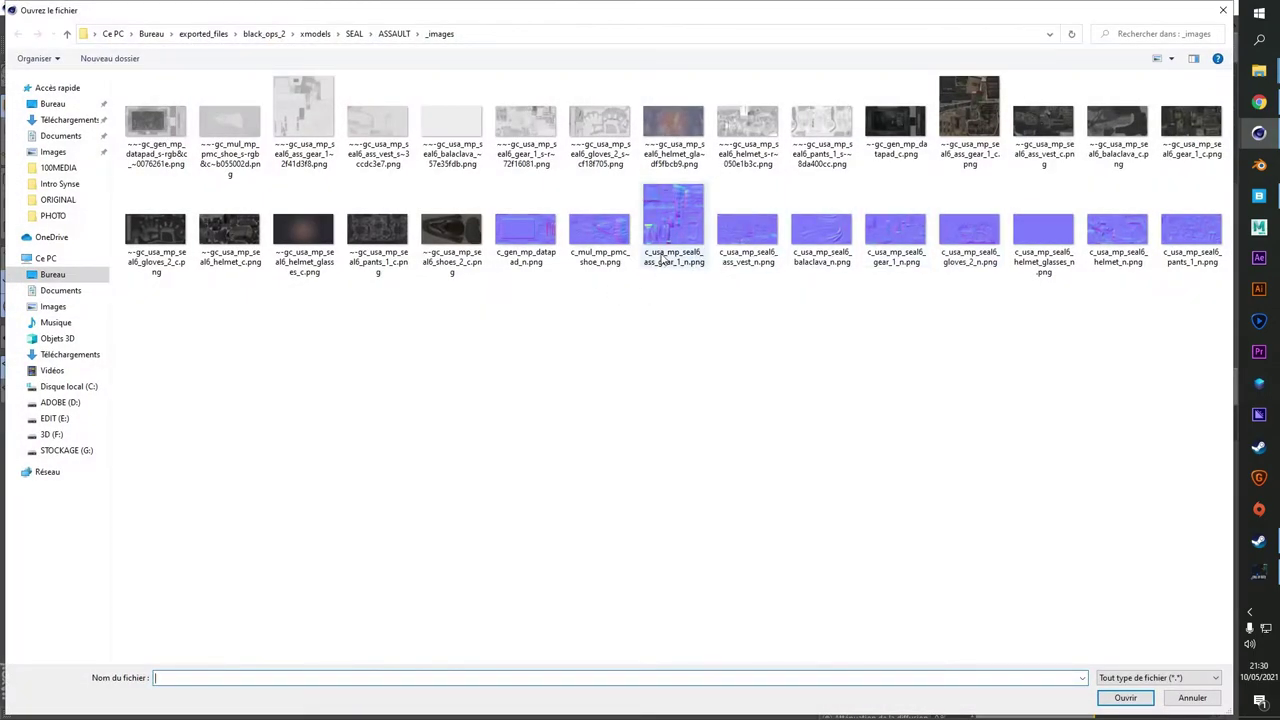
scroll(656, 350, "up", 2, "ctrl")
scroll(656, 350, "up", 2, "ctrl")
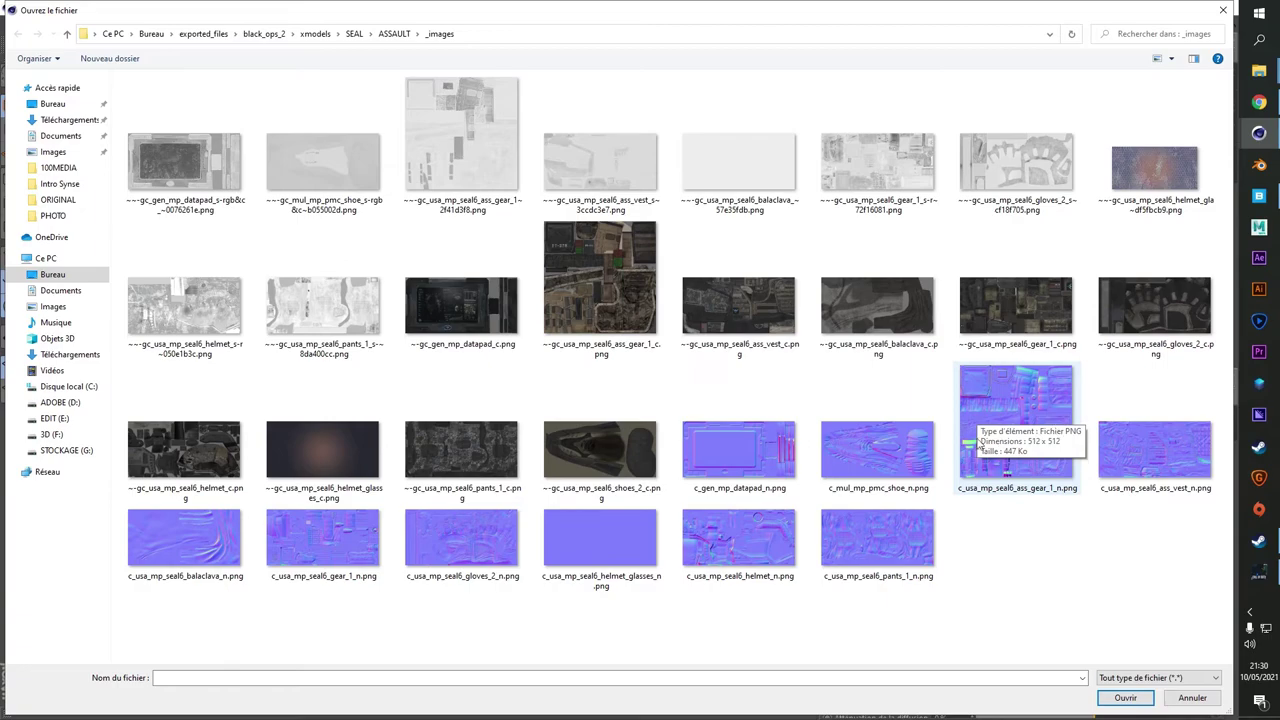
left_click(481, 577)
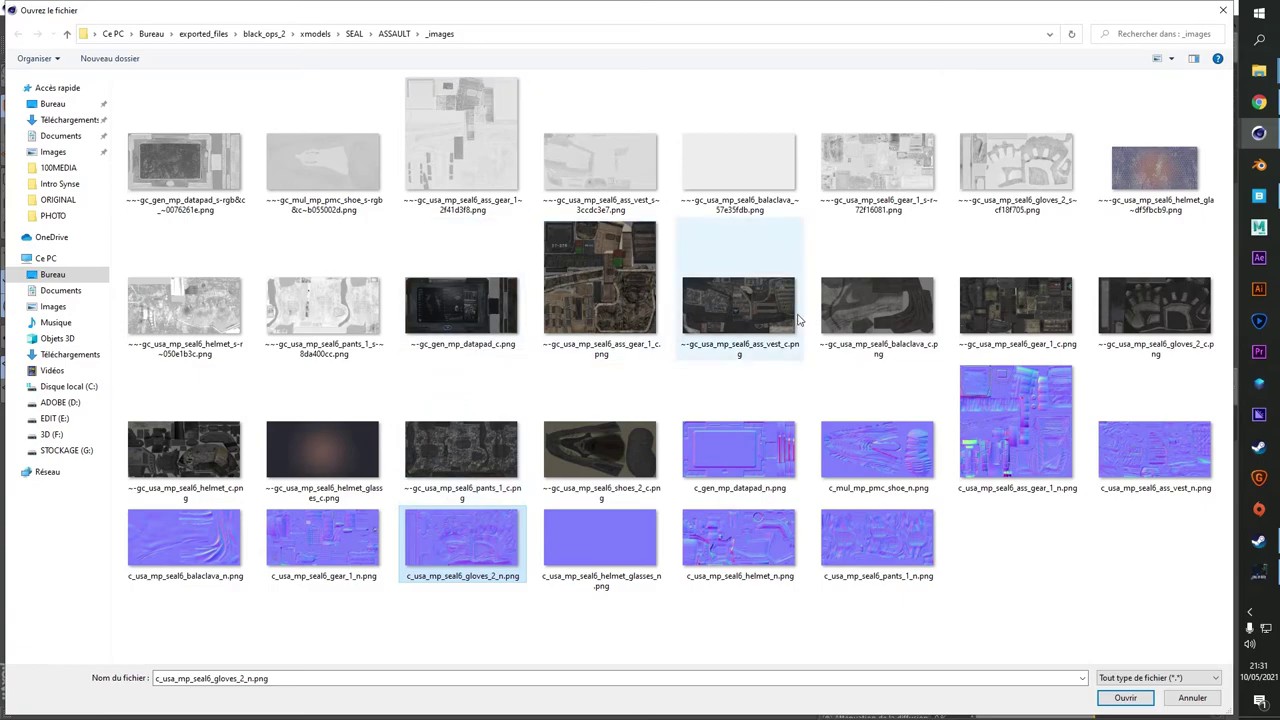
left_click(1118, 697)
left_click(706, 412)
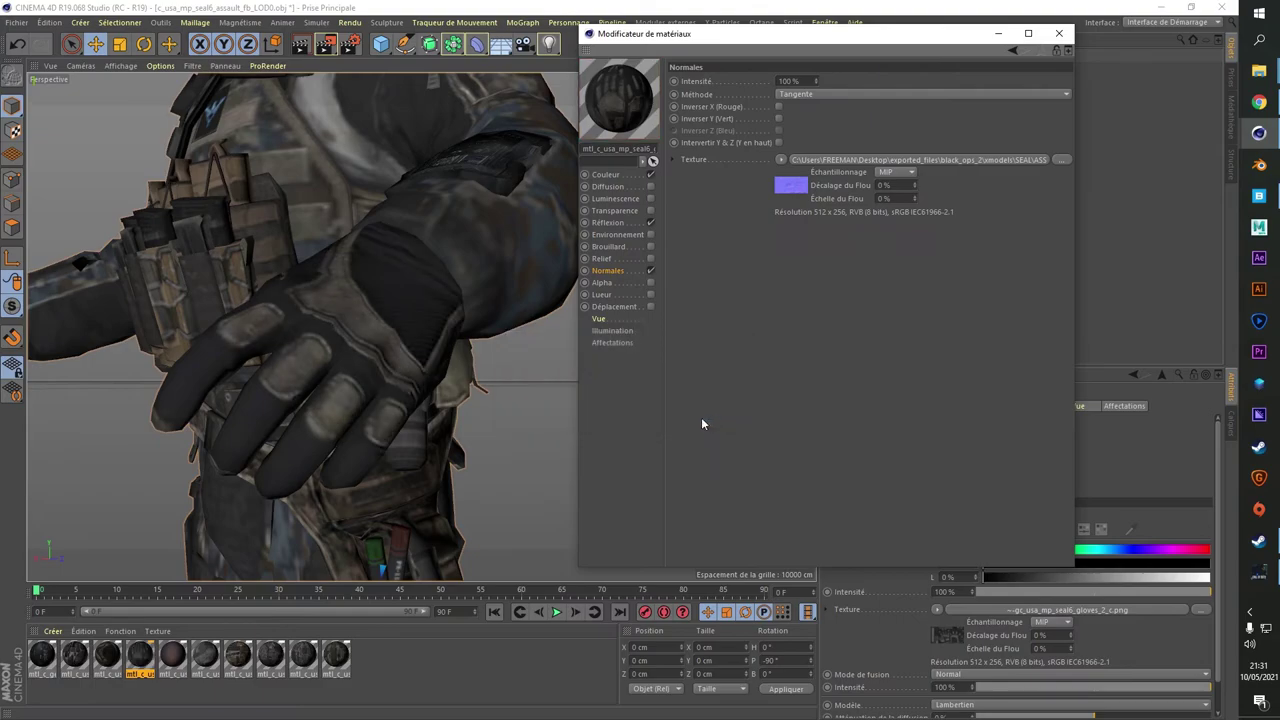
left_click(651, 271)
left_click(651, 271)
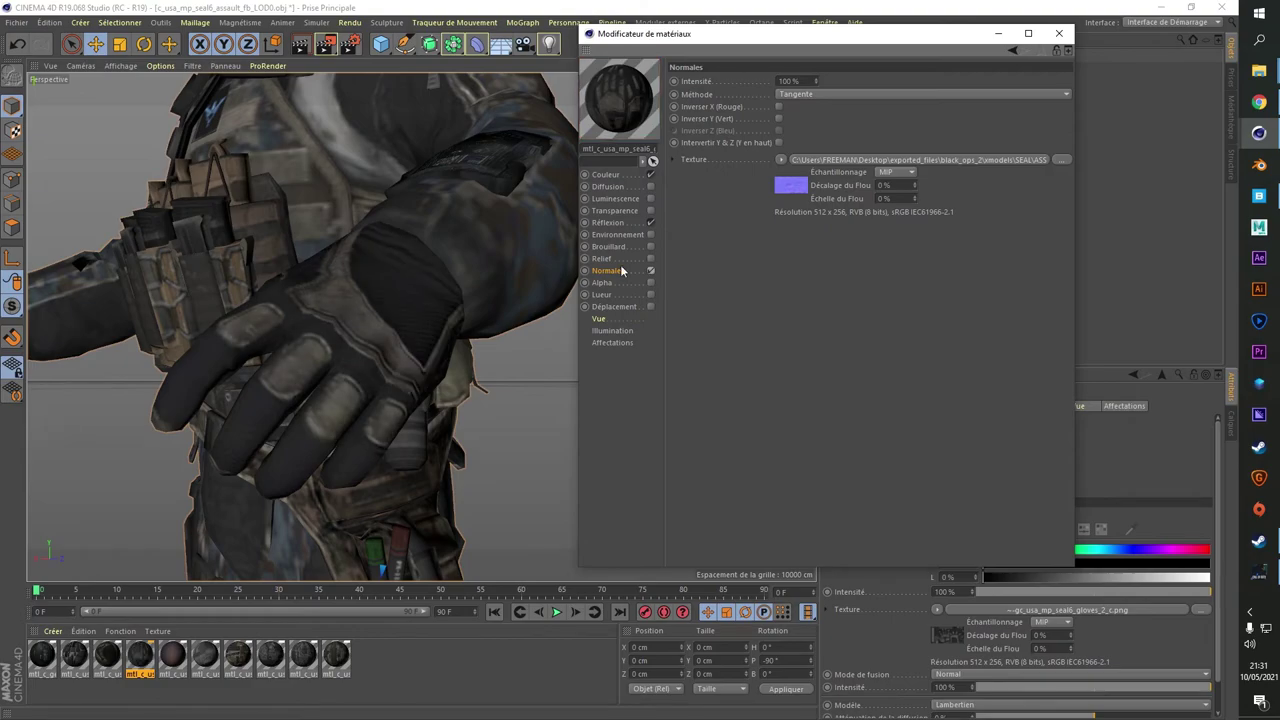
left_click(50, 660)
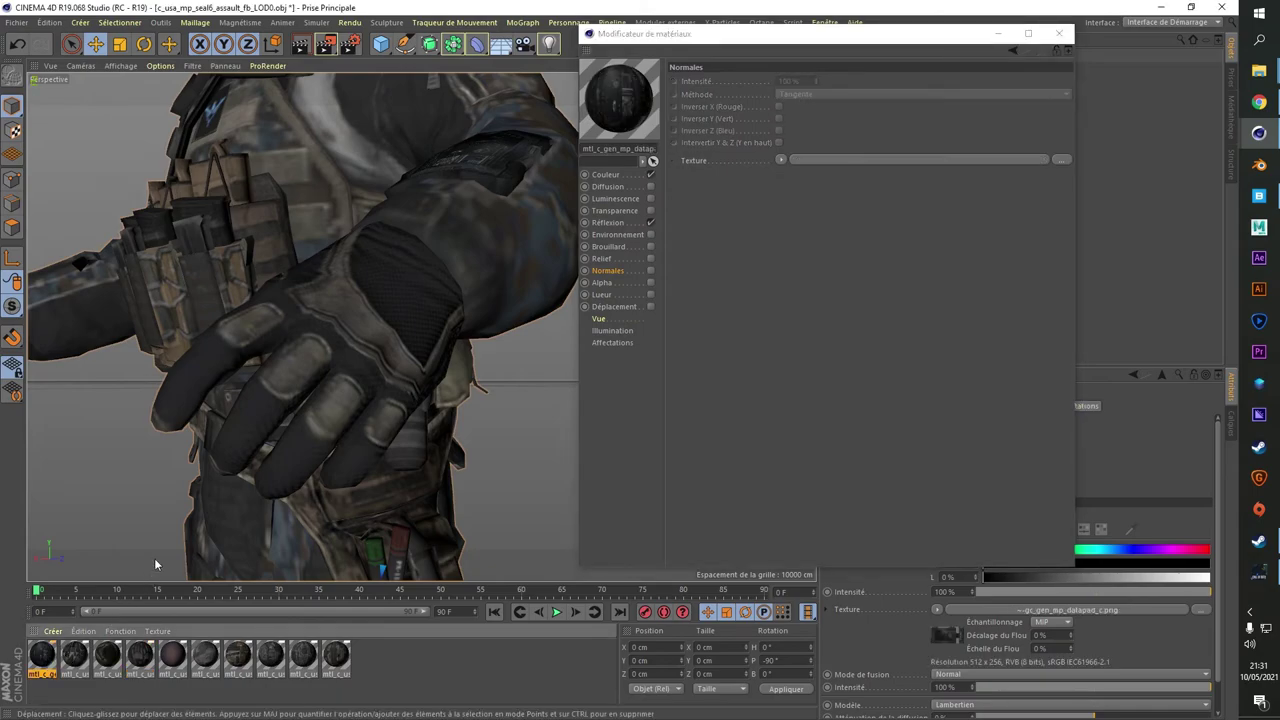
Enable the datapad's Normales channel with c_gen_mp_datapad_n.png, declining the project copy
left_click(606, 174)
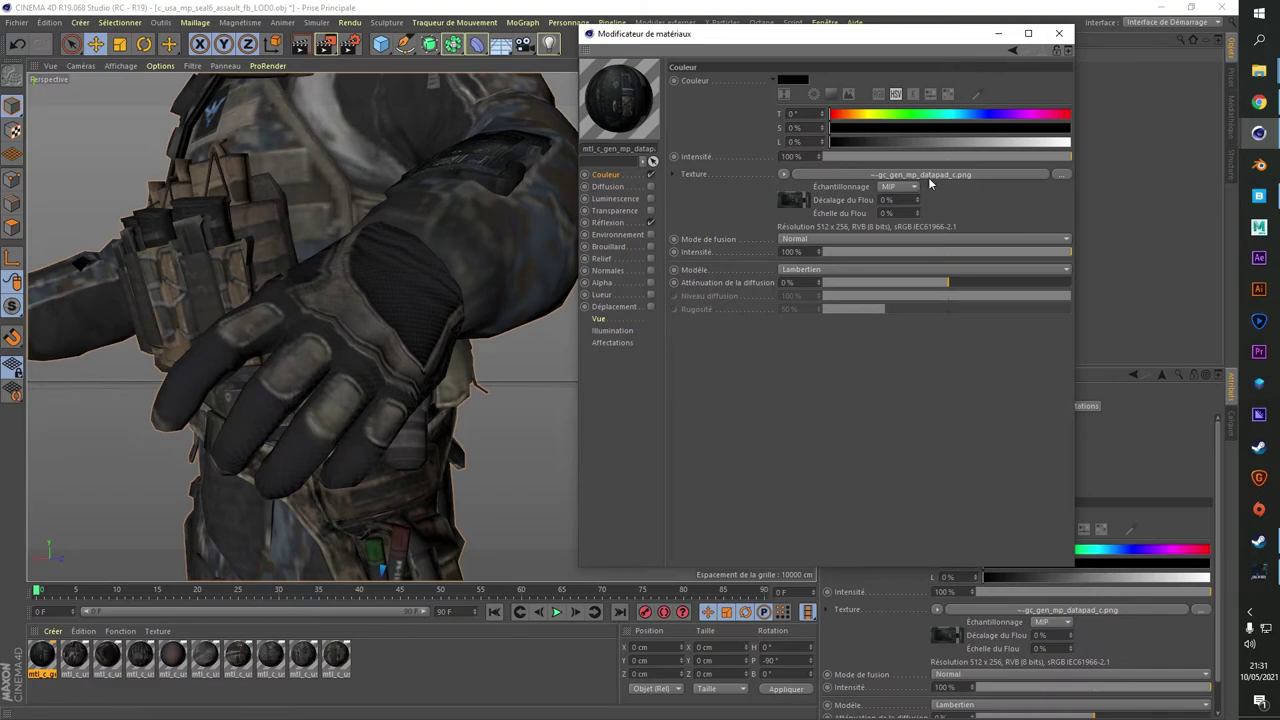
left_click(608, 222)
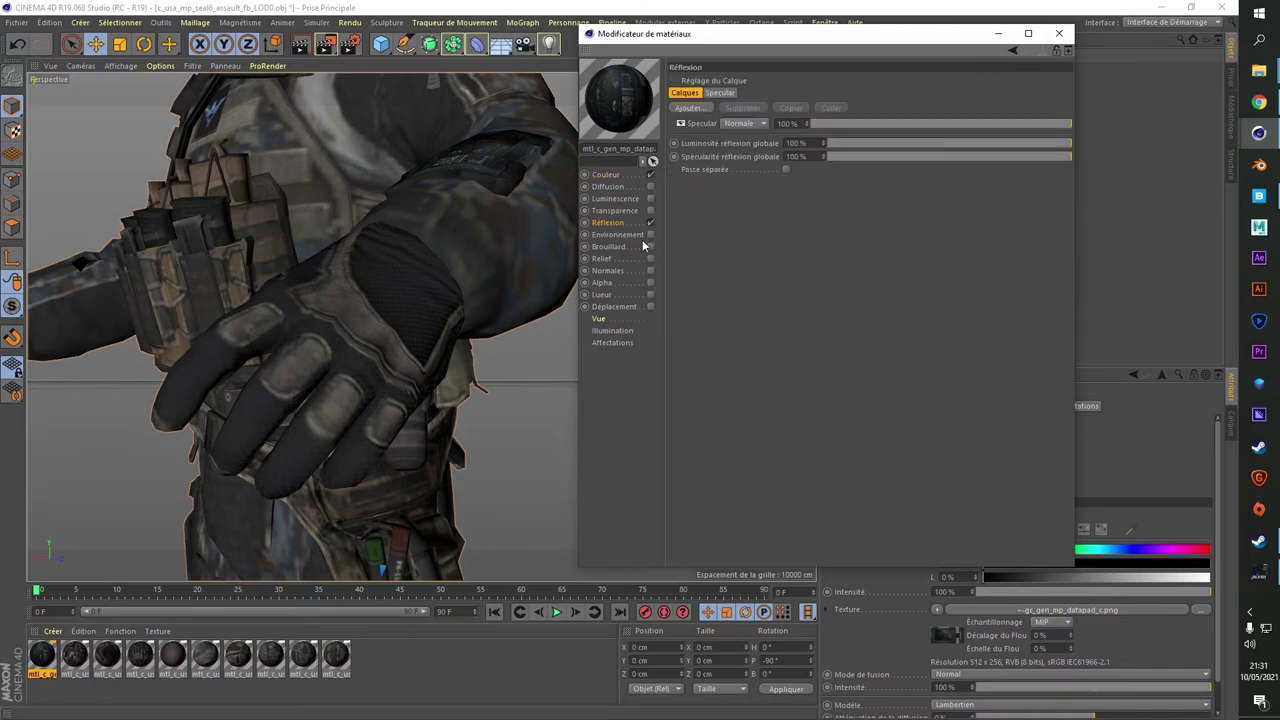
left_click(650, 270)
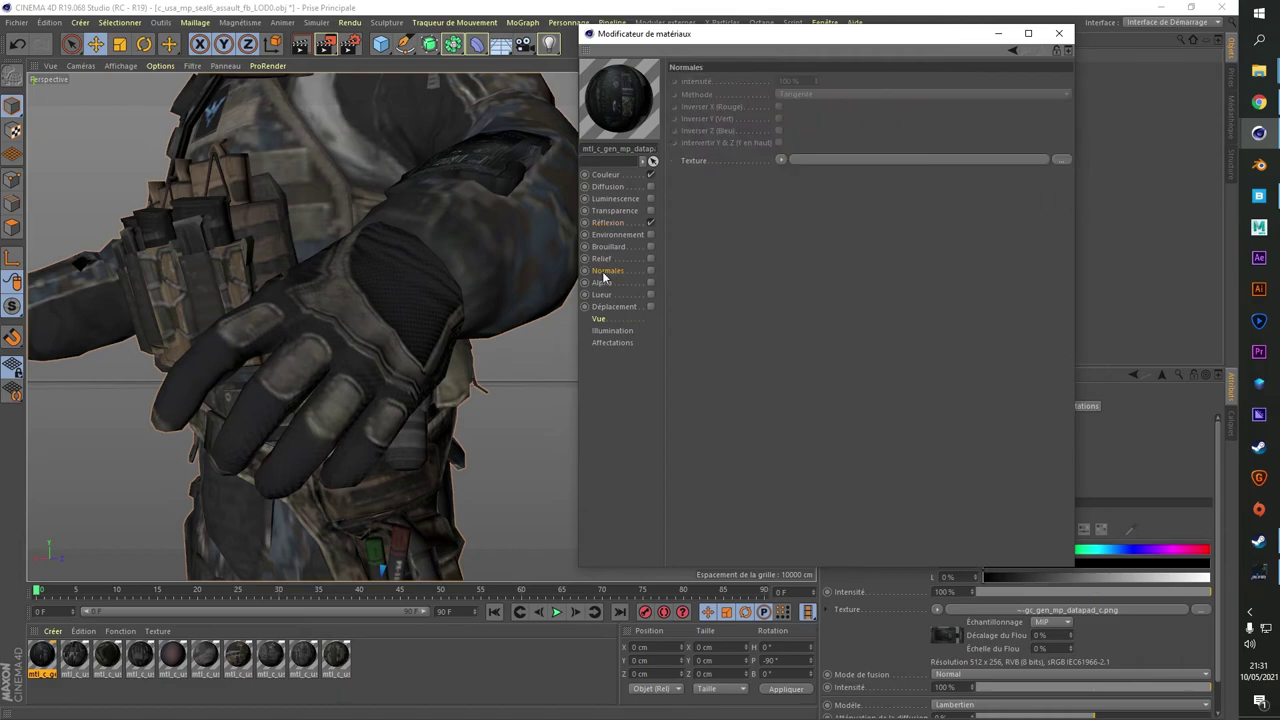
left_click(1064, 161)
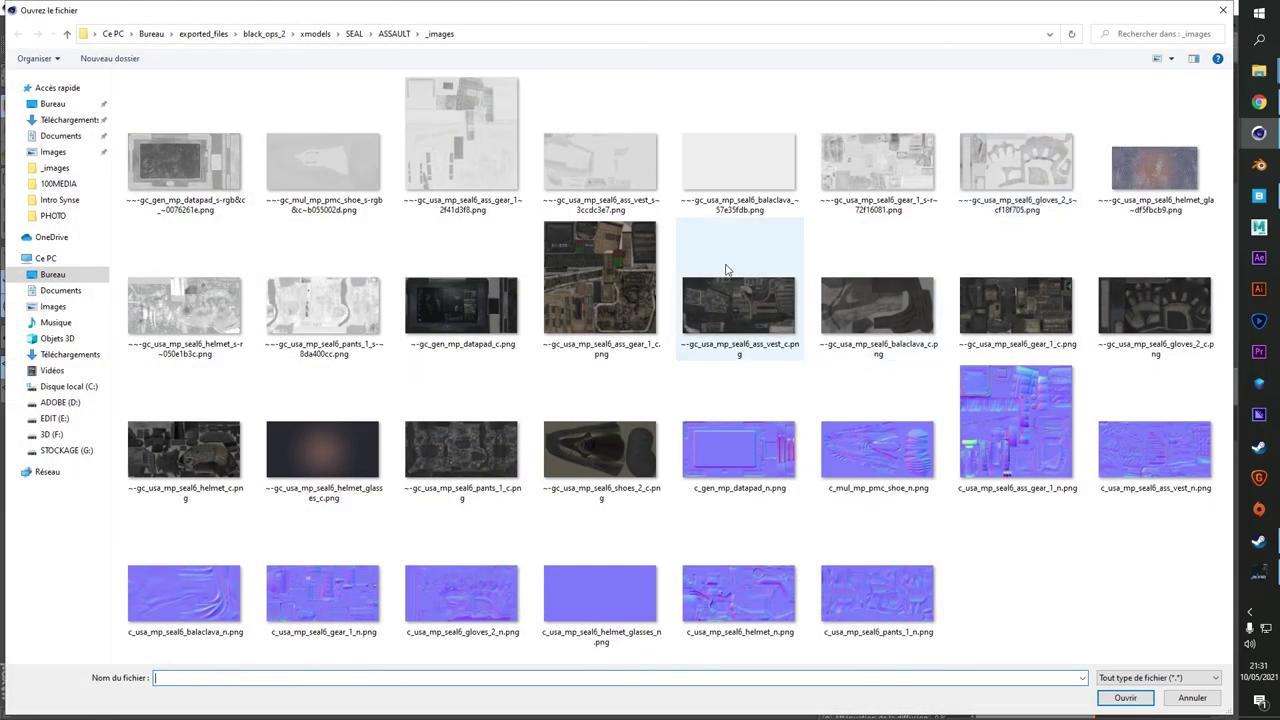
left_click(748, 455)
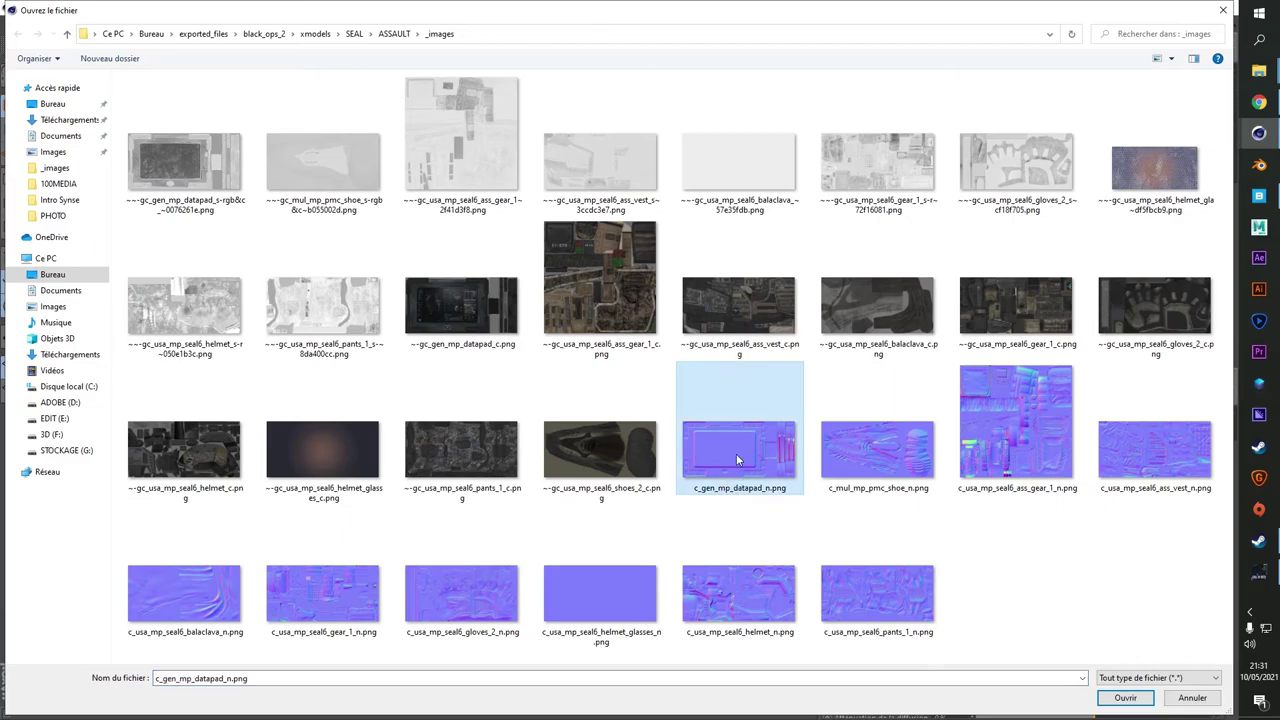
double_click(733, 456)
left_click(707, 411)
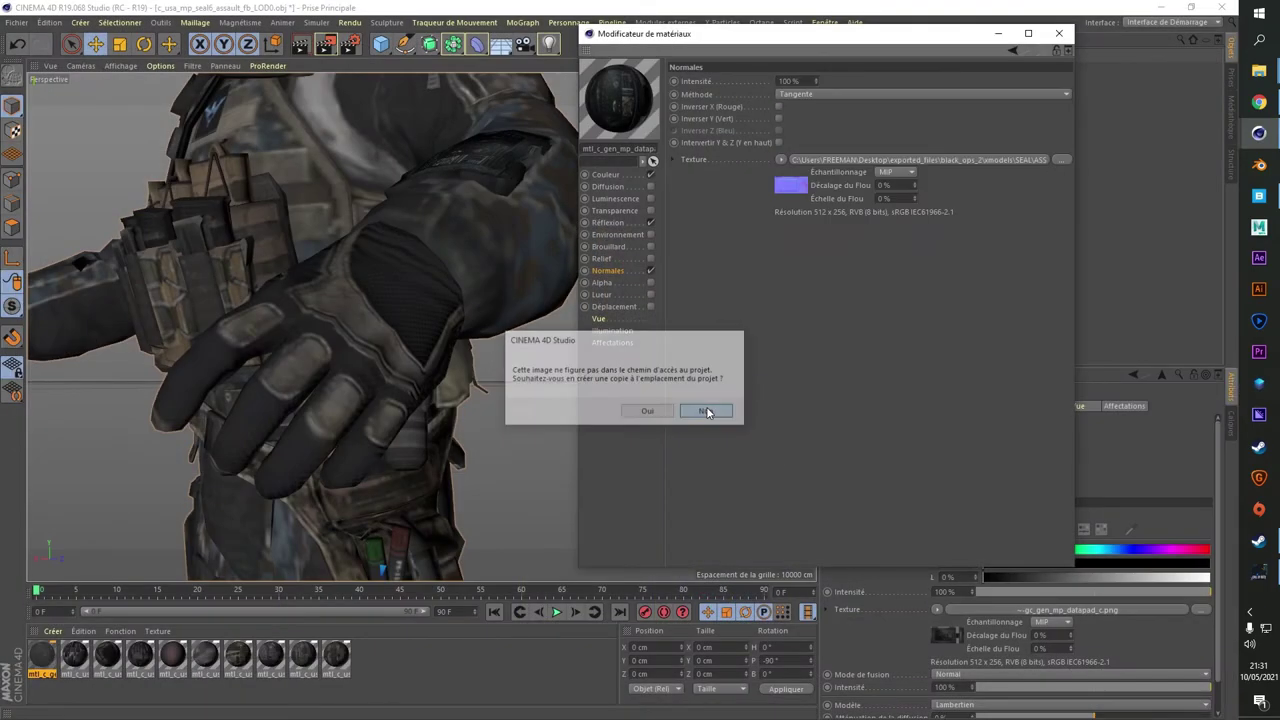
Orbit around the forearm datapad and hand to a three-quarter side view to check the relief
mouse_move(486, 183)
left_mouse_down("alt")
mouse_move(494, 235)
mouse_move(448, 284)
mouse_move(491, 280)
left_mouse_up("alt")
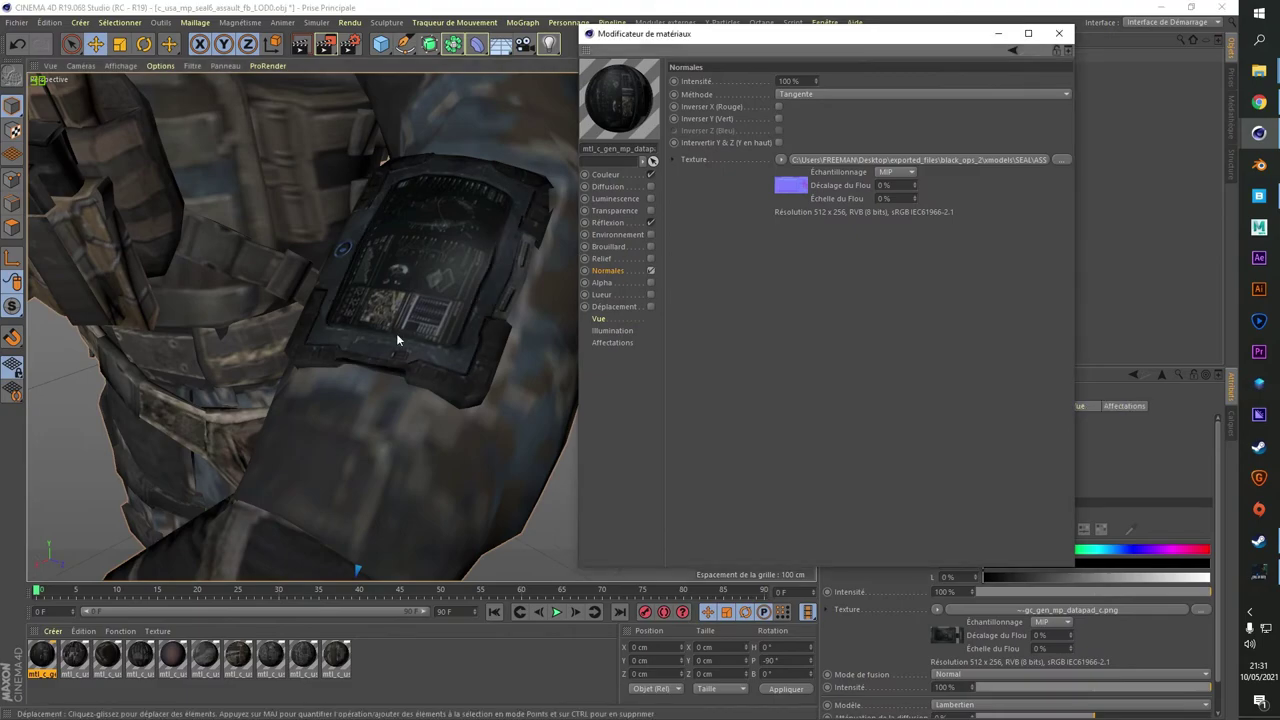
mouse_move(396, 333)
left_mouse_down("alt")
mouse_move(231, 322)
mouse_move(440, 300)
left_mouse_up("alt")
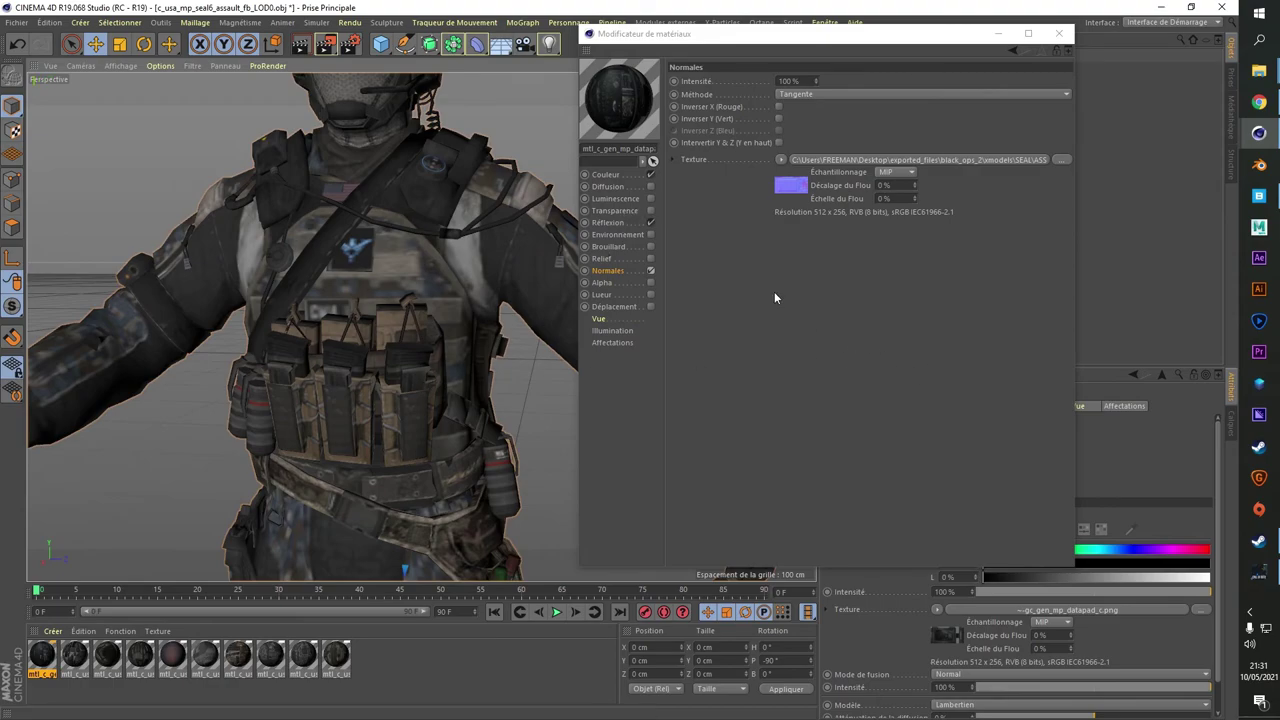
scroll(402, 311, "down", 5)
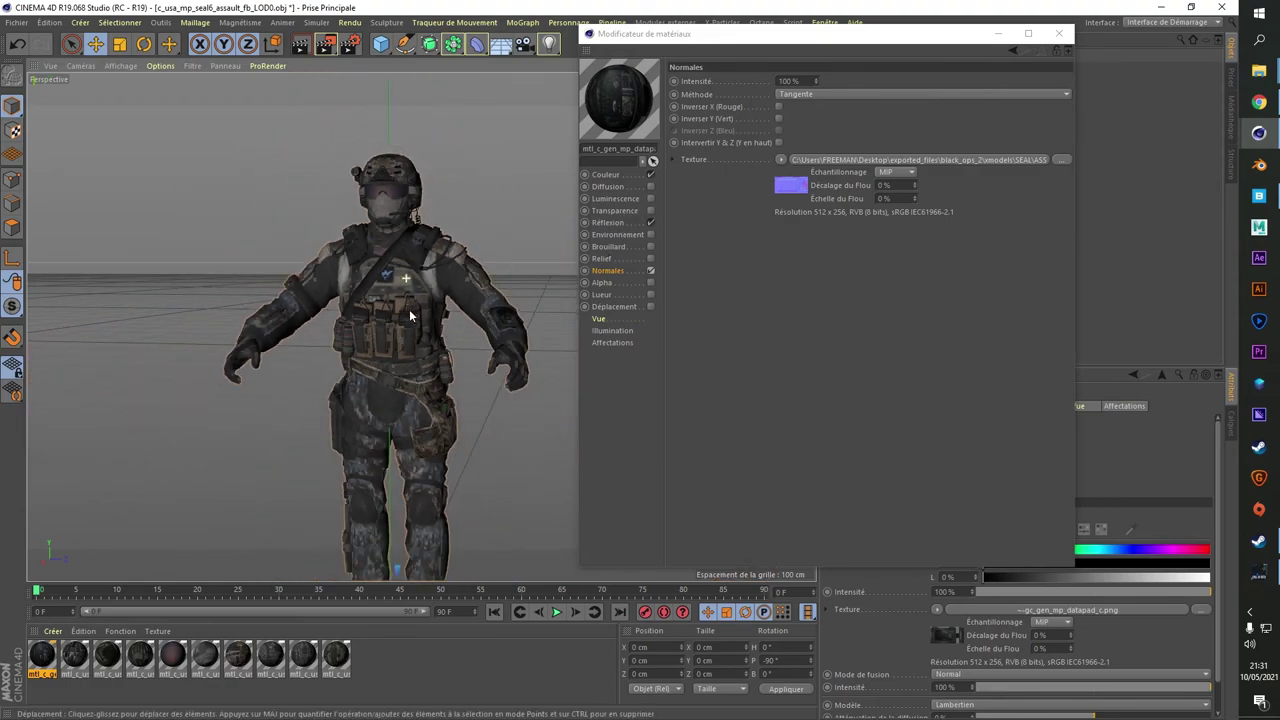
left_click_drag(402, 311, 320, 270, "alt")
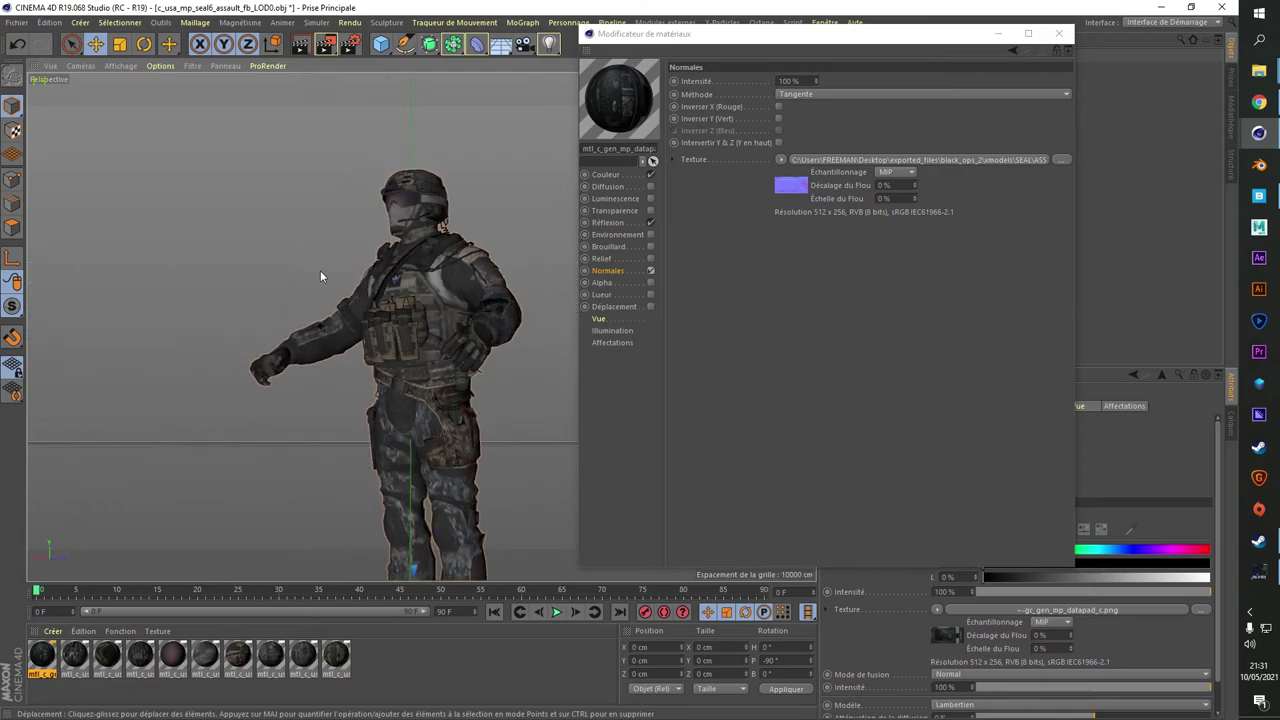